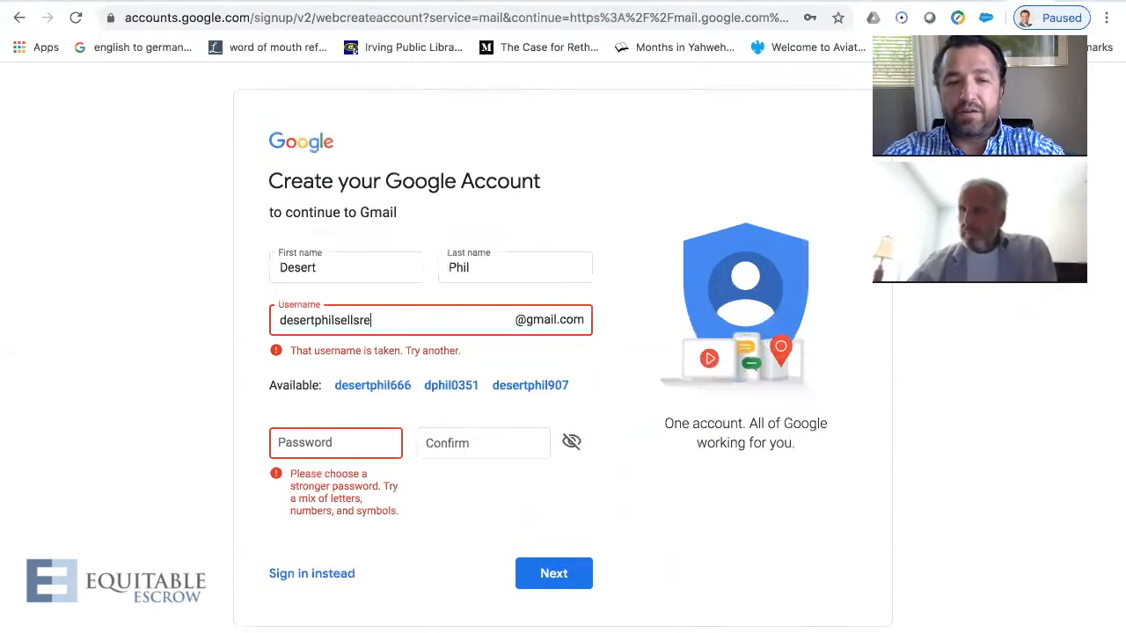
Step: Shorten the taken username until it is available, enter and confirm the password, and submit
key(BackSpace)
key(BackSpace)
key(BackSpace)
key(BackSpace)
key(BackSpace)
key(BackSpace)
key(BackSpace)
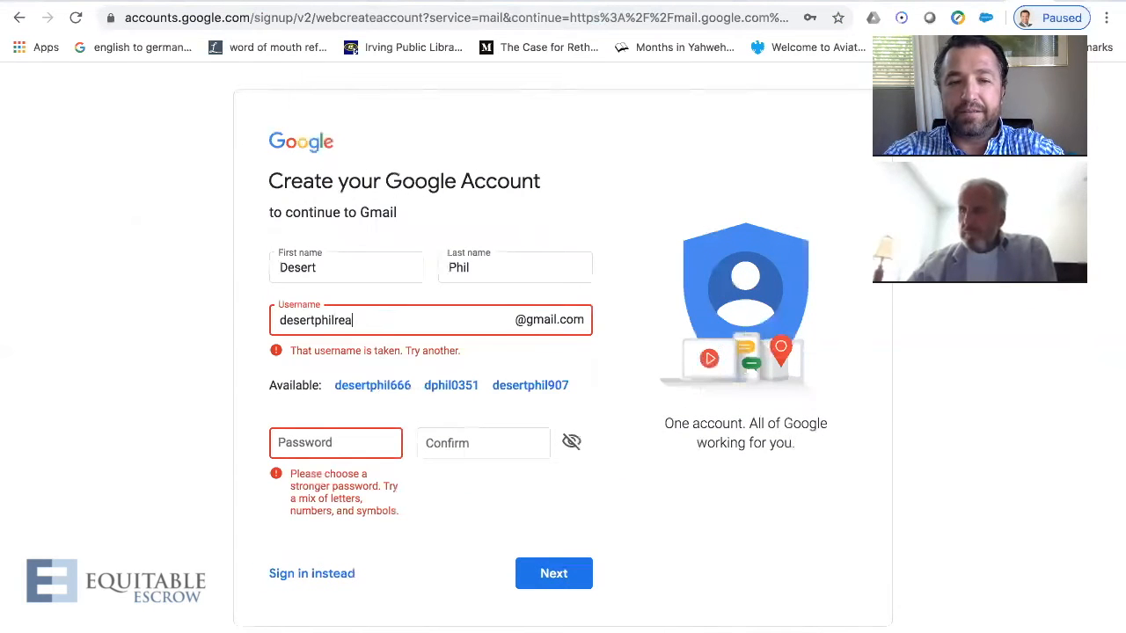
click(310, 446)
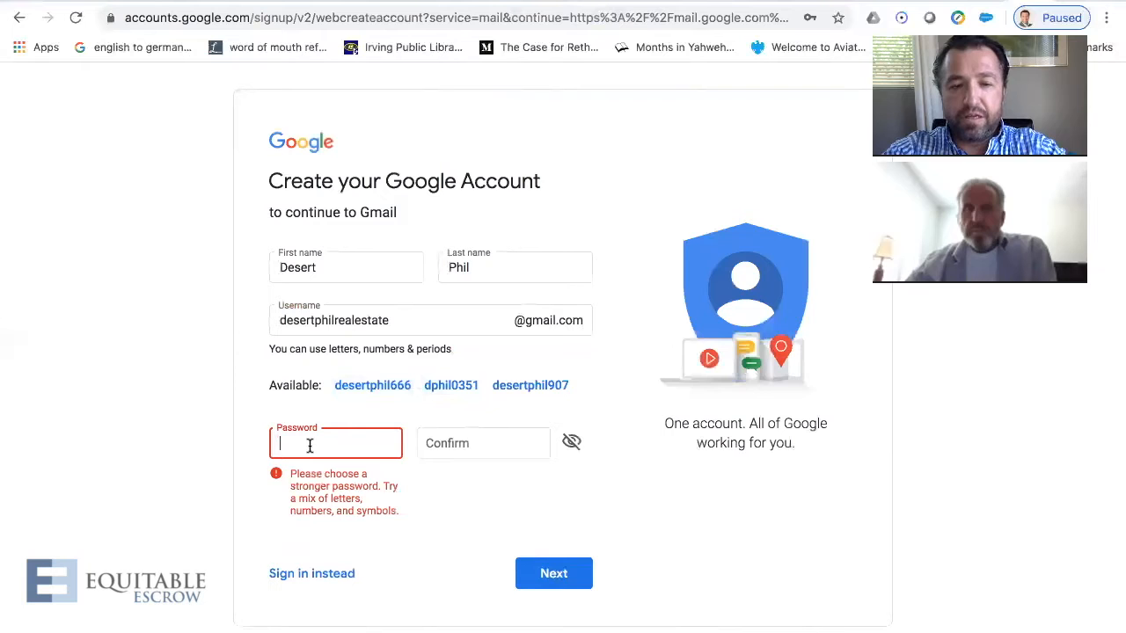
text(••••••••••)
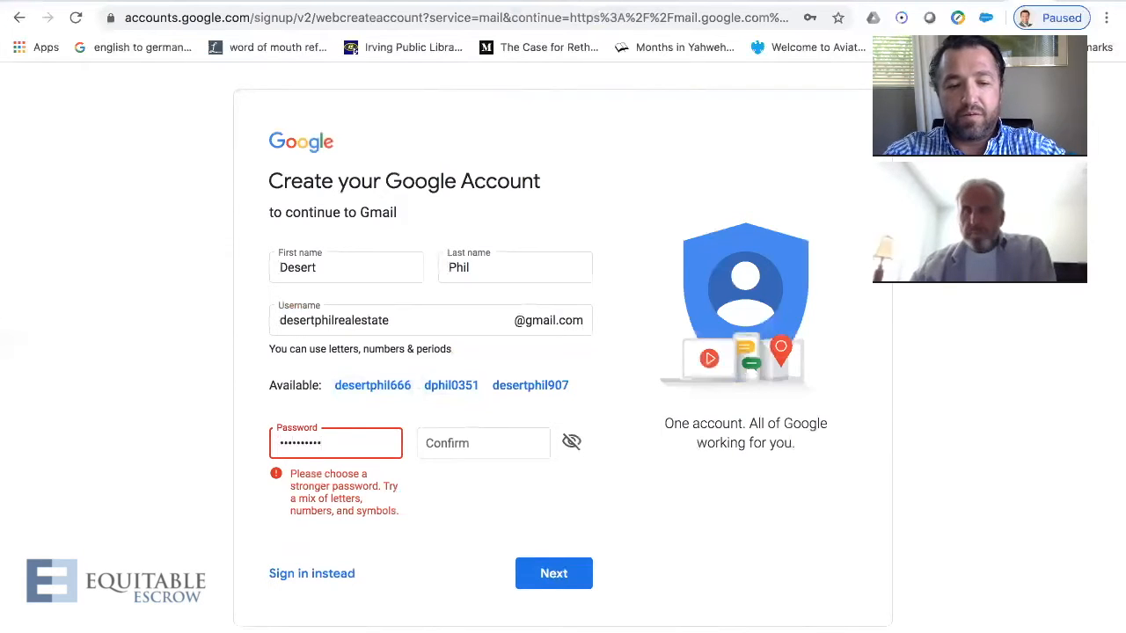
text(••••)
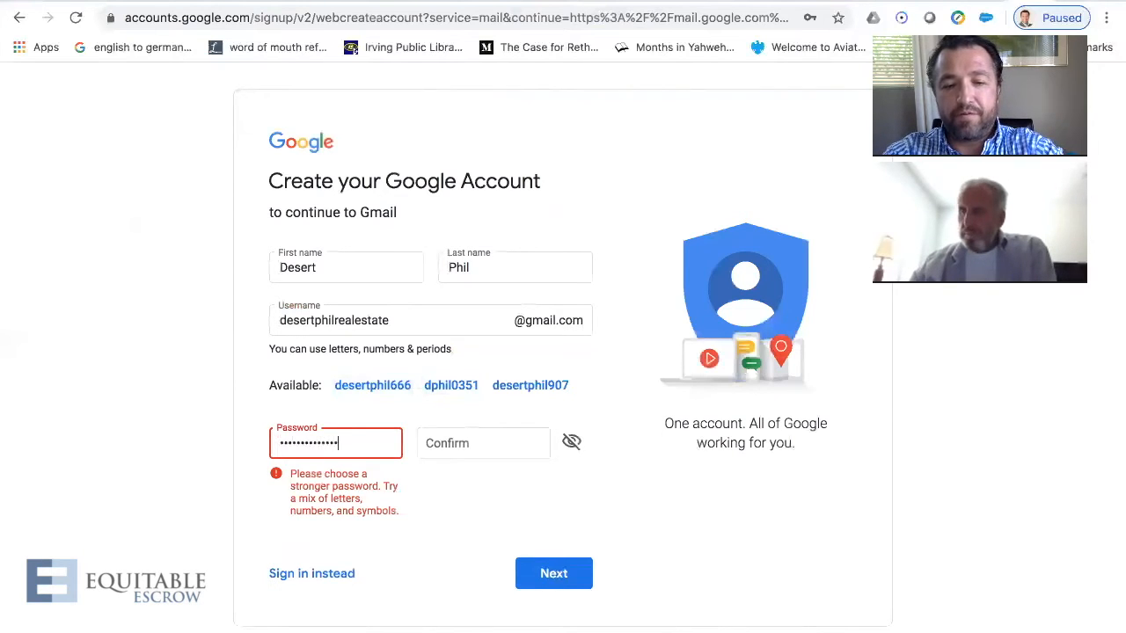
key(Tab)
text(••••••••••)
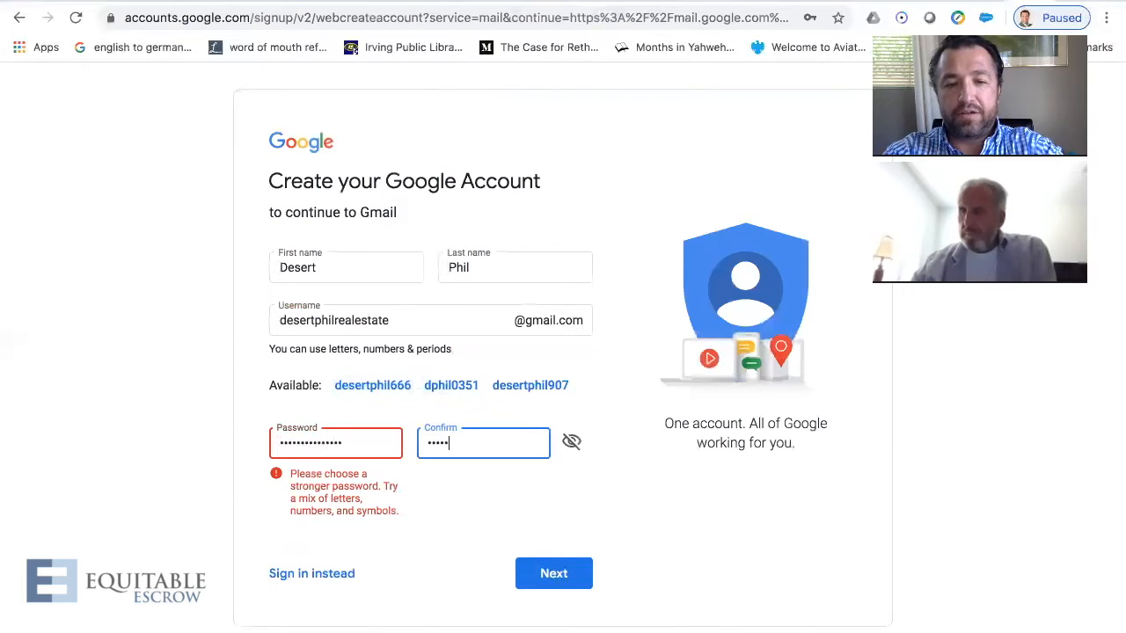
text(••••)
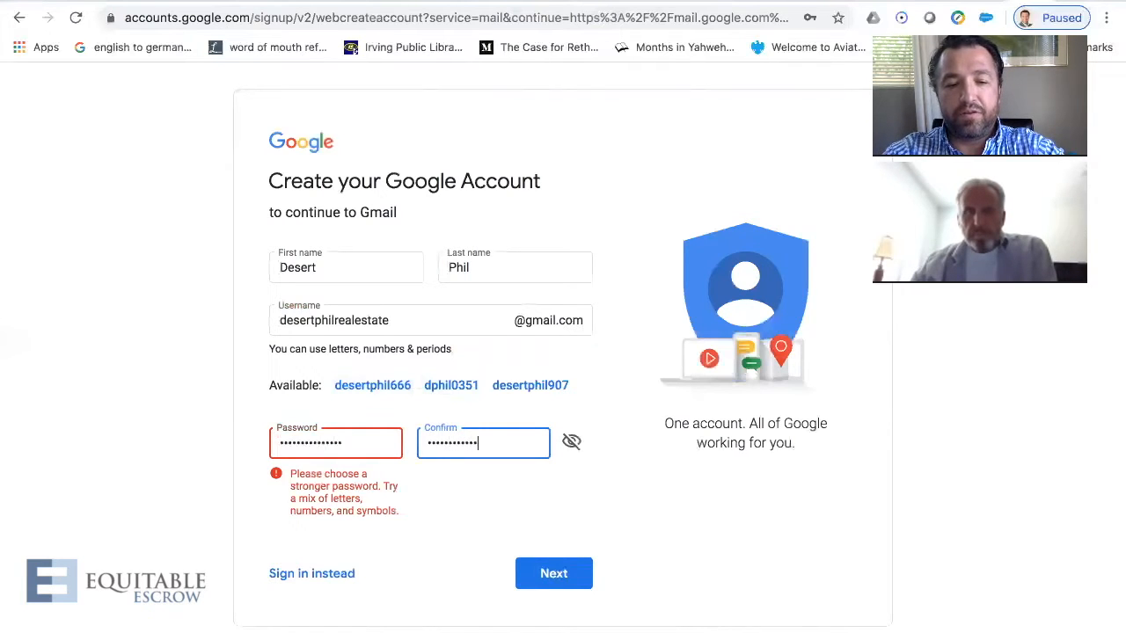
click(539, 573)
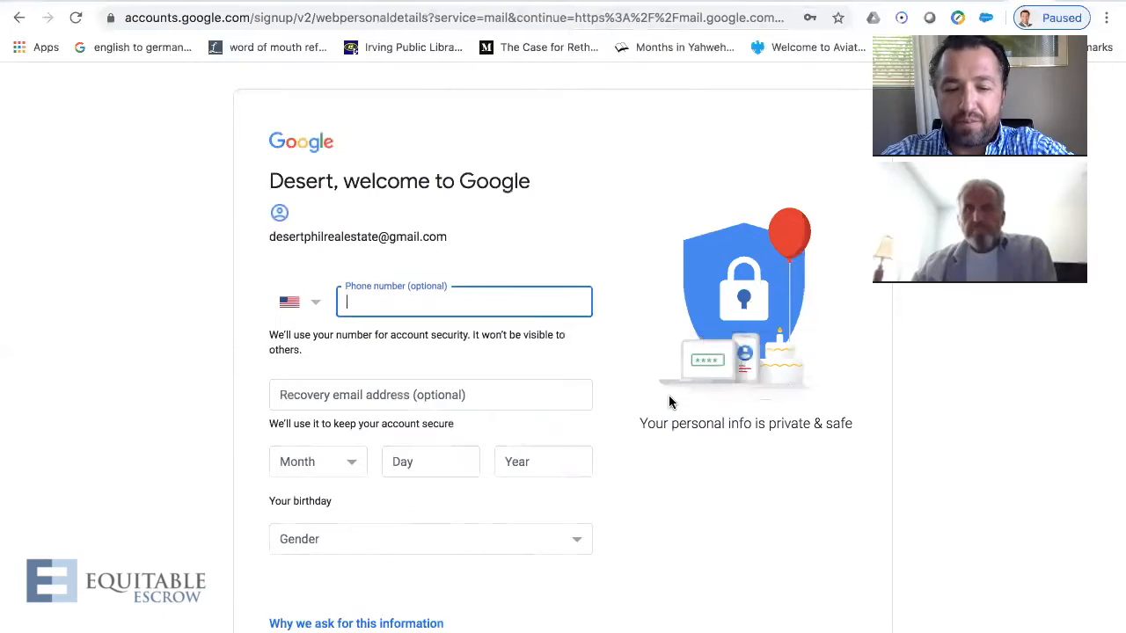
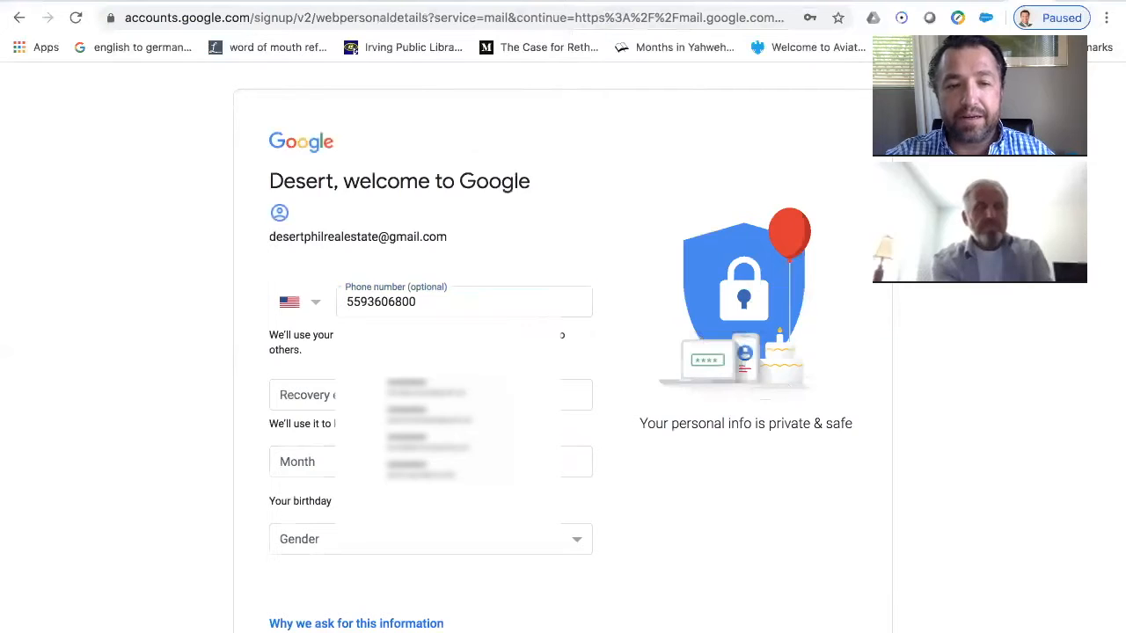
Step: Enter the account's phone number and set the gender to Male
key(Tab)
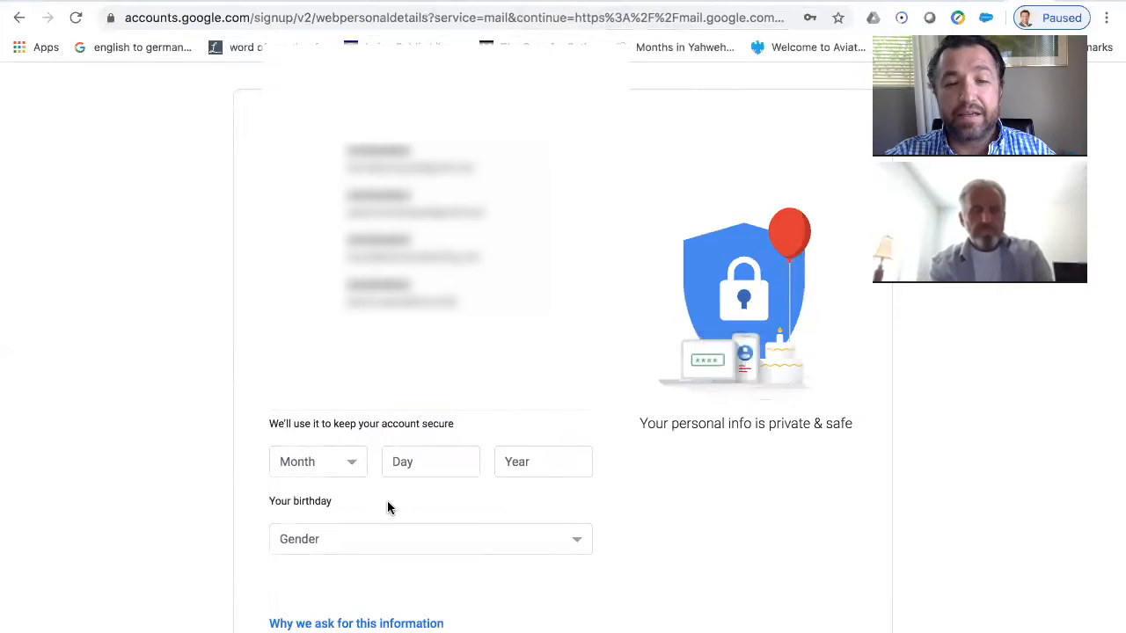
click(565, 547)
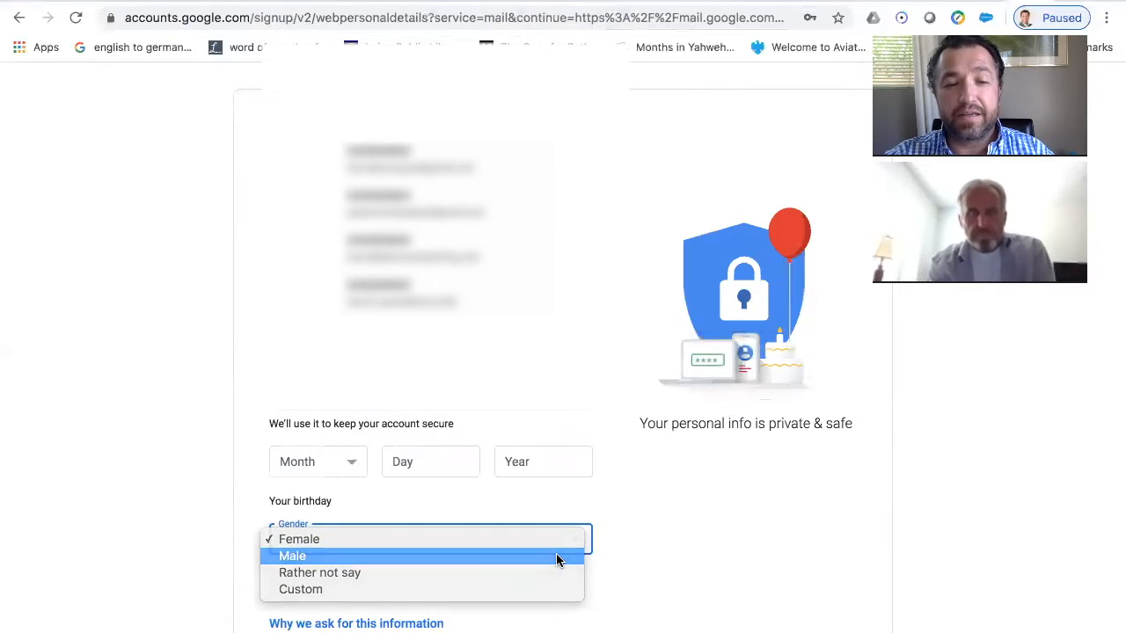
click(558, 558)
Step: Set the birth month to March, complete the birthday, and submit the personal details
scroll(495, 567, down, 2)
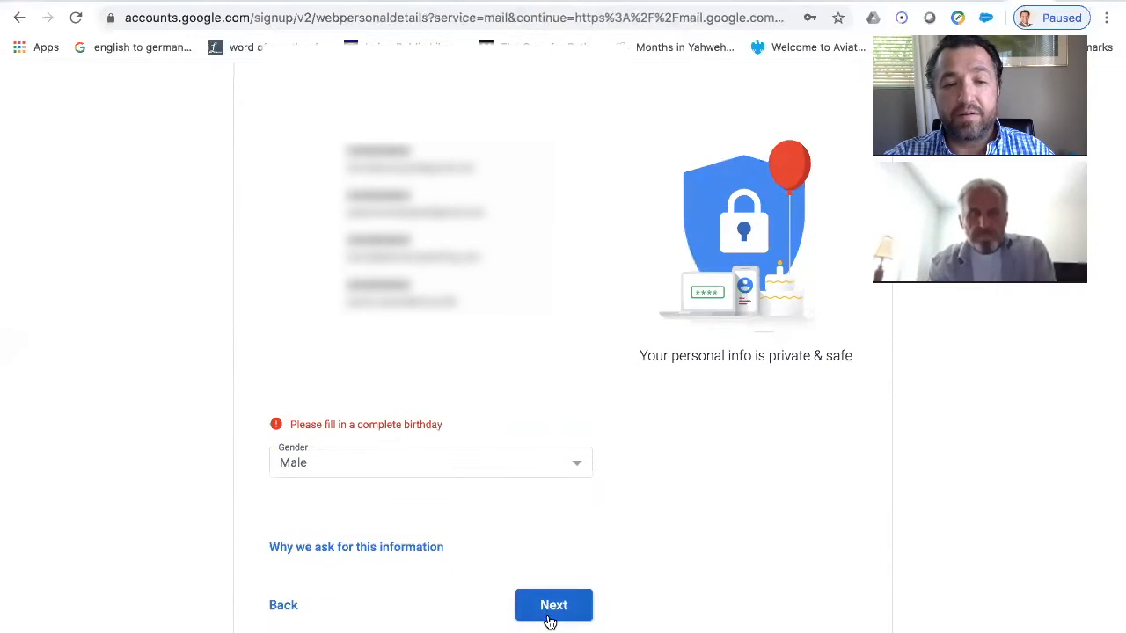
click(301, 422)
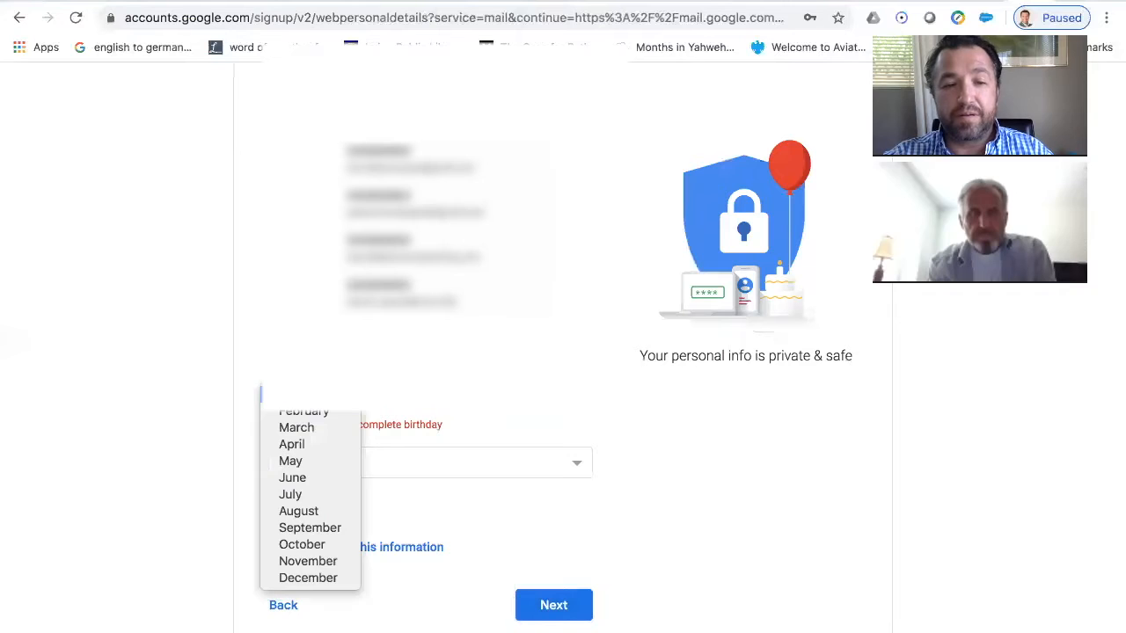
click(313, 427)
click(308, 395)
click(303, 361)
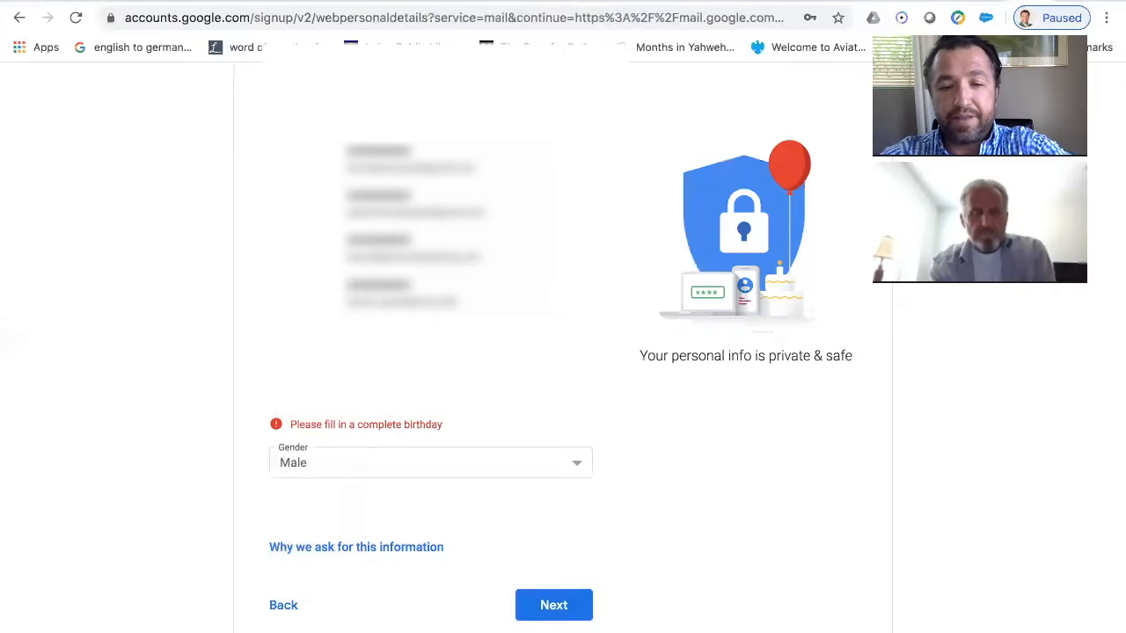
text(0)
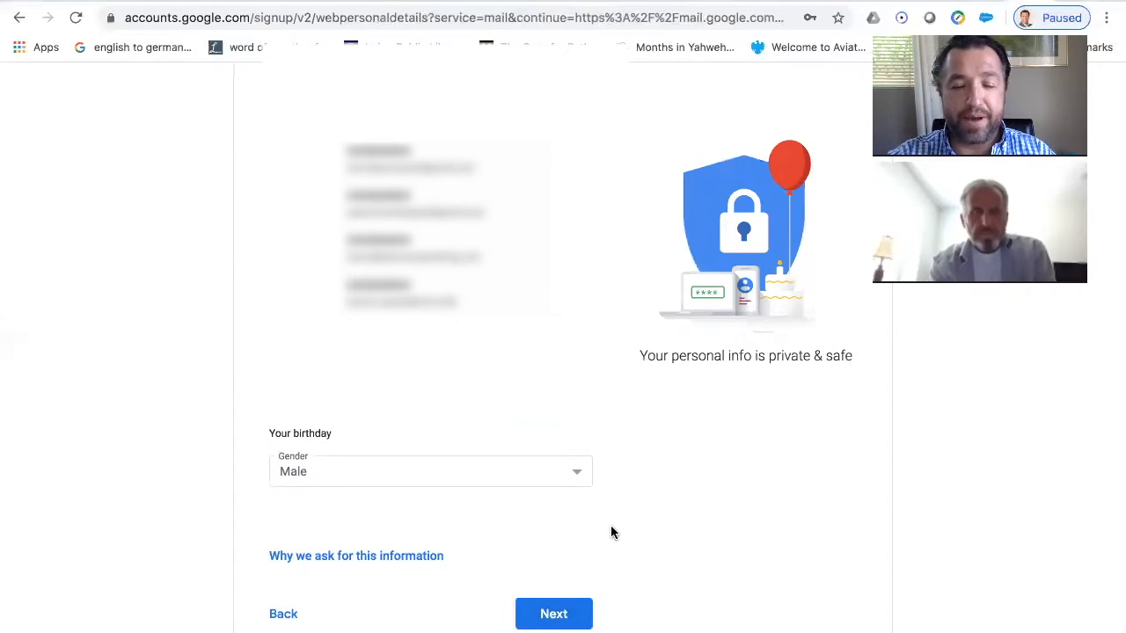
click(567, 602)
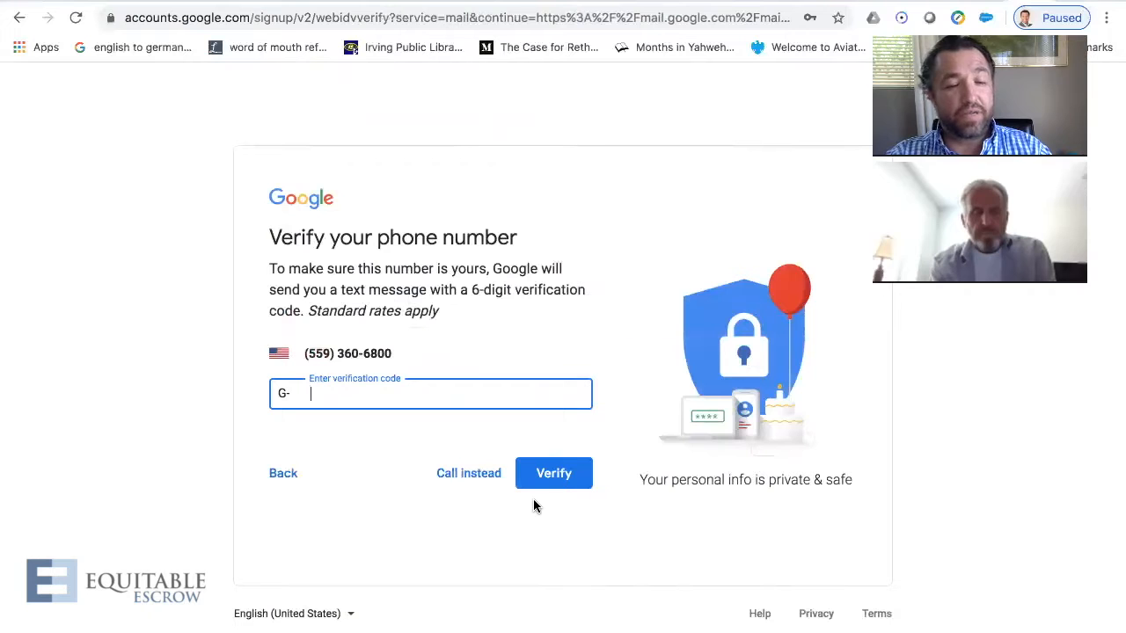
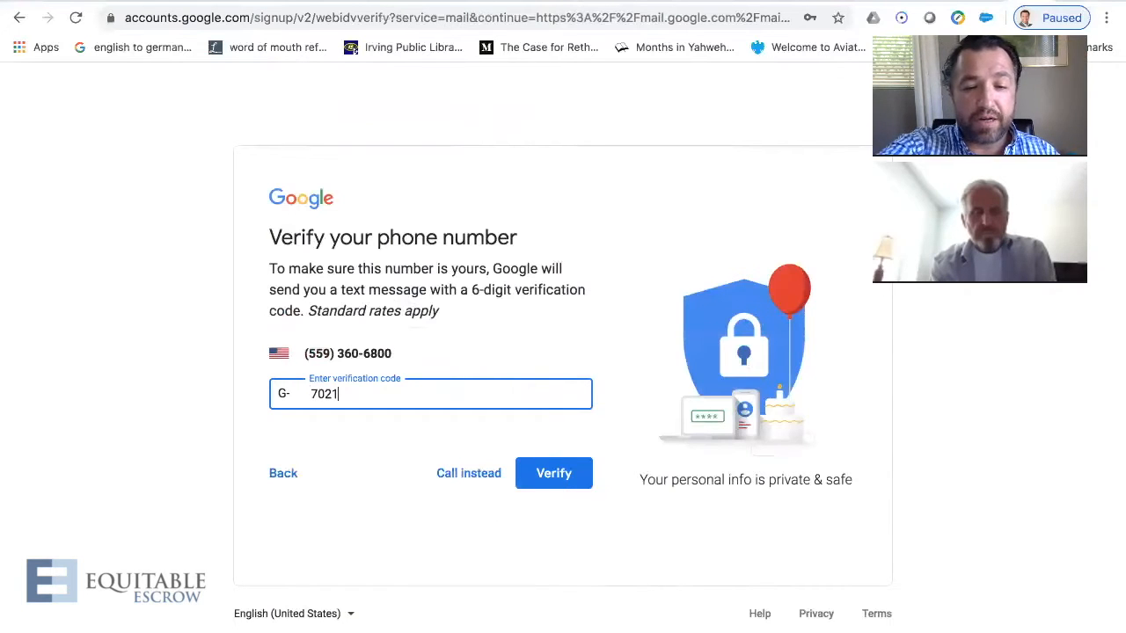
Step: Enter the 6-digit verification code from the text message and verify it
click(568, 482)
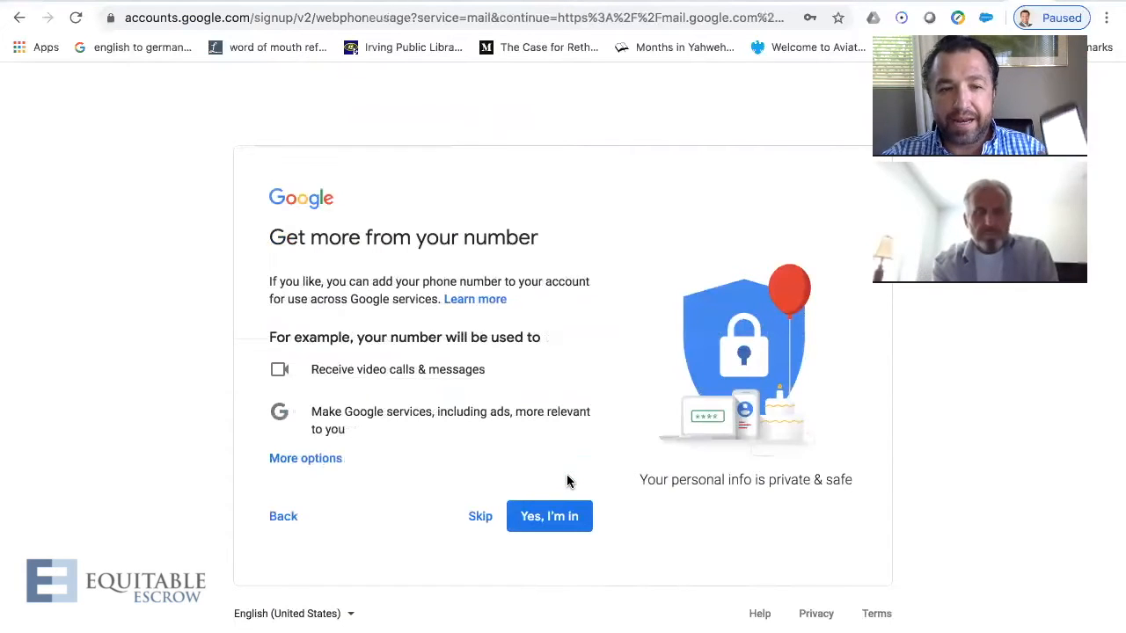
Step: Skip using the number for other Google services and agree to the Privacy and Terms
click(480, 517)
scroll(478, 519, down, 7)
scroll(477, 522, down, 2)
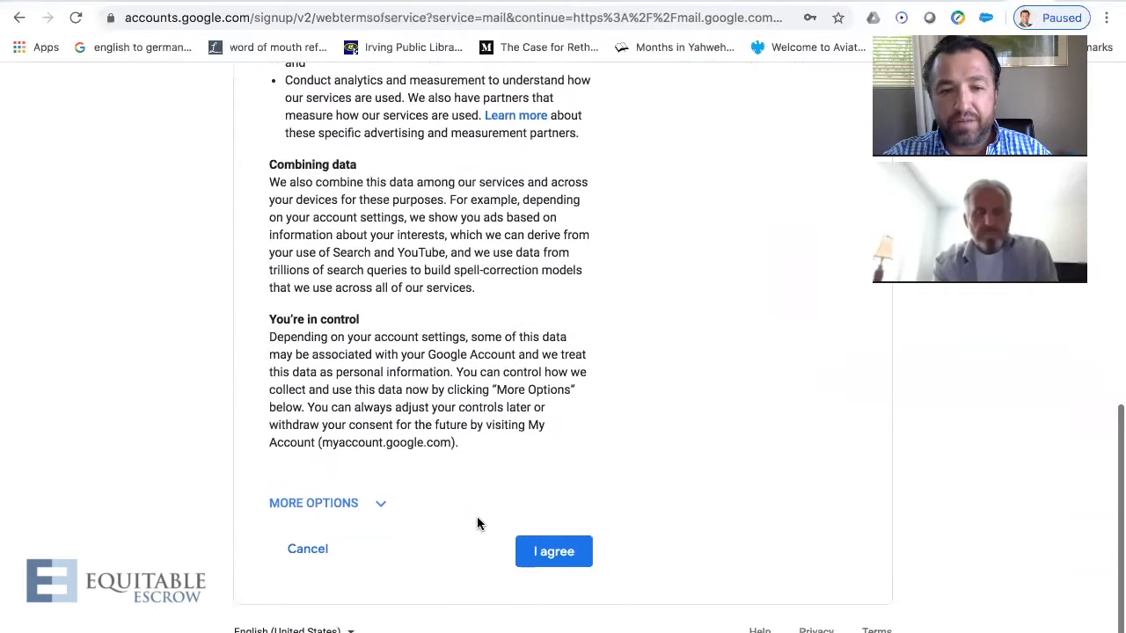
click(546, 563)
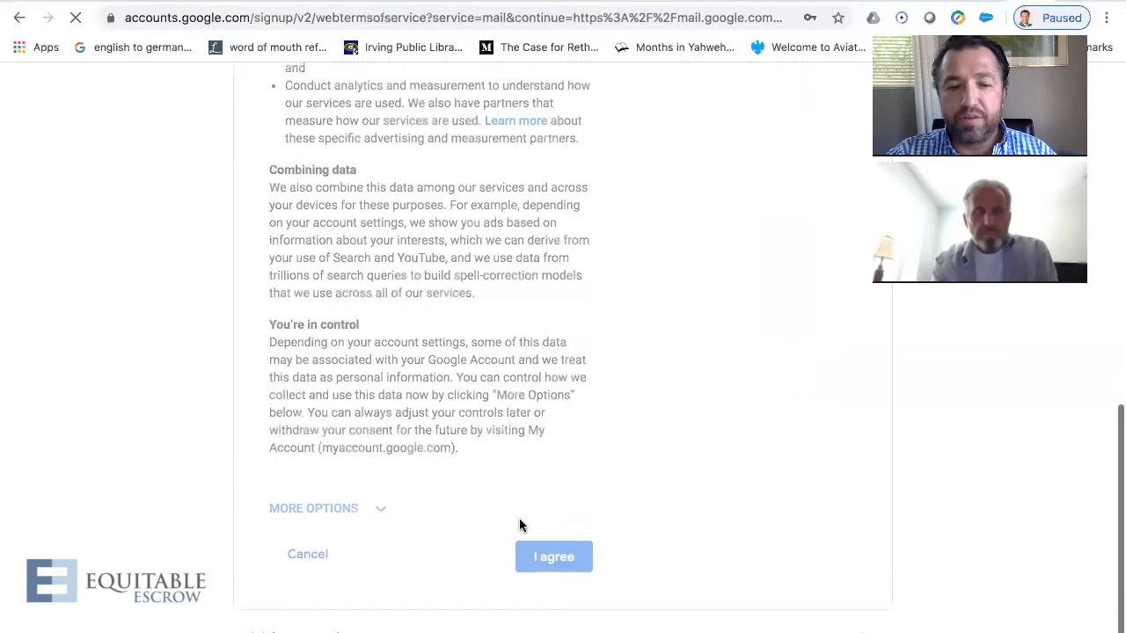
scroll(519, 526, up, 5)
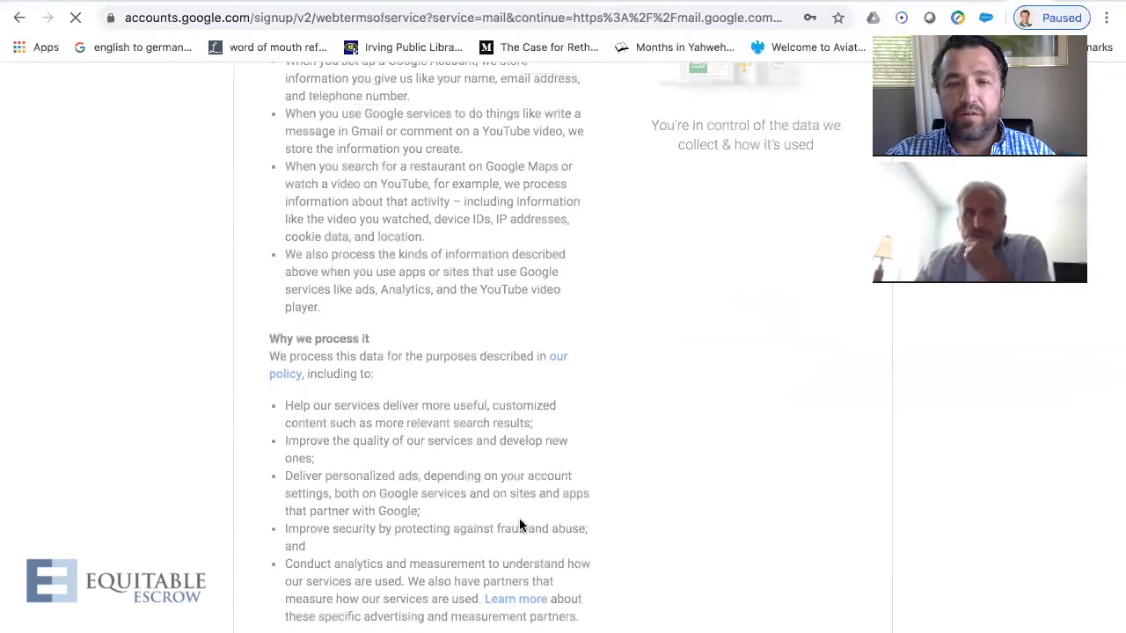
scroll(519, 526, up, 3)
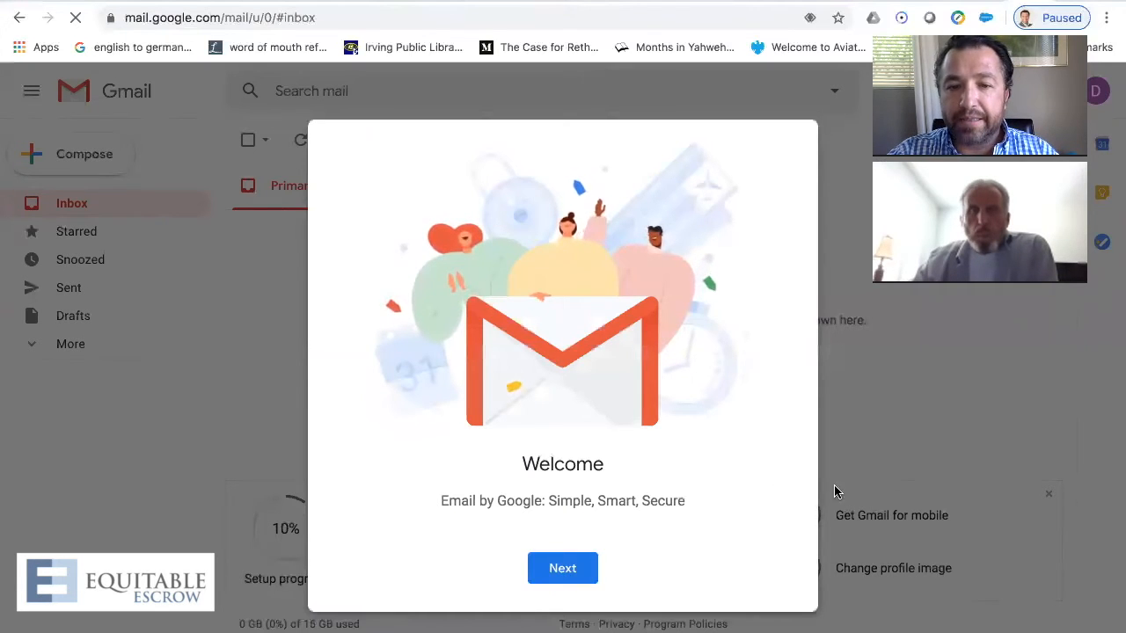
Step: Get past the Gmail welcome and keep the Default inbox view
click(563, 568)
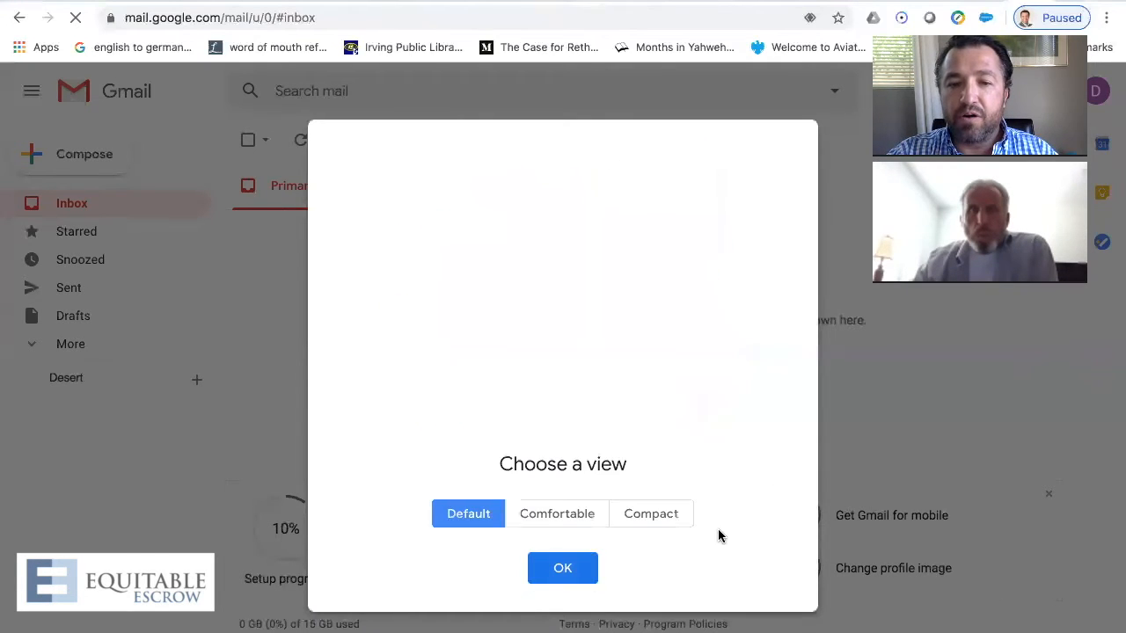
click(566, 570)
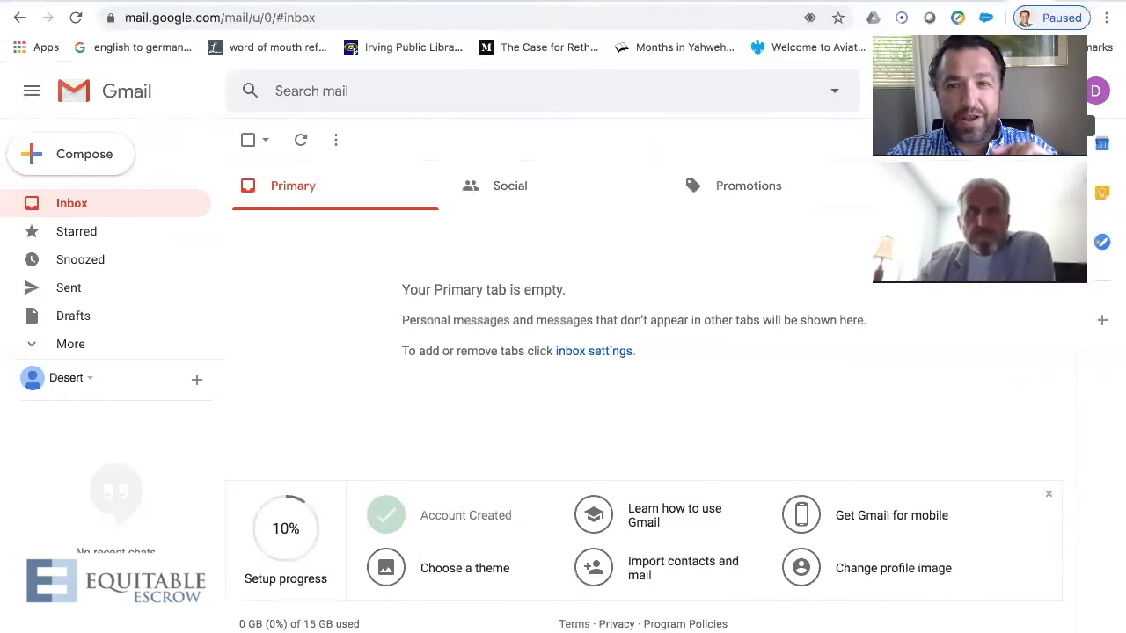
Step: From the account menu, start changing the profile photo using a file from the computer
click(1060, 91)
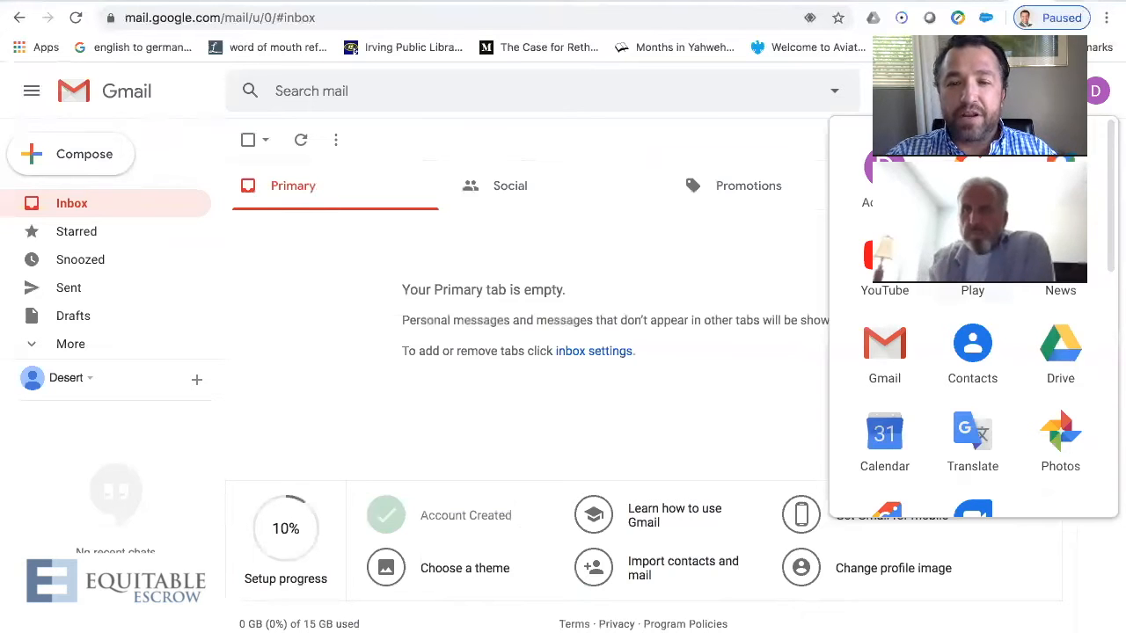
click(1060, 91)
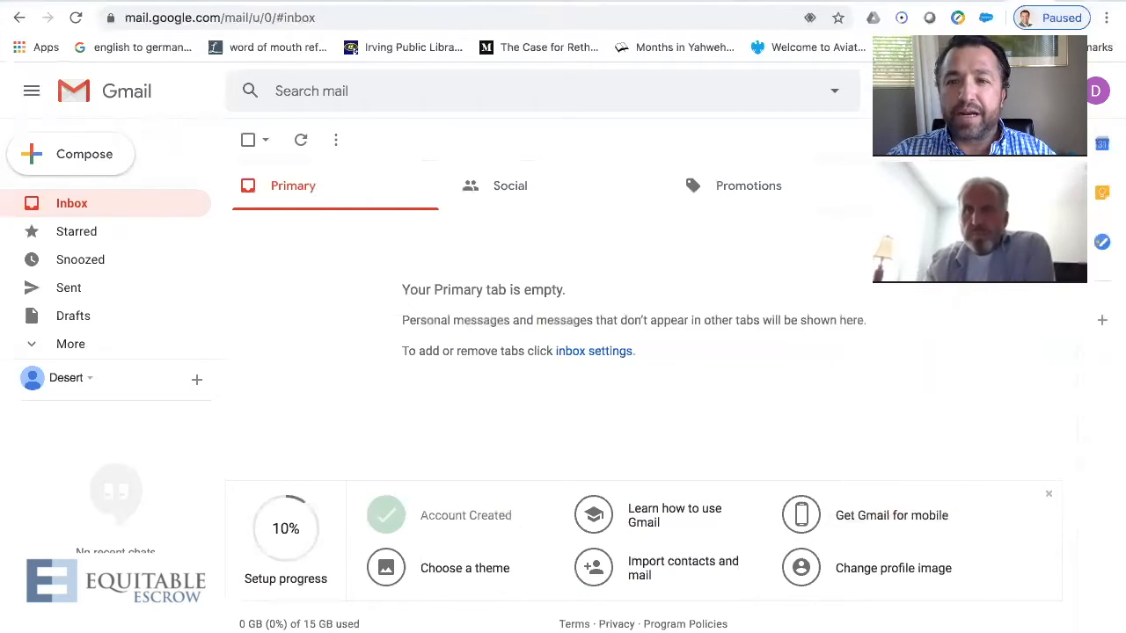
click(1097, 95)
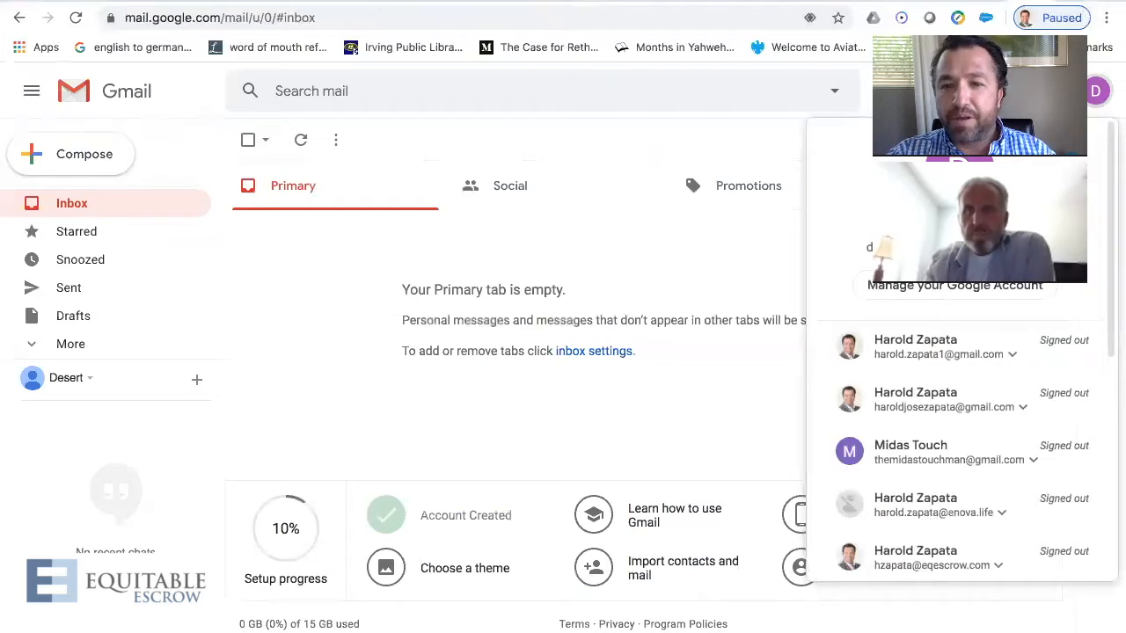
click(979, 195)
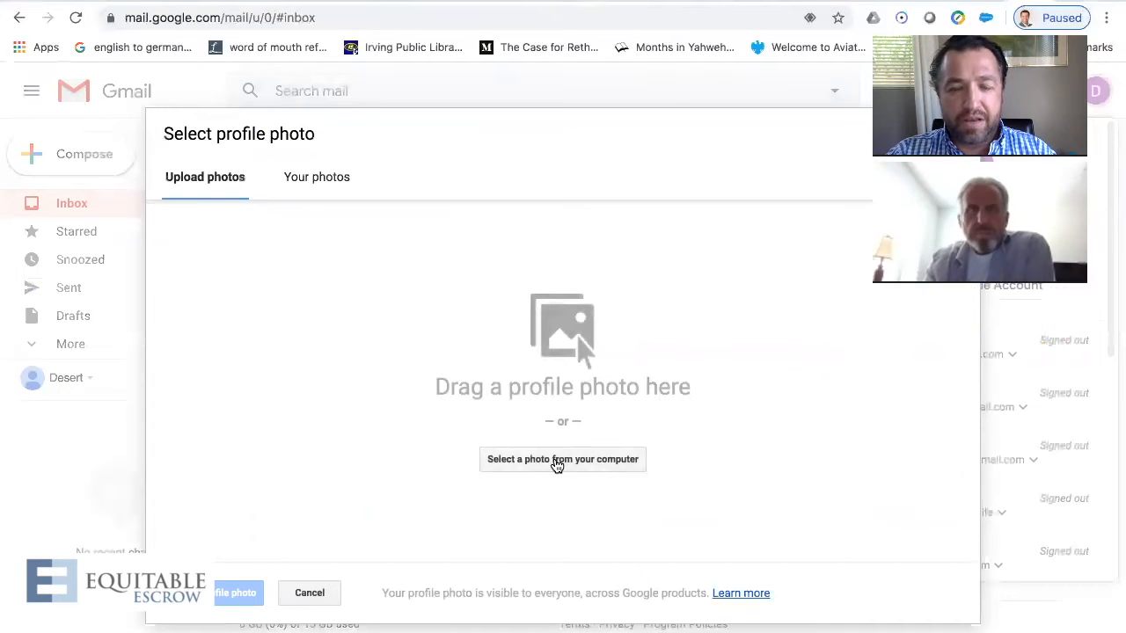
click(560, 461)
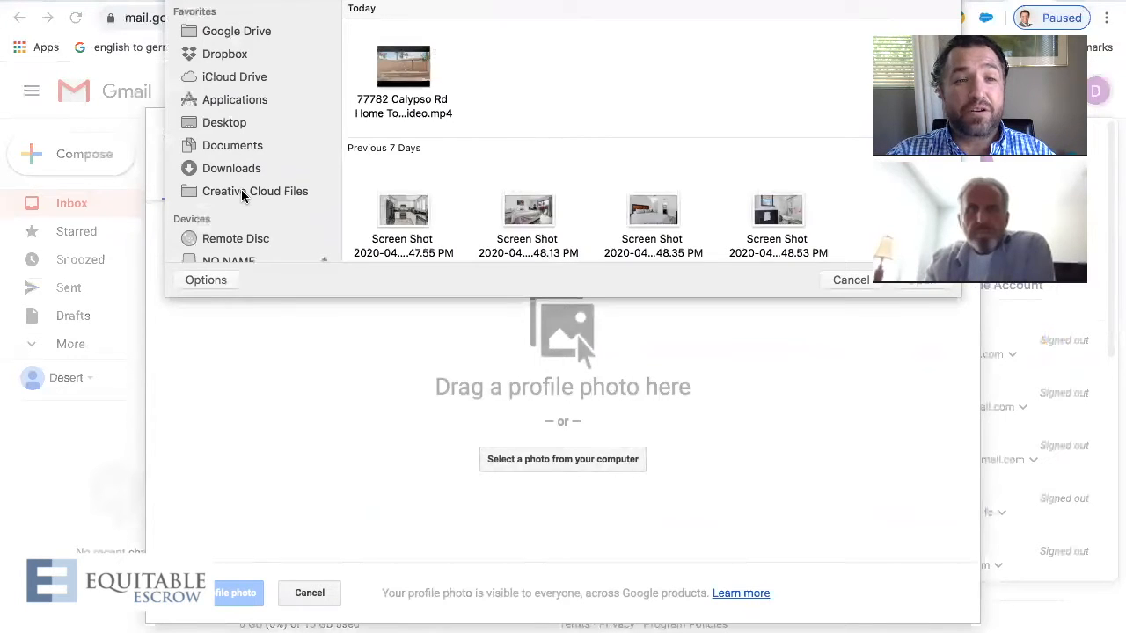
Step: Upload the headshot JPG from Desktop > Pics & Logos
click(231, 122)
scroll(461, 163, down, 1)
scroll(462, 162, down, 5)
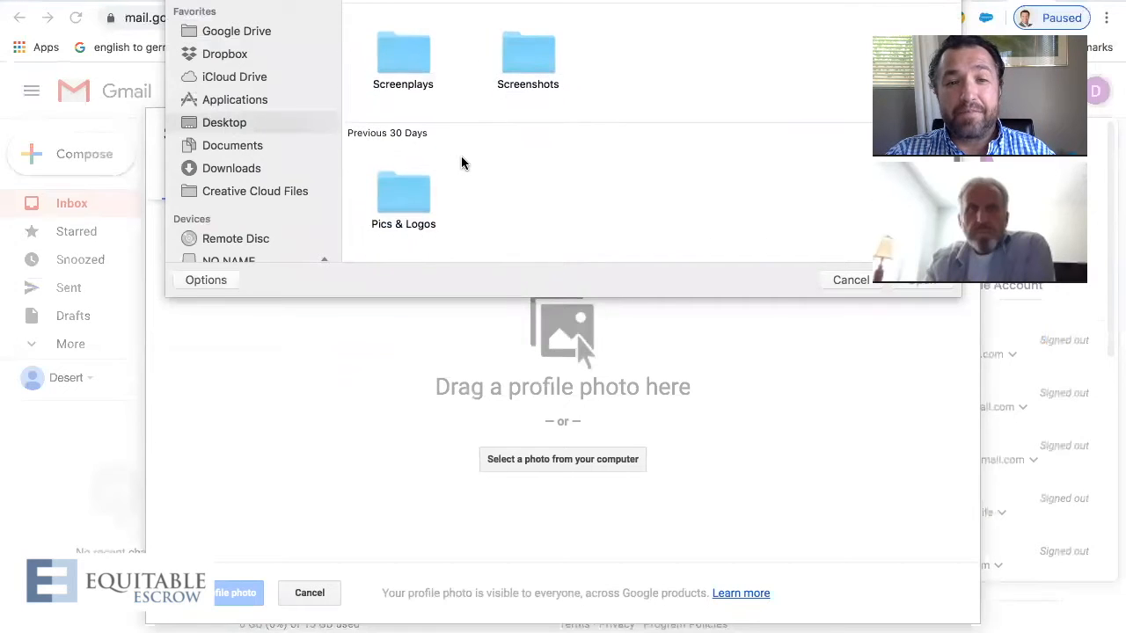
double_click(410, 190)
scroll(500, 163, down, 1)
scroll(500, 163, down, 5)
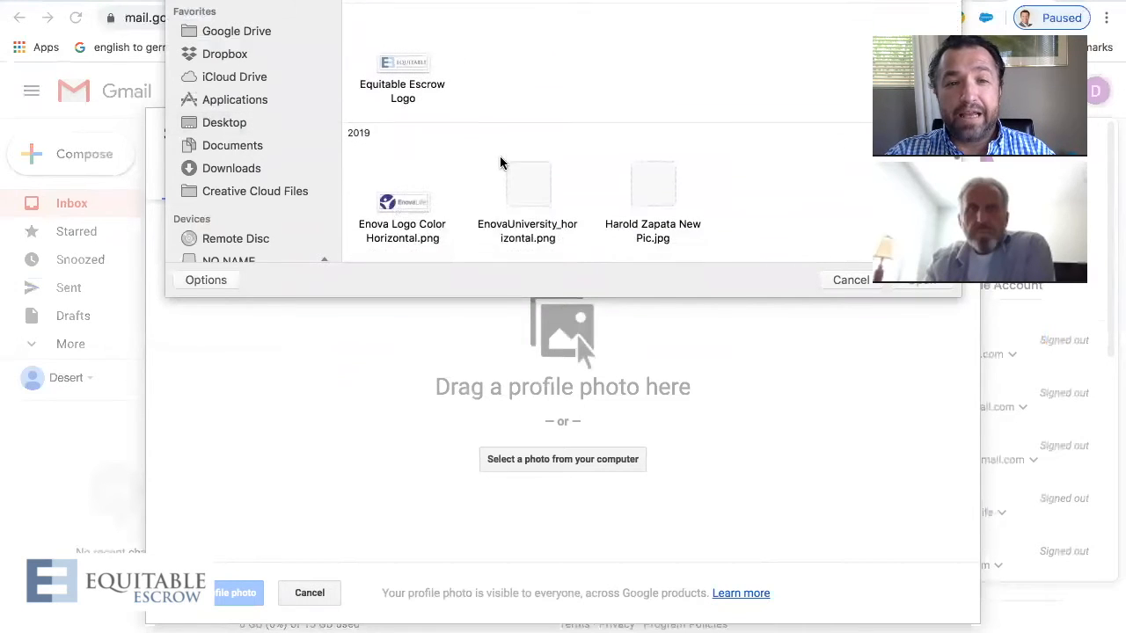
scroll(618, 157, down, 6)
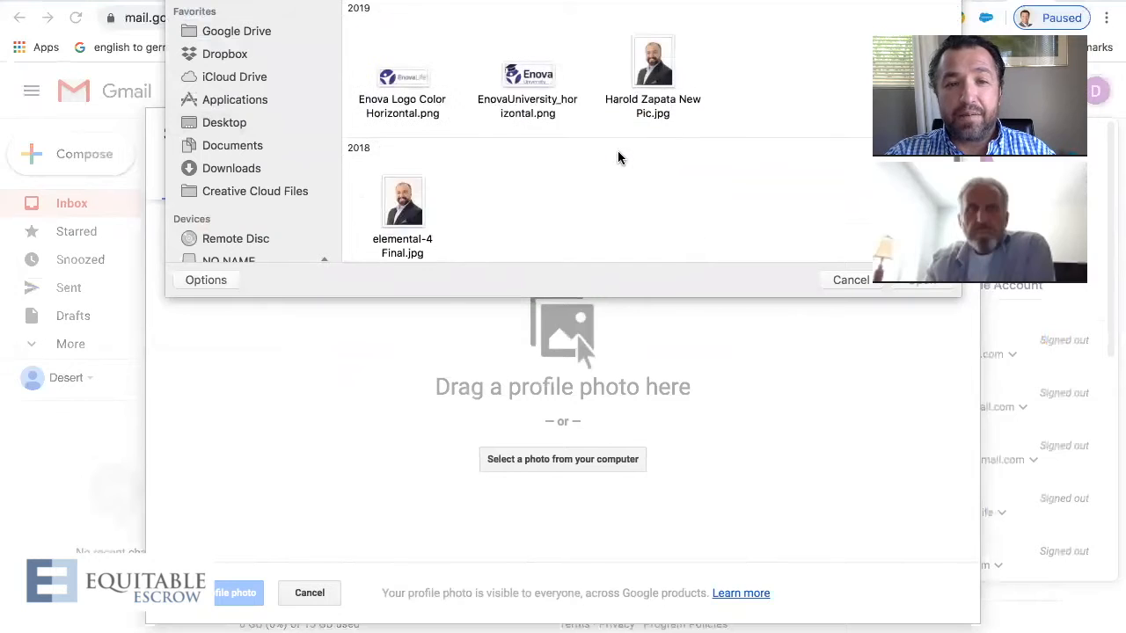
scroll(618, 158, up, 5)
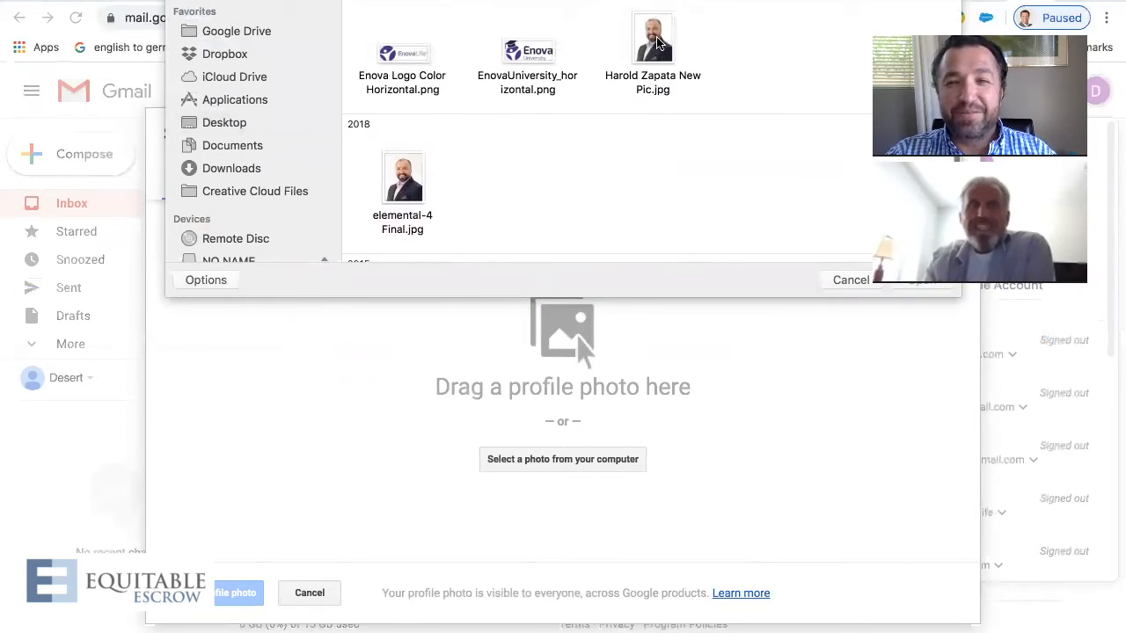
click(653, 68)
click(923, 281)
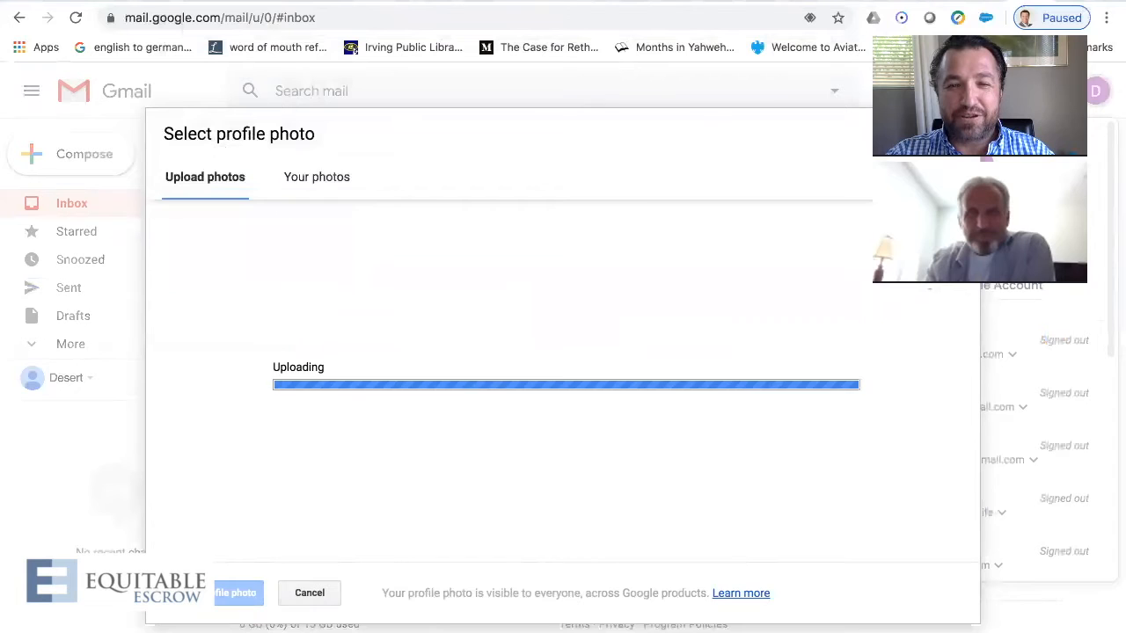
Step: Frame the crop box around the face, set it as profile photo, and close the account panel
drag(576, 344, 576, 312)
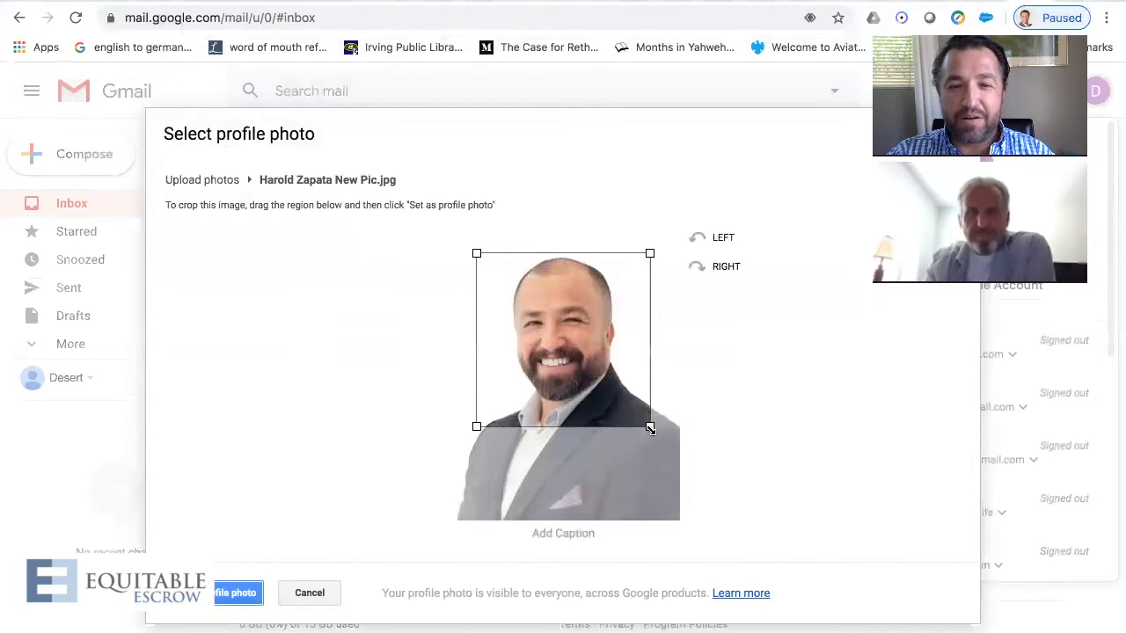
drag(650, 427, 674, 479)
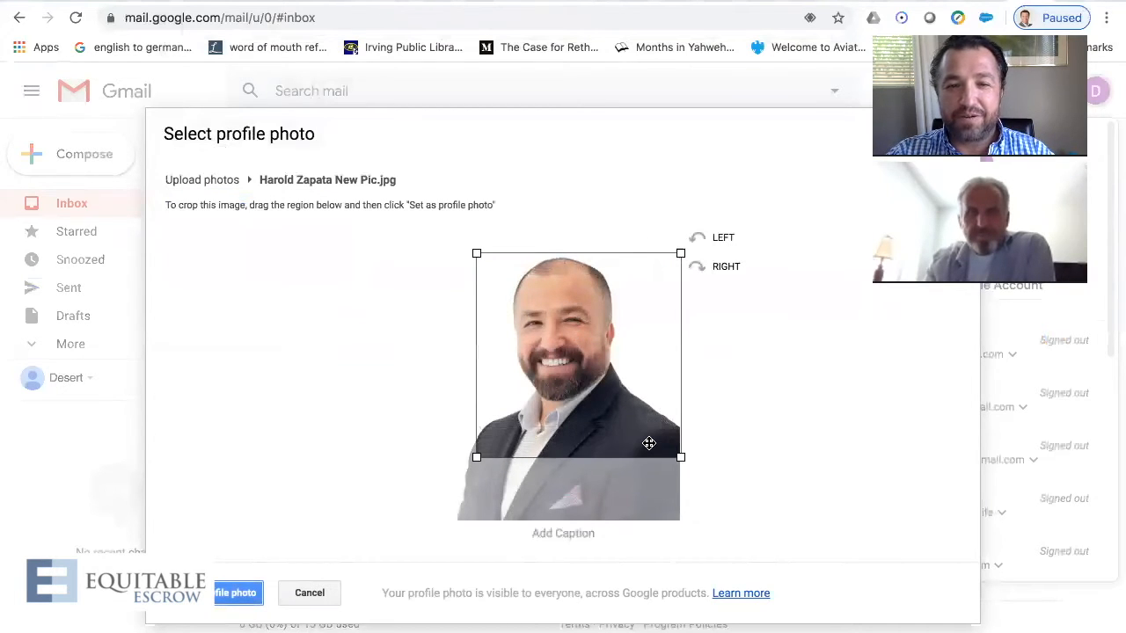
drag(625, 440, 630, 442)
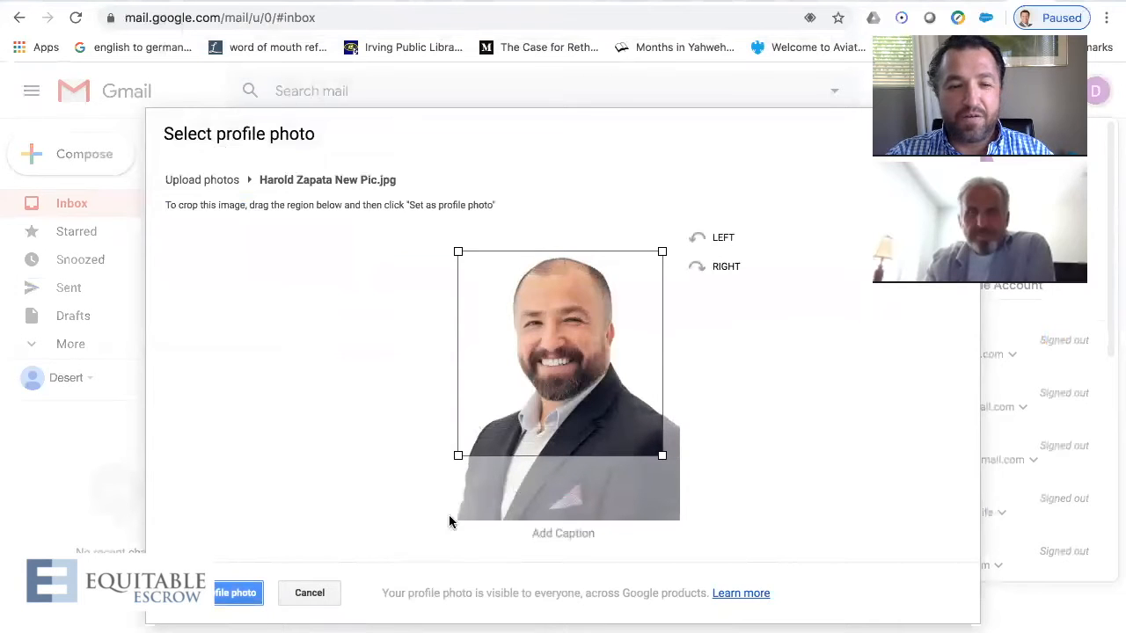
click(238, 597)
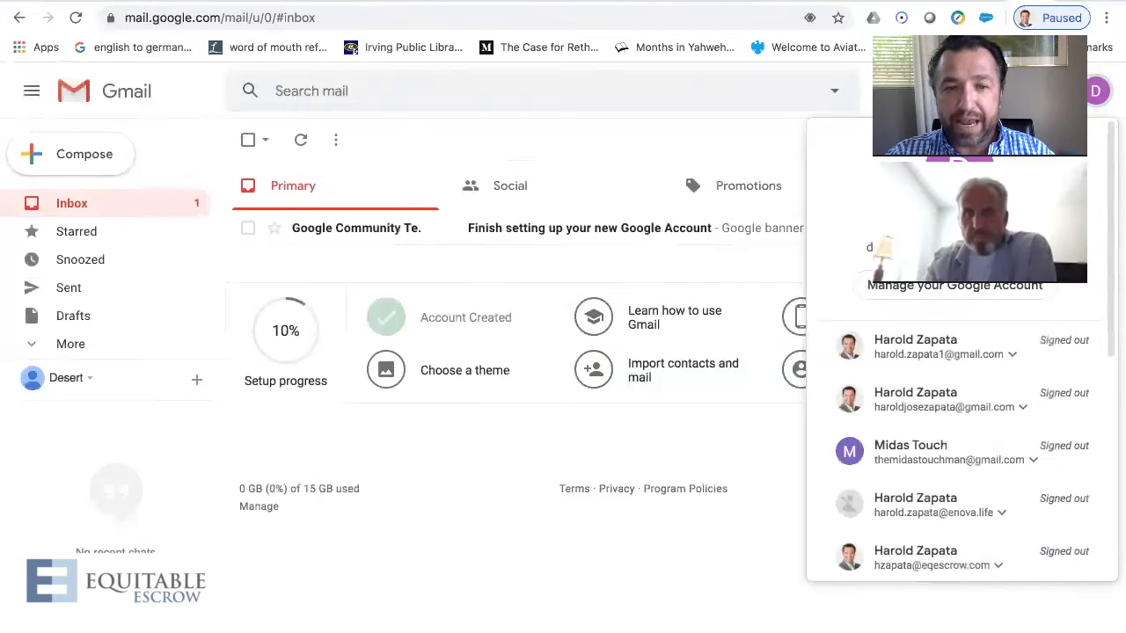
click(790, 157)
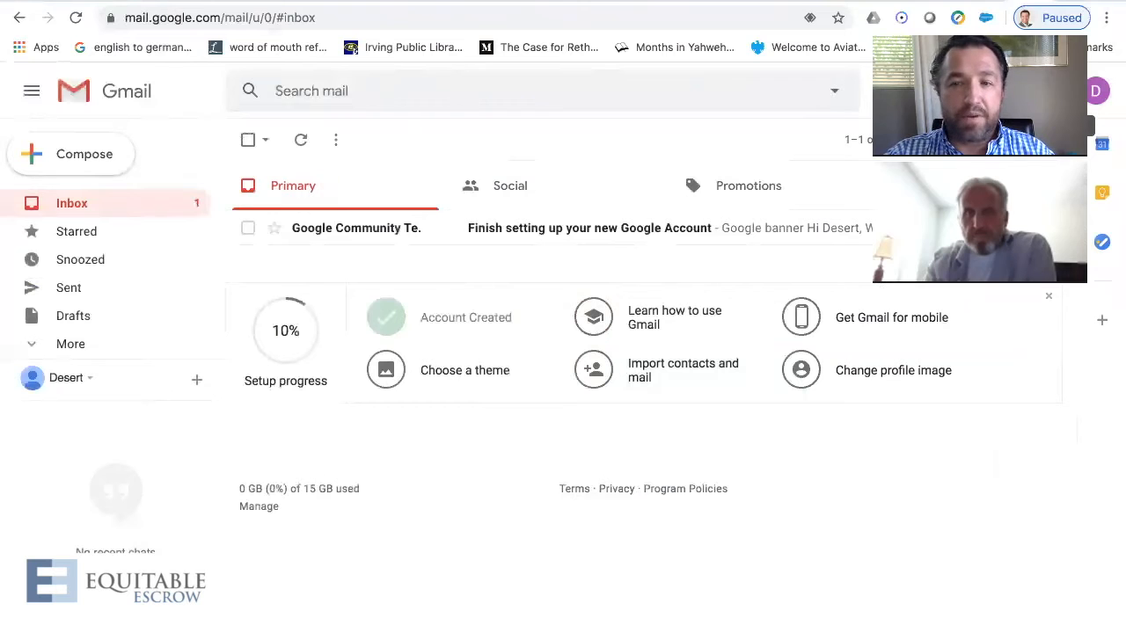
Step: Launch YouTube from the Google apps grid
click(1053, 91)
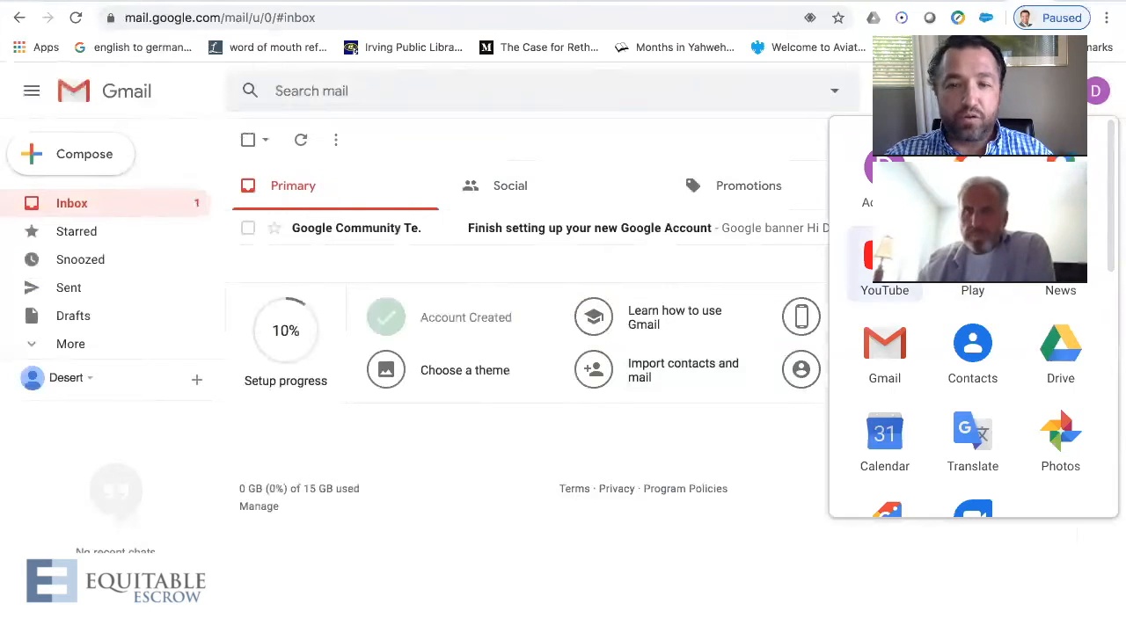
click(885, 257)
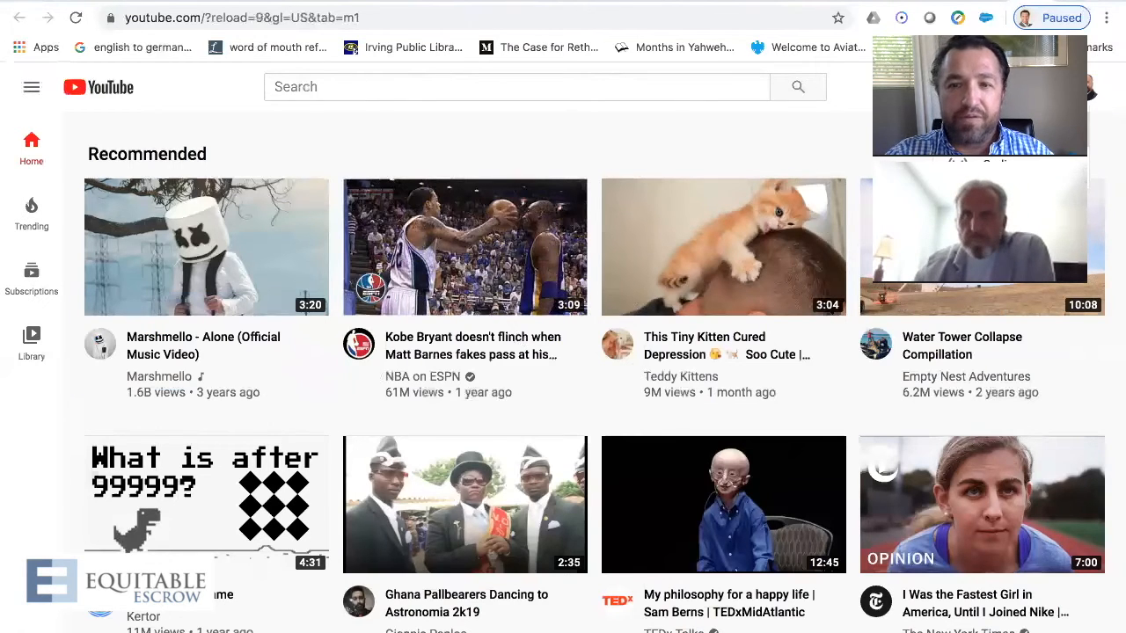
Step: Begin channel creation and choose the 'Use a custom name' option
click(994, 130)
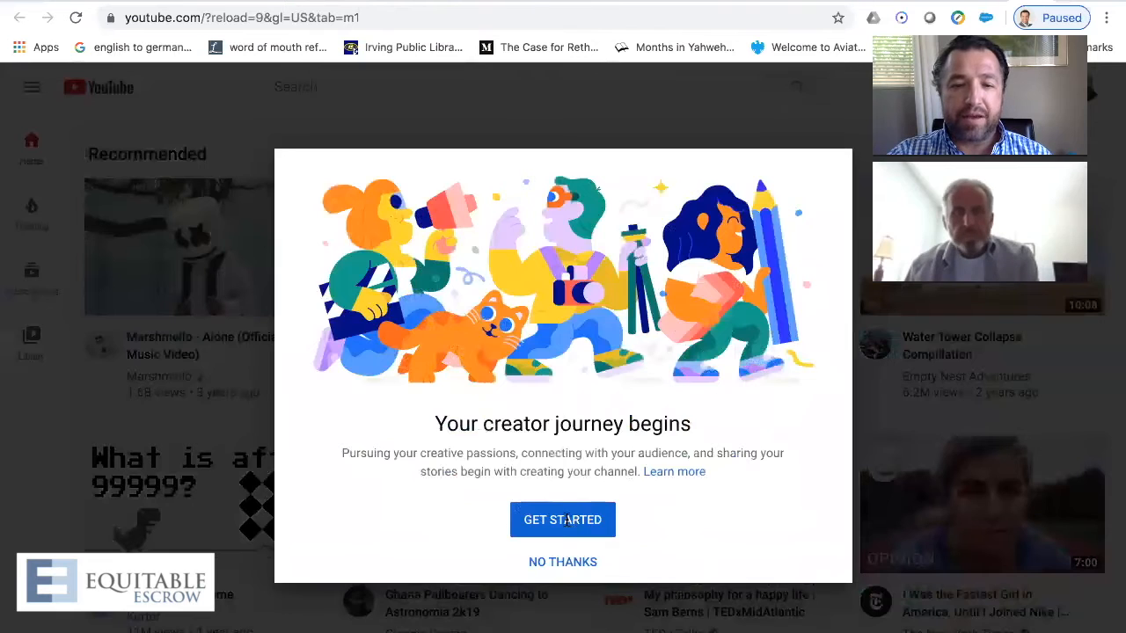
click(568, 521)
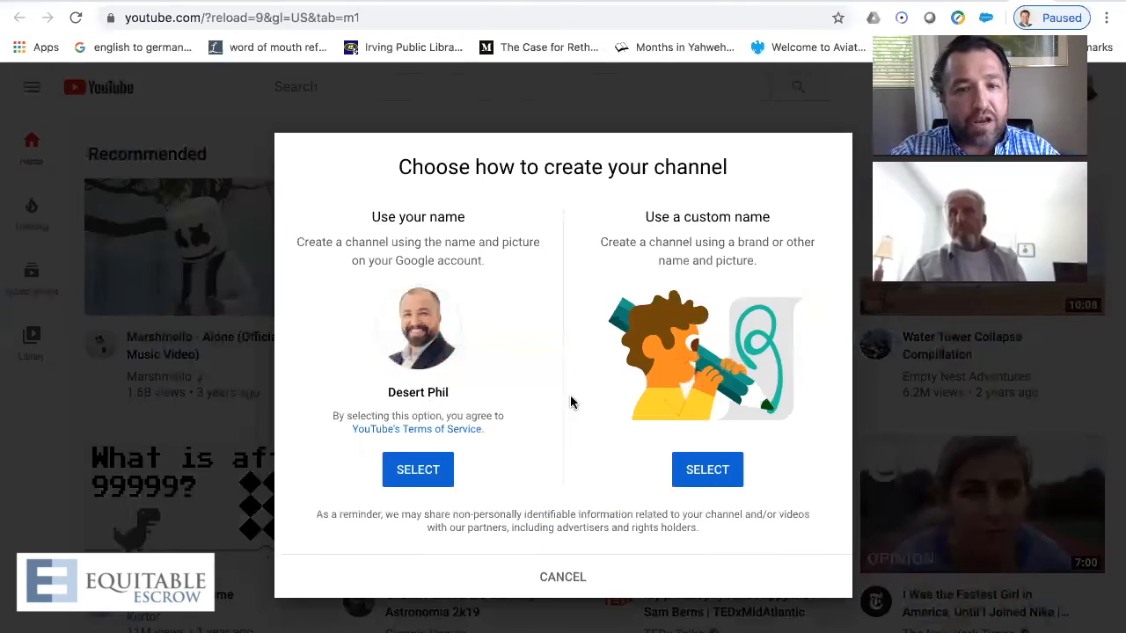
click(705, 473)
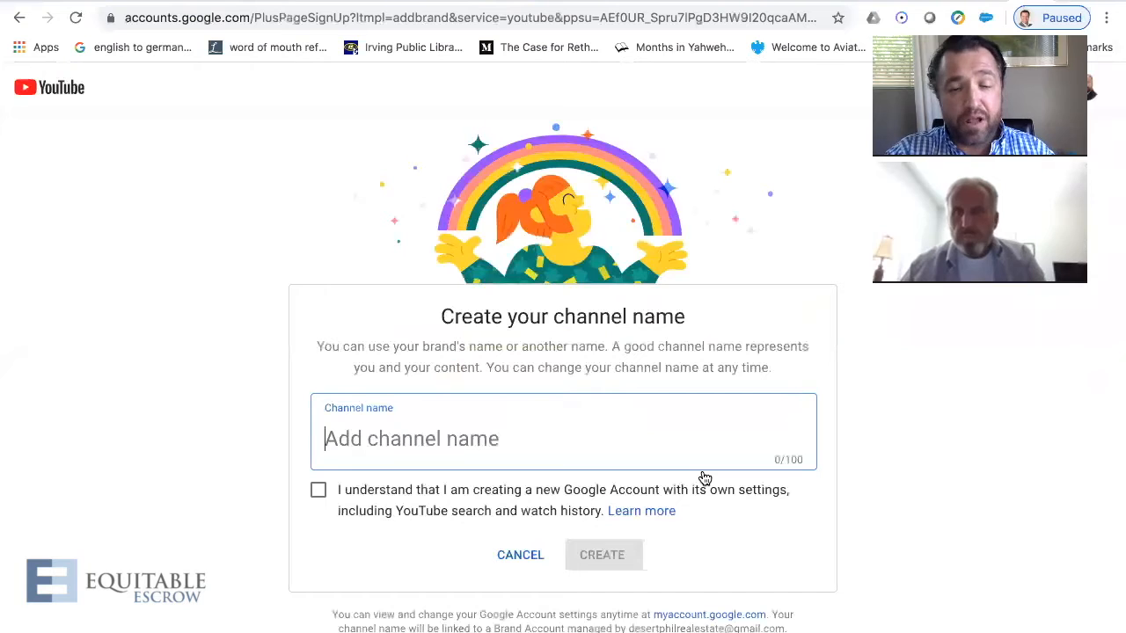
Step: Name the channel 'Desert Phil Real Estate', acknowledge the new account notice, and create it
text(Des)
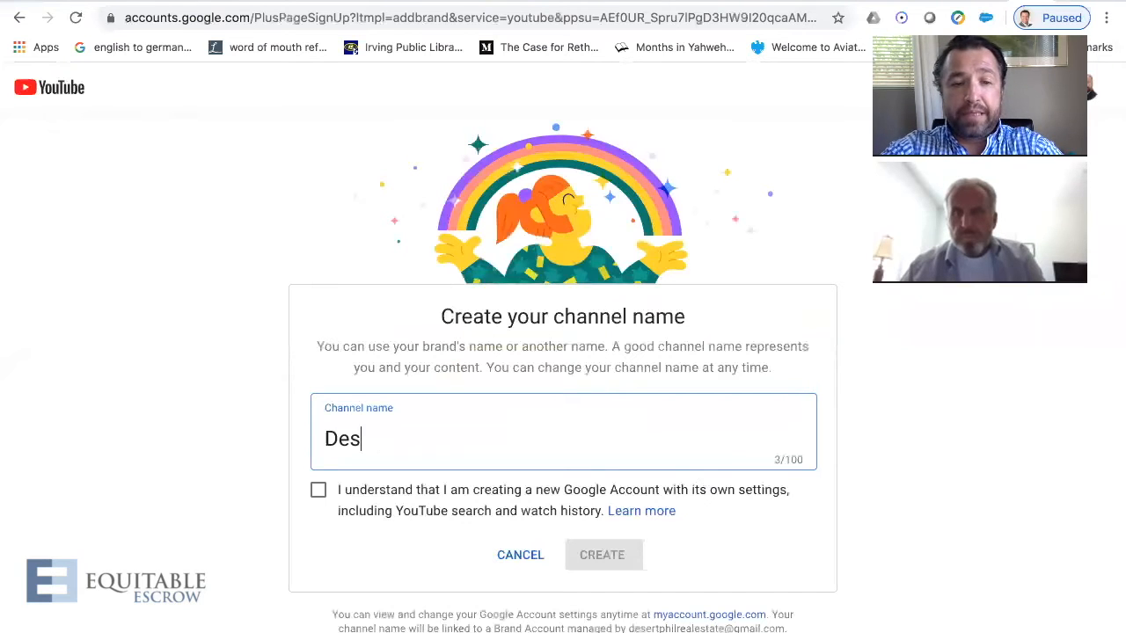
text(ert Phil Real Estate)
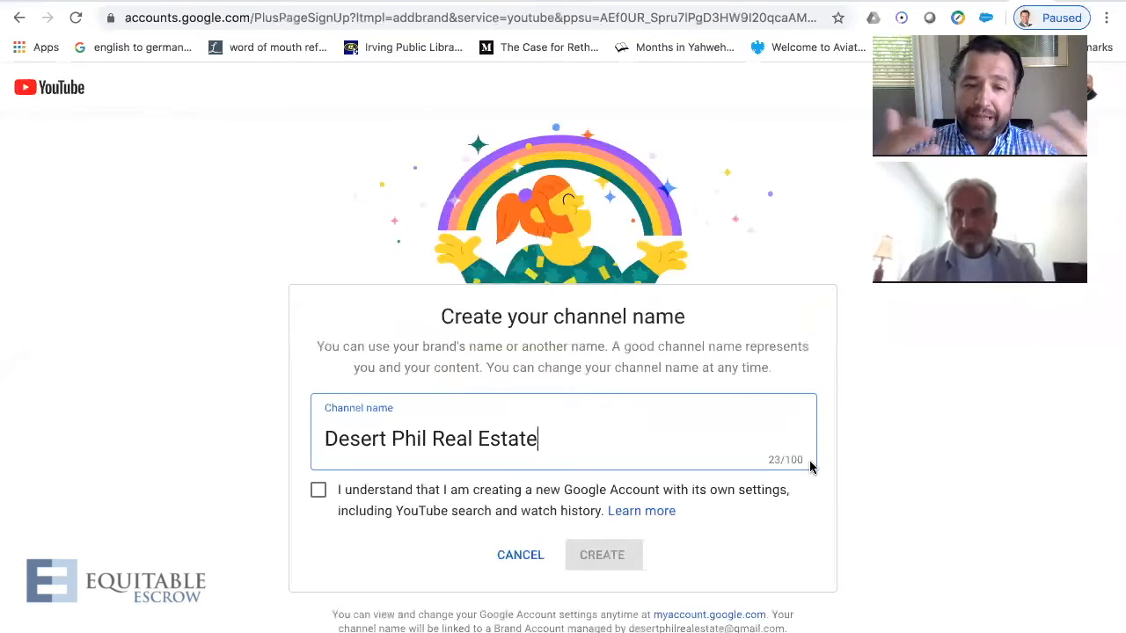
click(318, 493)
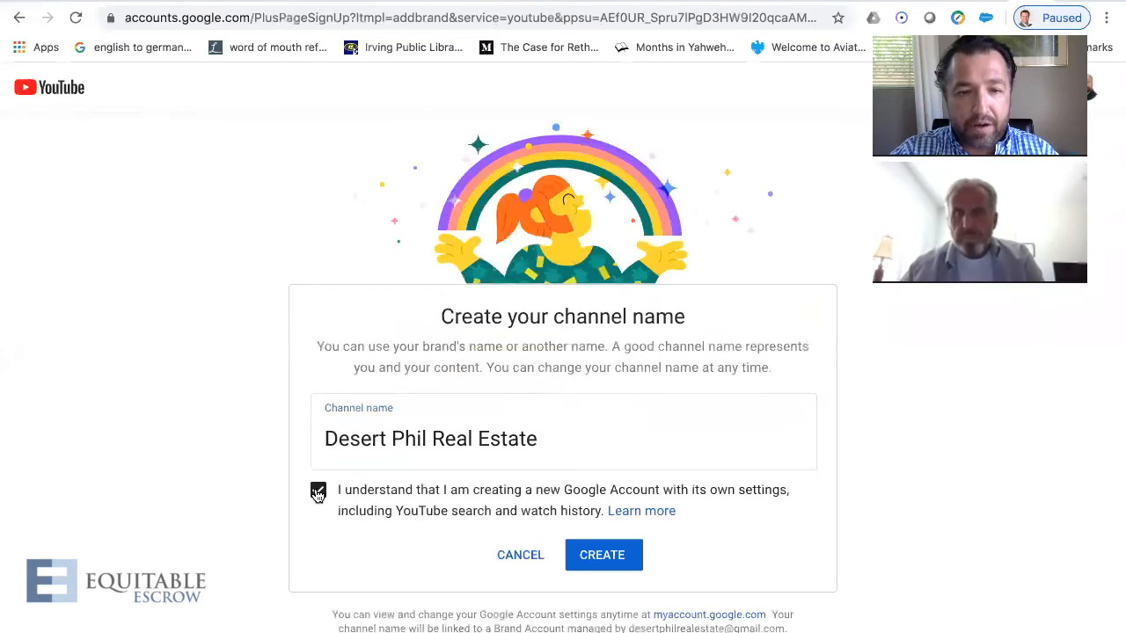
click(595, 562)
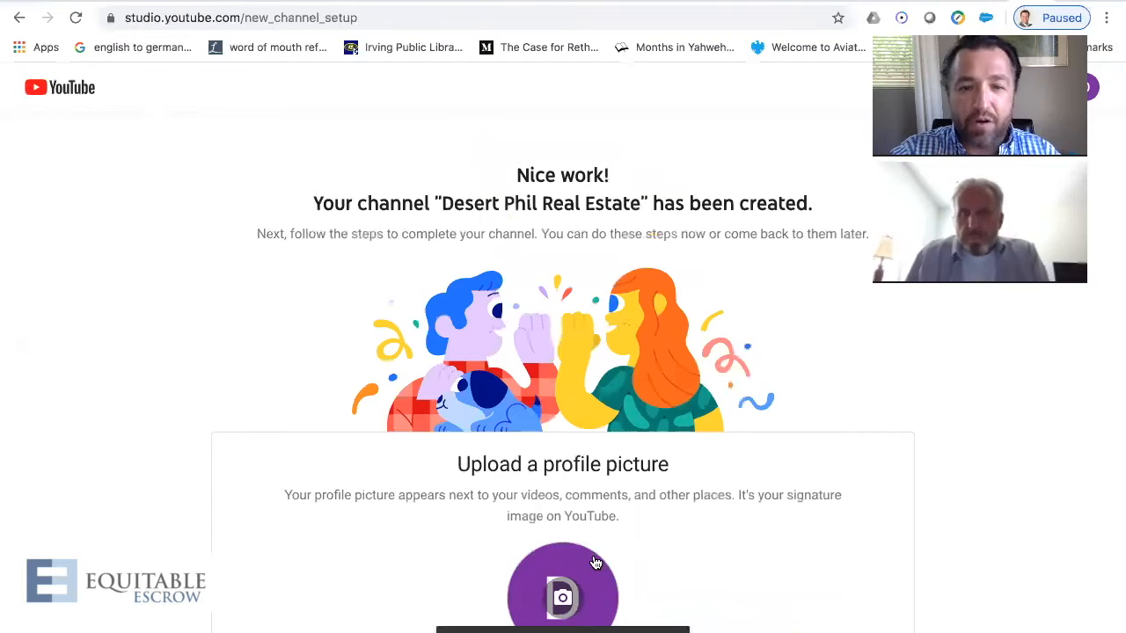
Step: Upload the 'Equitable Escrow logo FINAL' image as the channel's profile picture
scroll(709, 490, down, 2)
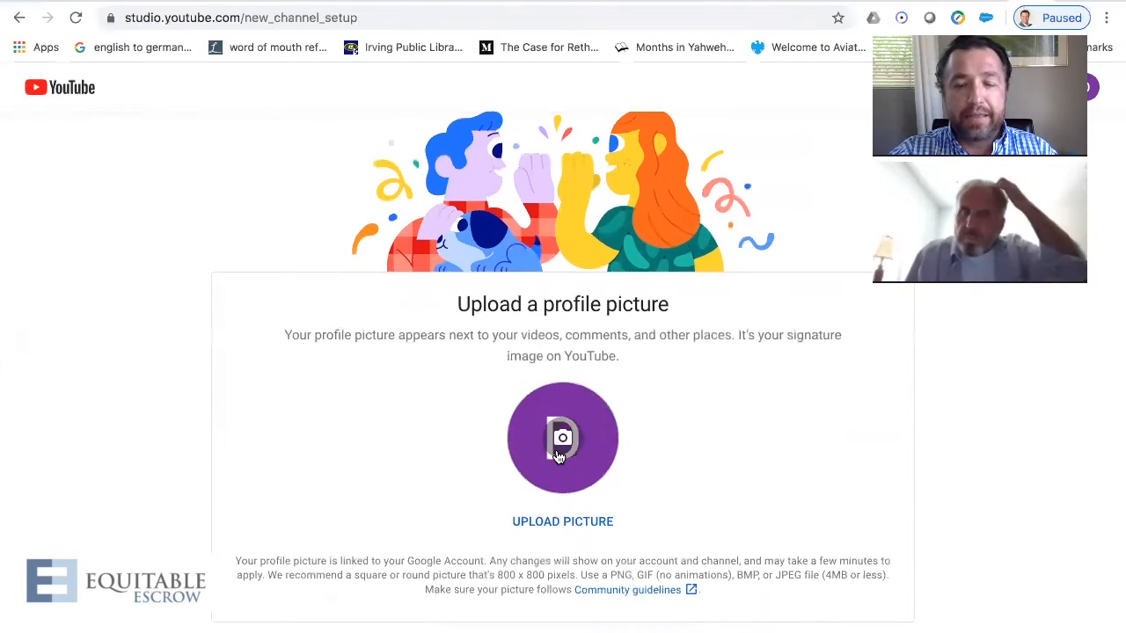
click(568, 523)
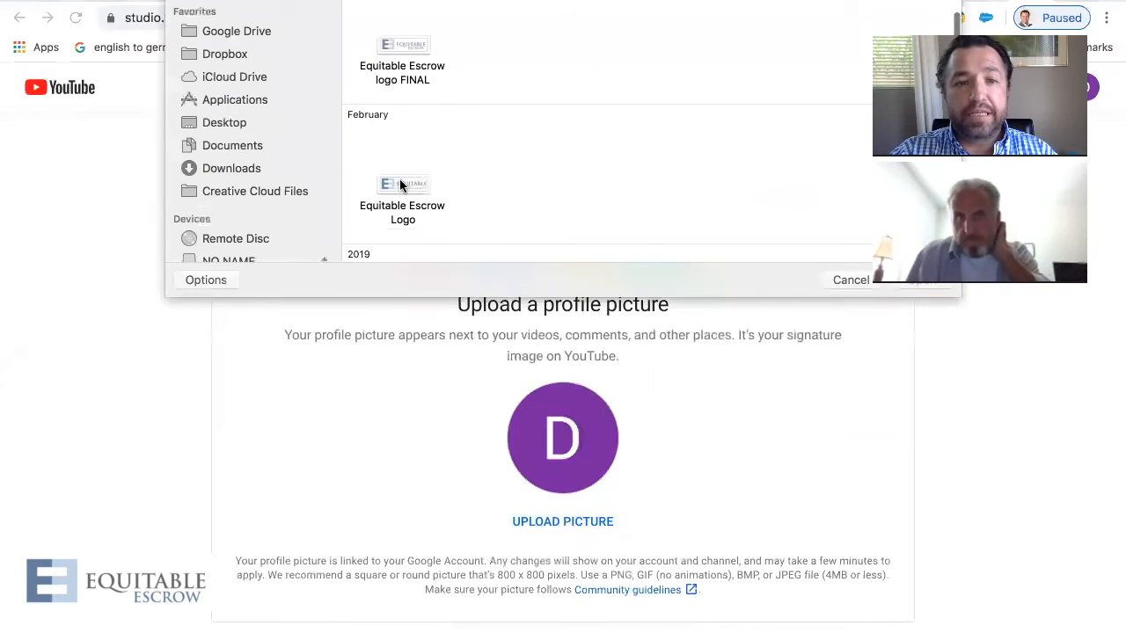
click(402, 46)
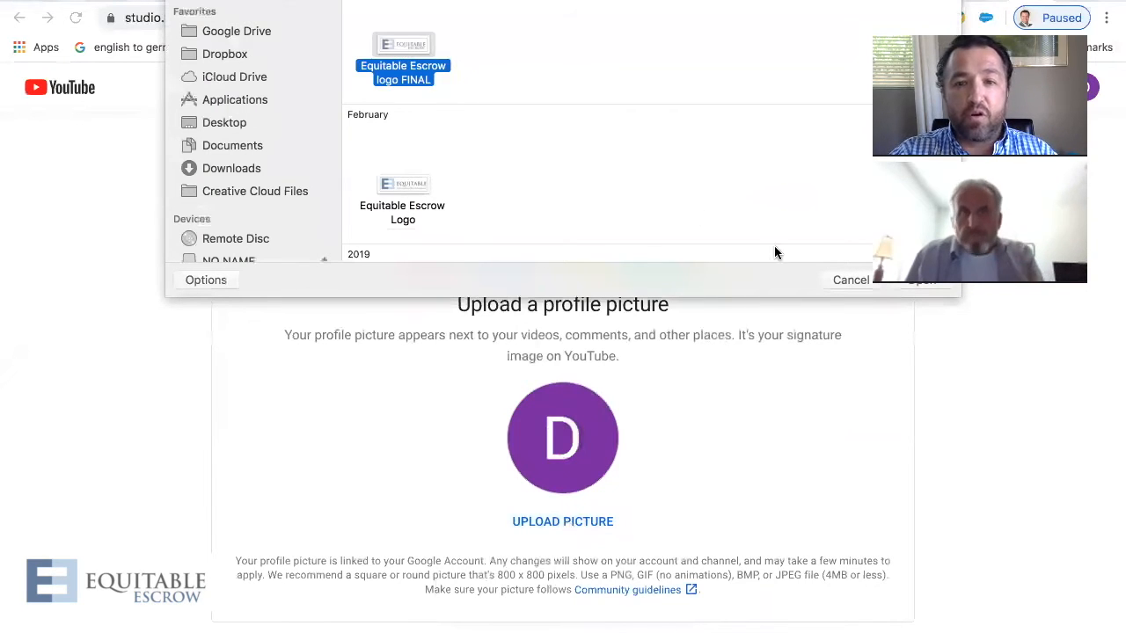
click(923, 280)
scroll(679, 491, down, 1)
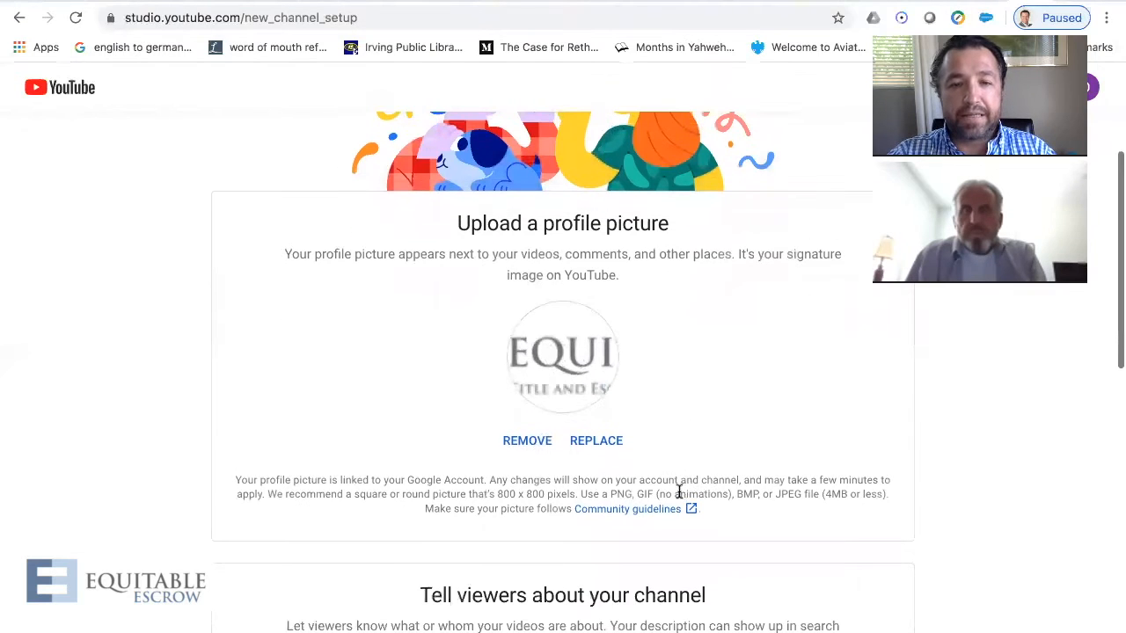
scroll(679, 491, down, 3)
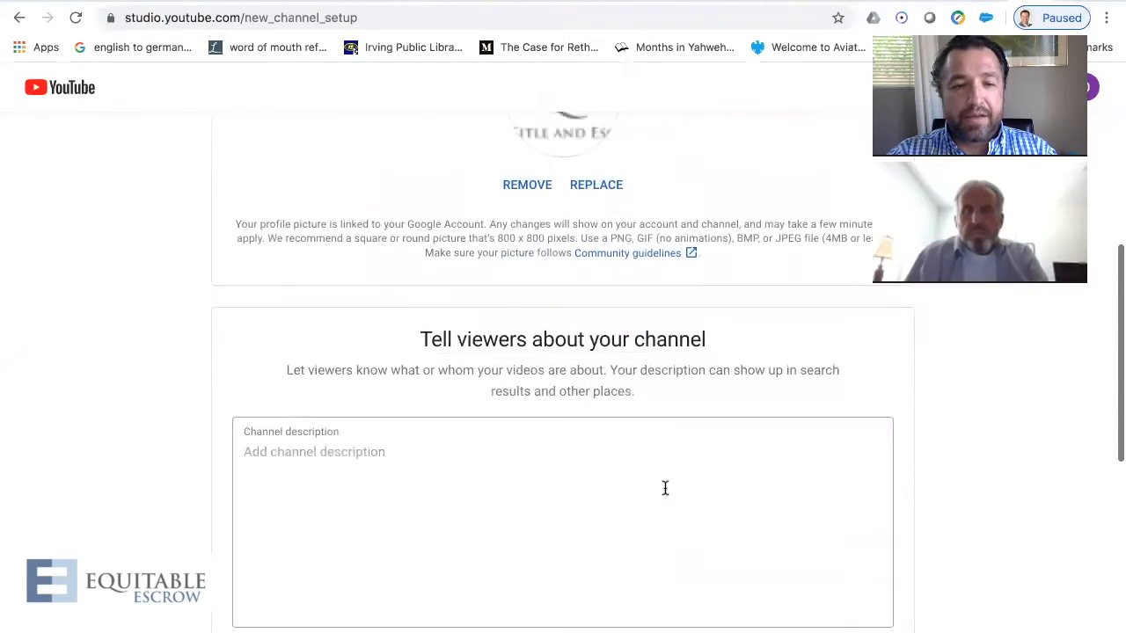
Step: Write a Desert Phil Real Estate welcome naming Palm Desert, La Quinta and Indio, plus phone, e-mail and 'Thank you.'
click(239, 445)
text(We)
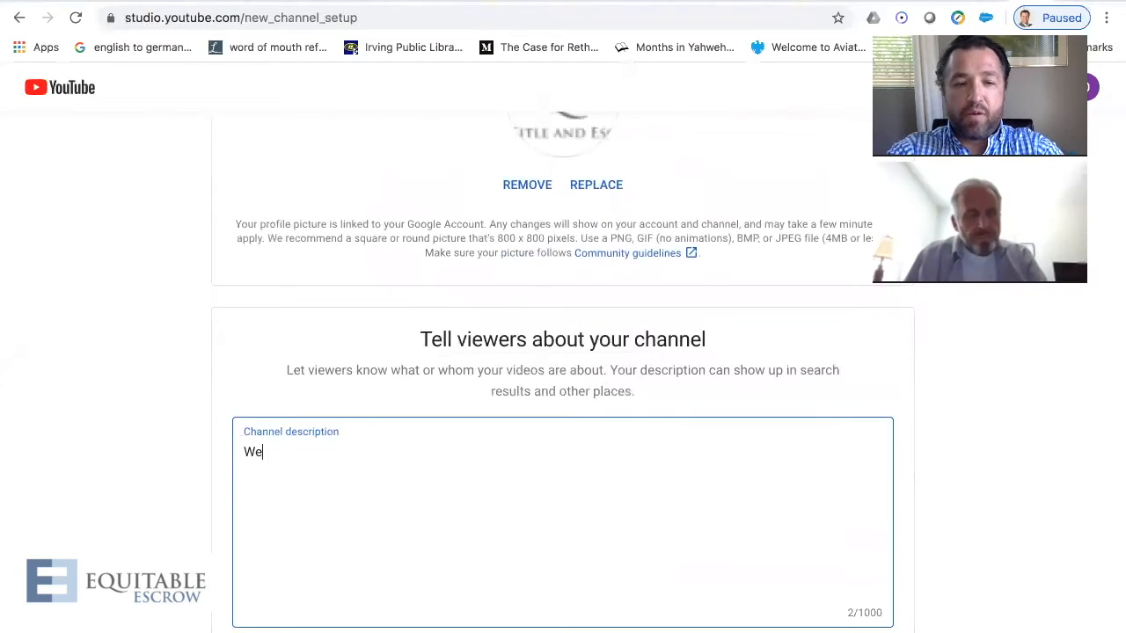
text(lcome to Des)
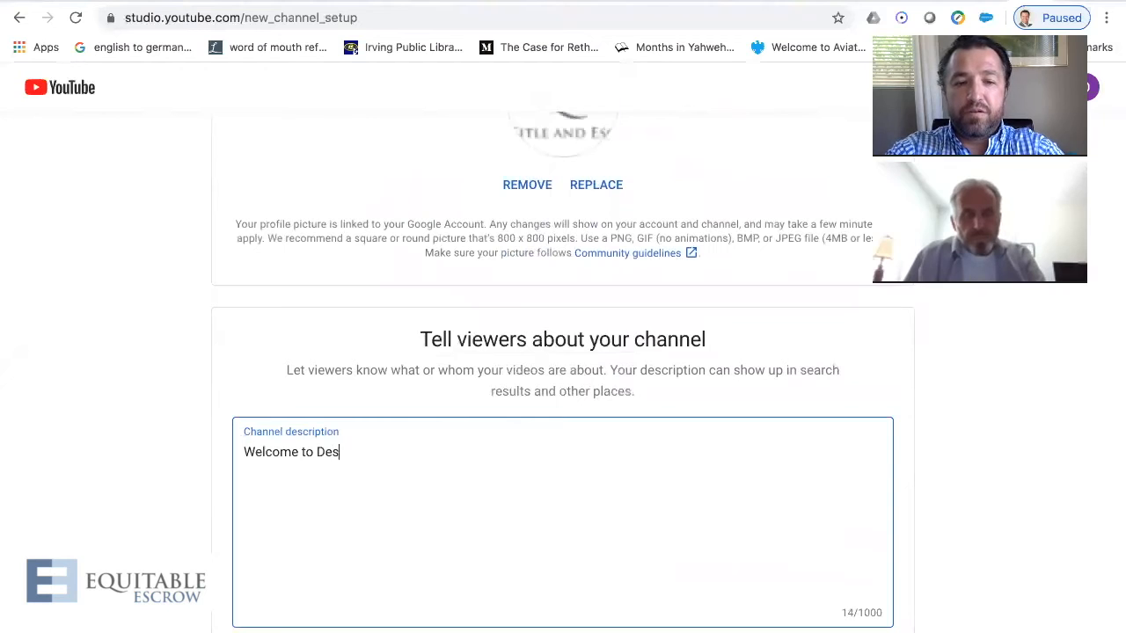
text(ert Phil)
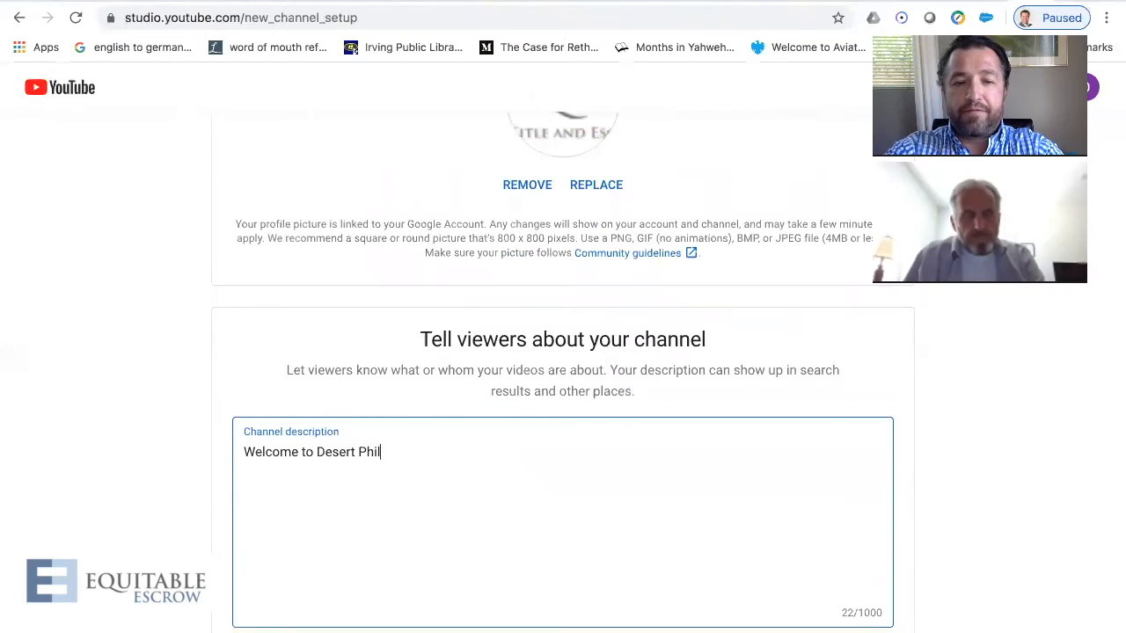
text( Real Estate, for all your)
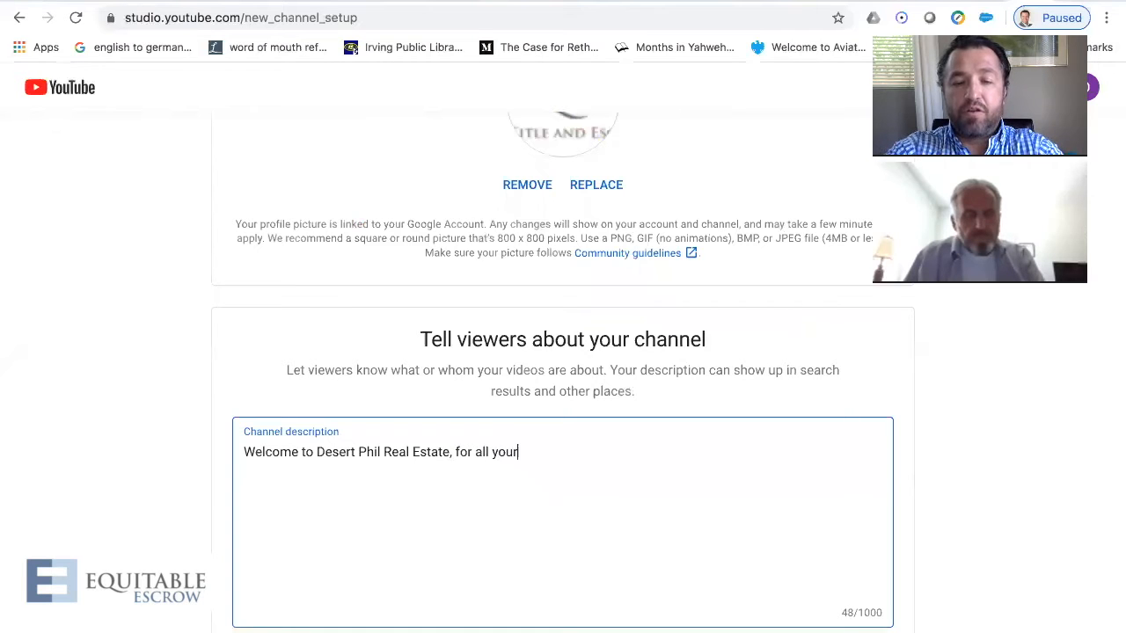
text(n We)
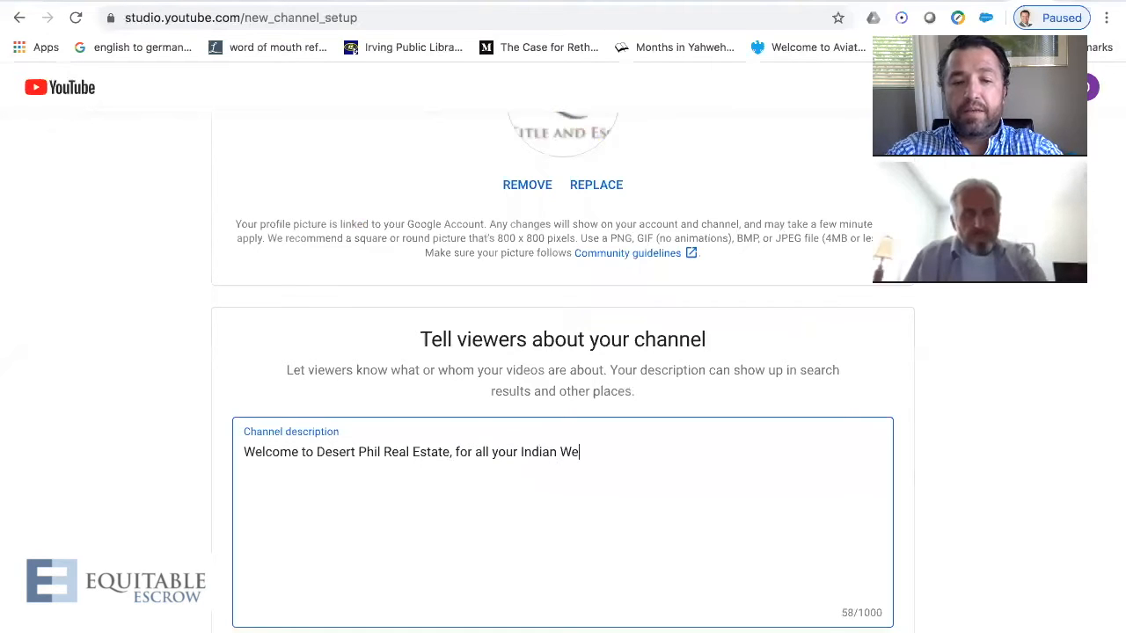
text(lls, Palm Desert)
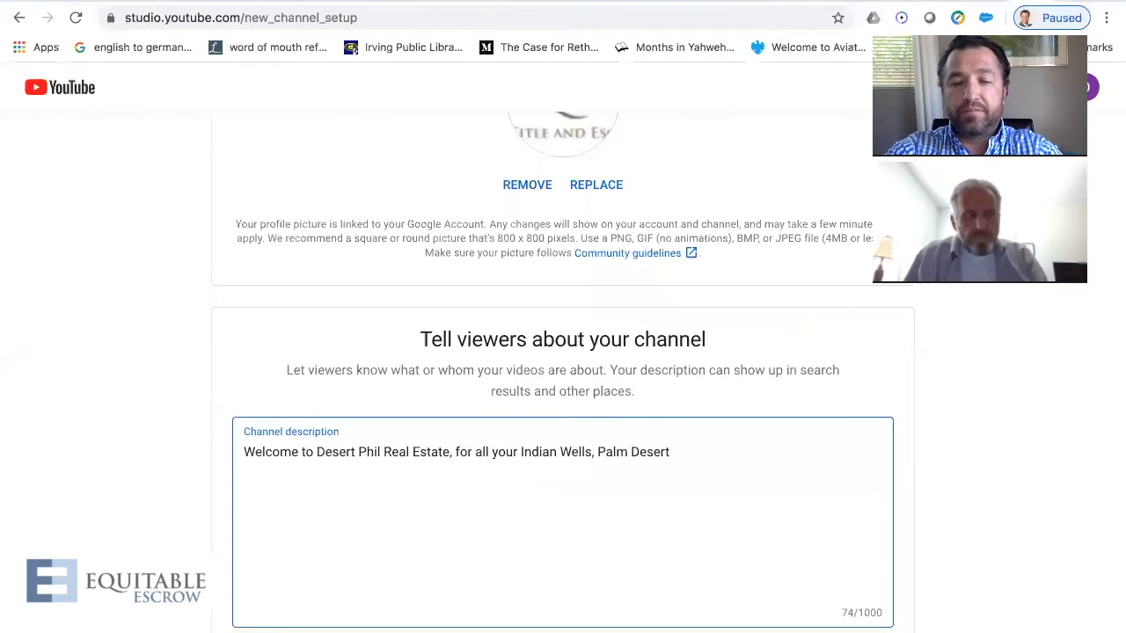
text(, La Quint)
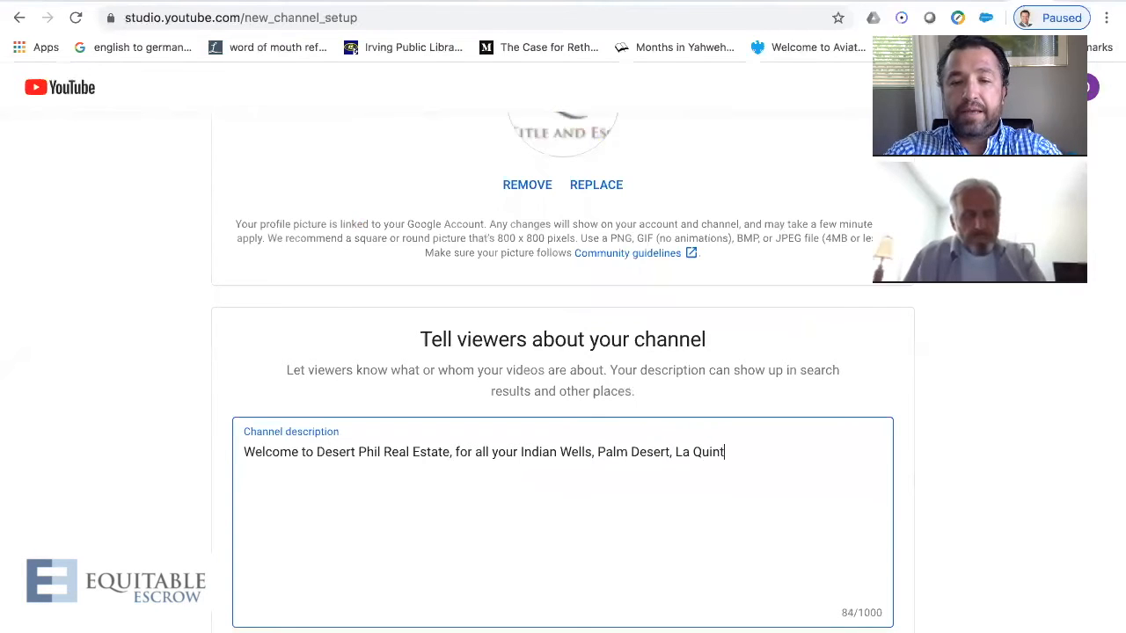
text(a and Ind)
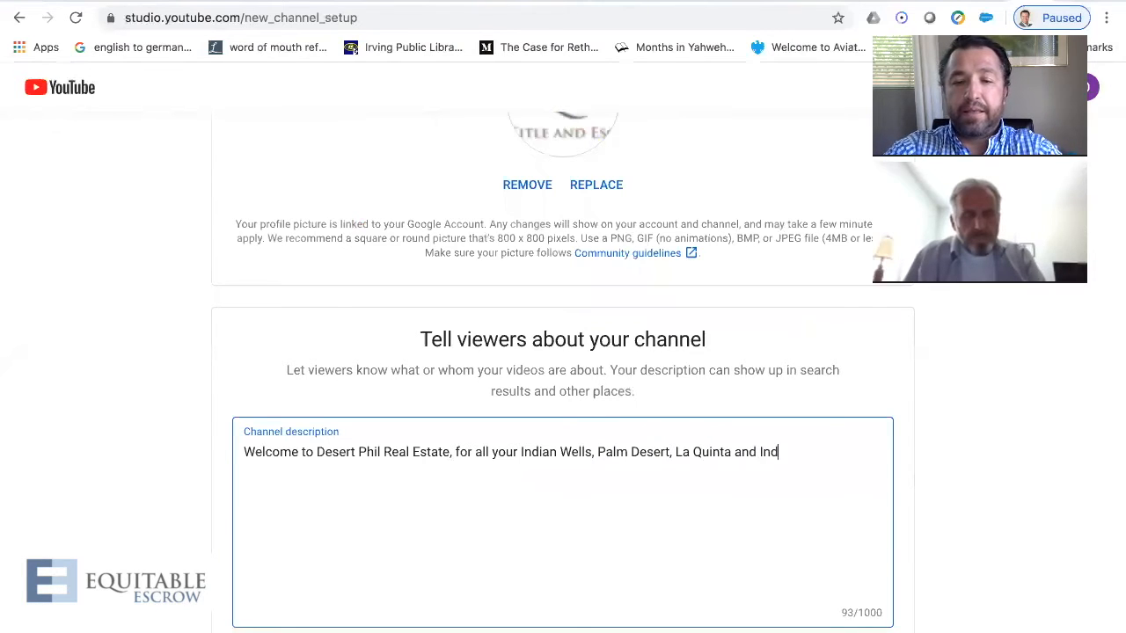
text(io Real Estate needs. Call me at 7)
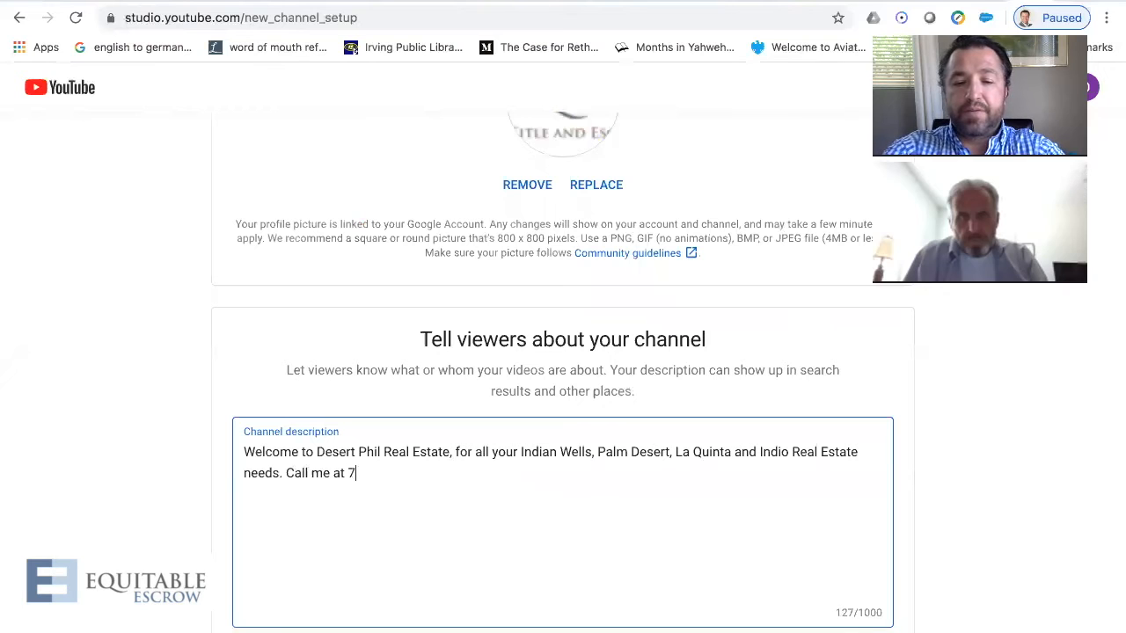
text(06.555.1212)
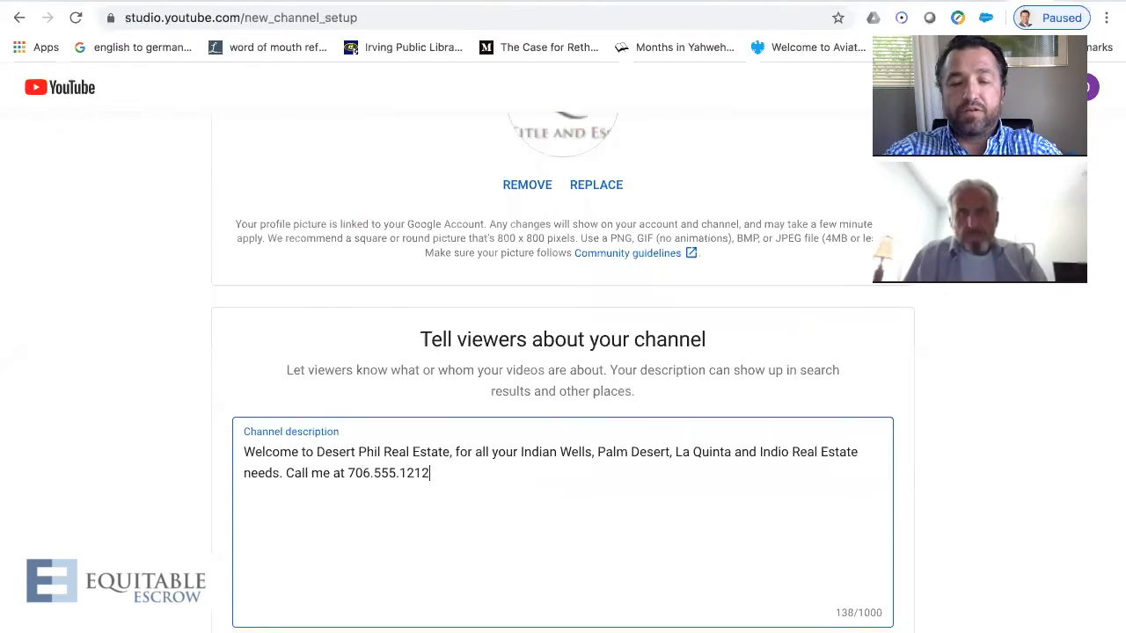
text( or emai)
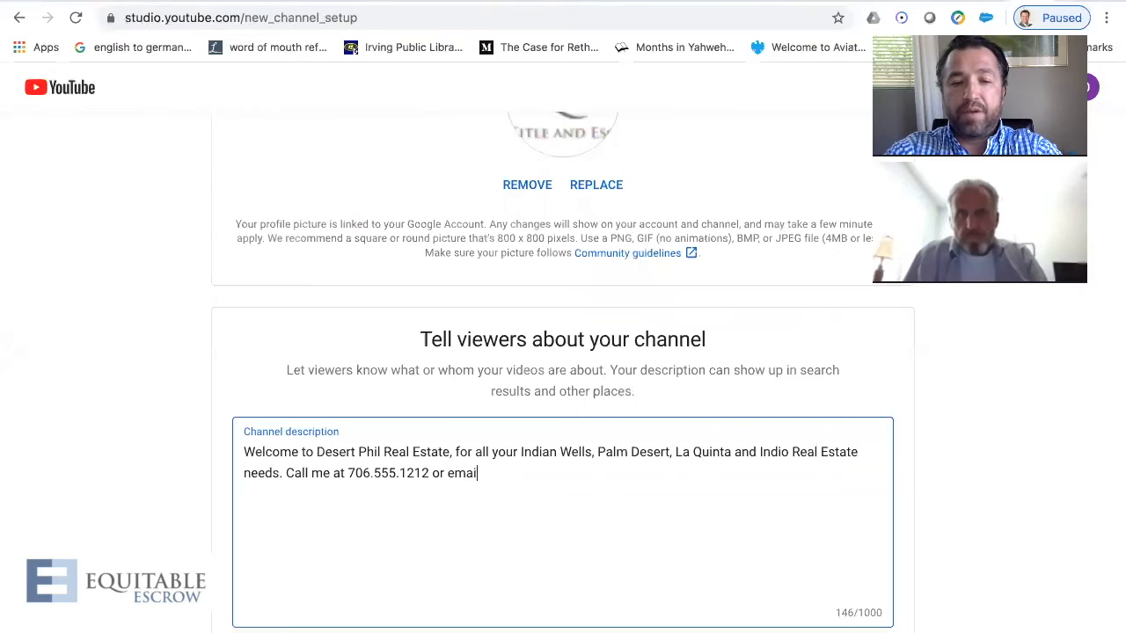
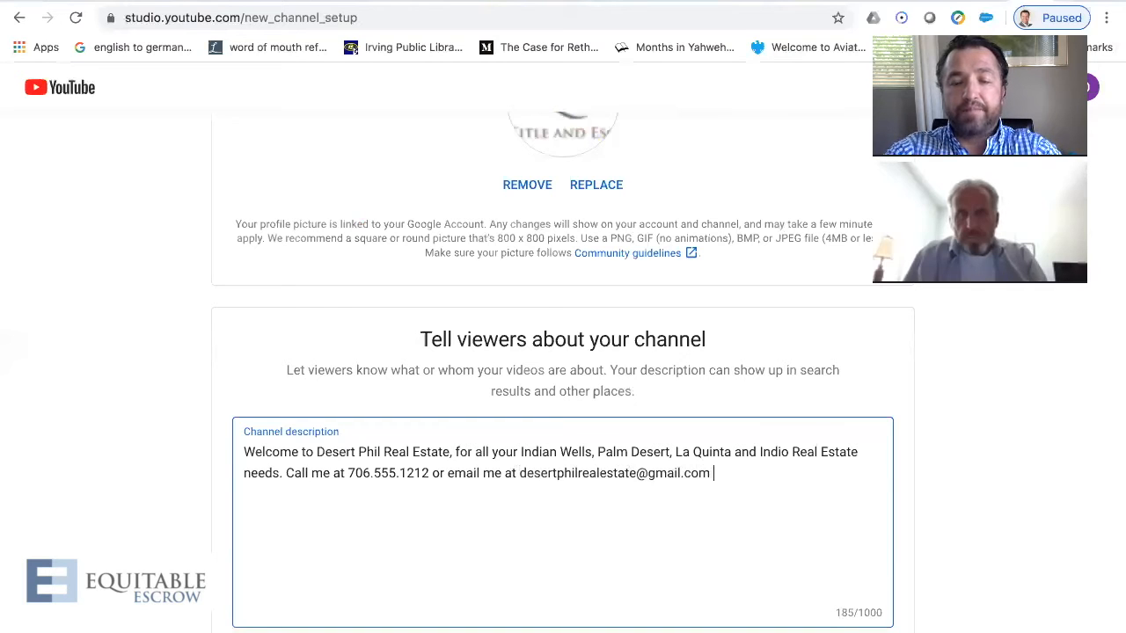
text(Thank you.)
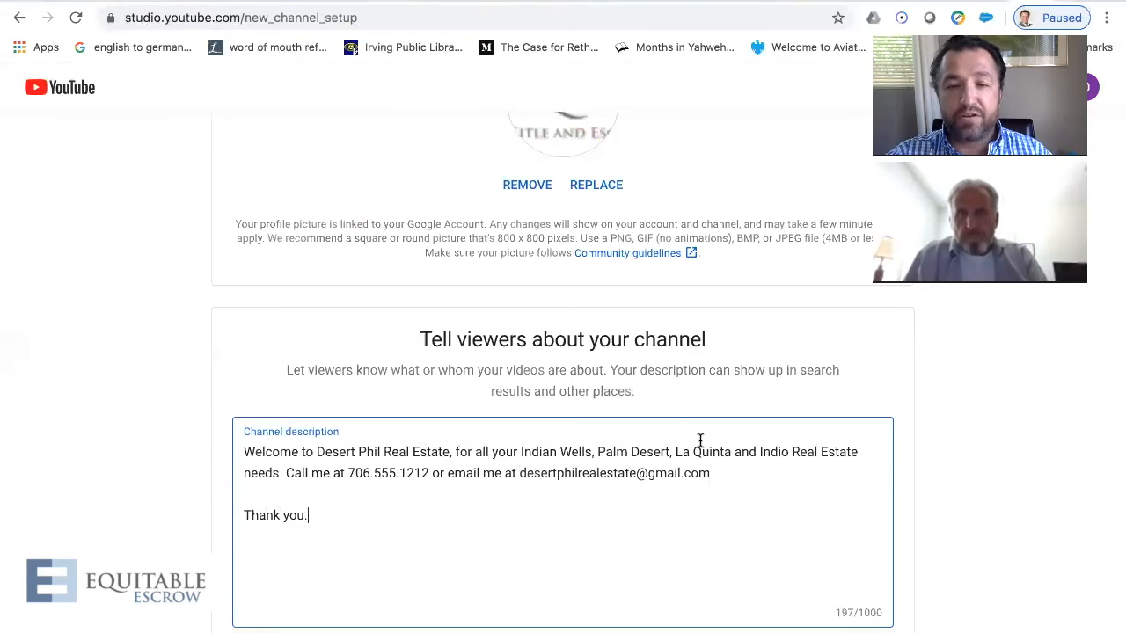
scroll(700, 446, down, 4)
scroll(700, 446, down, 1)
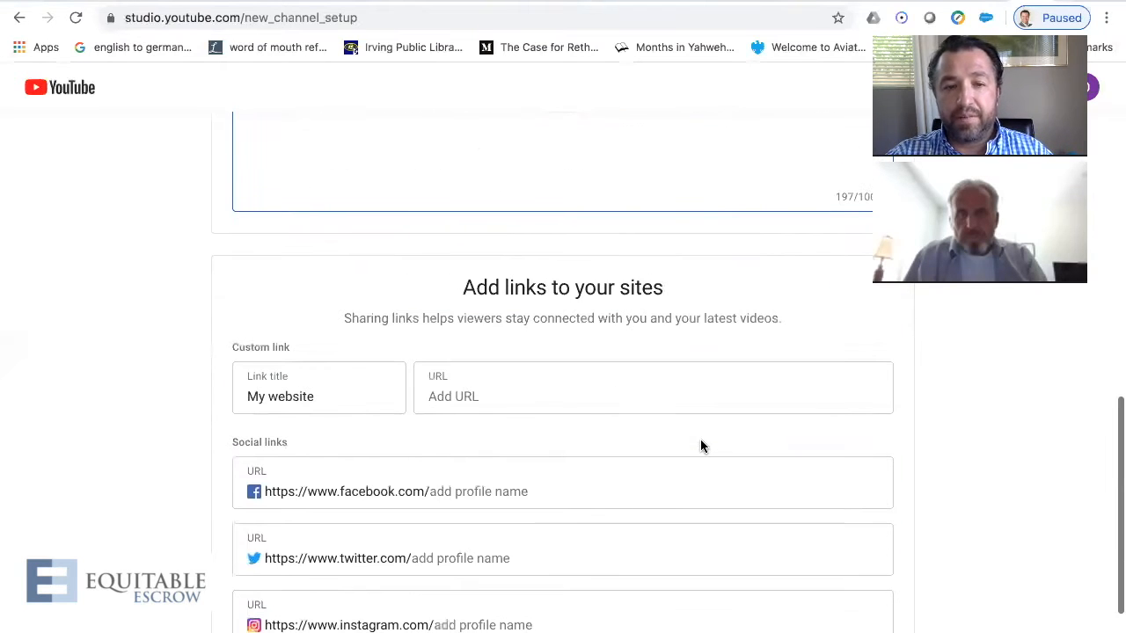
click(431, 396)
text(https:)
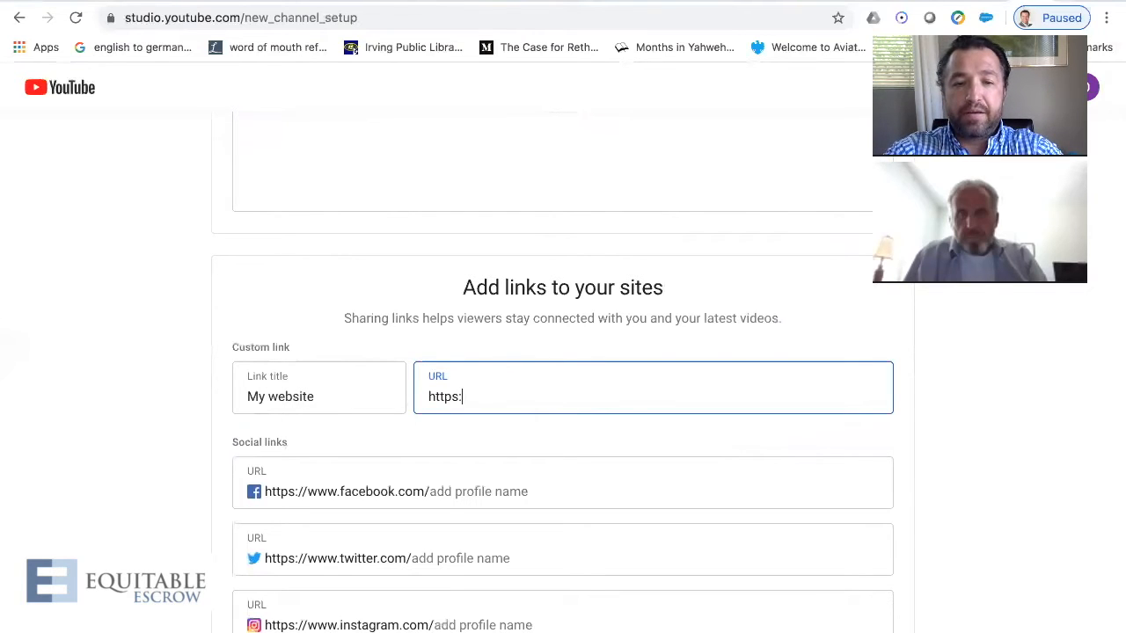
text(//desertphilre)
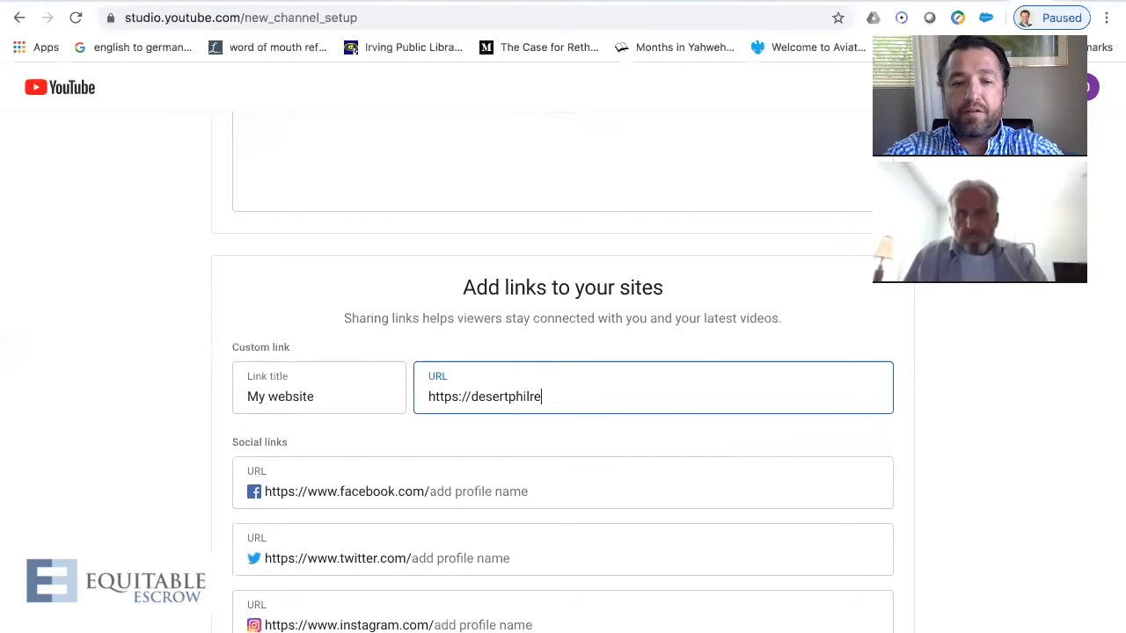
text(alestate.com)
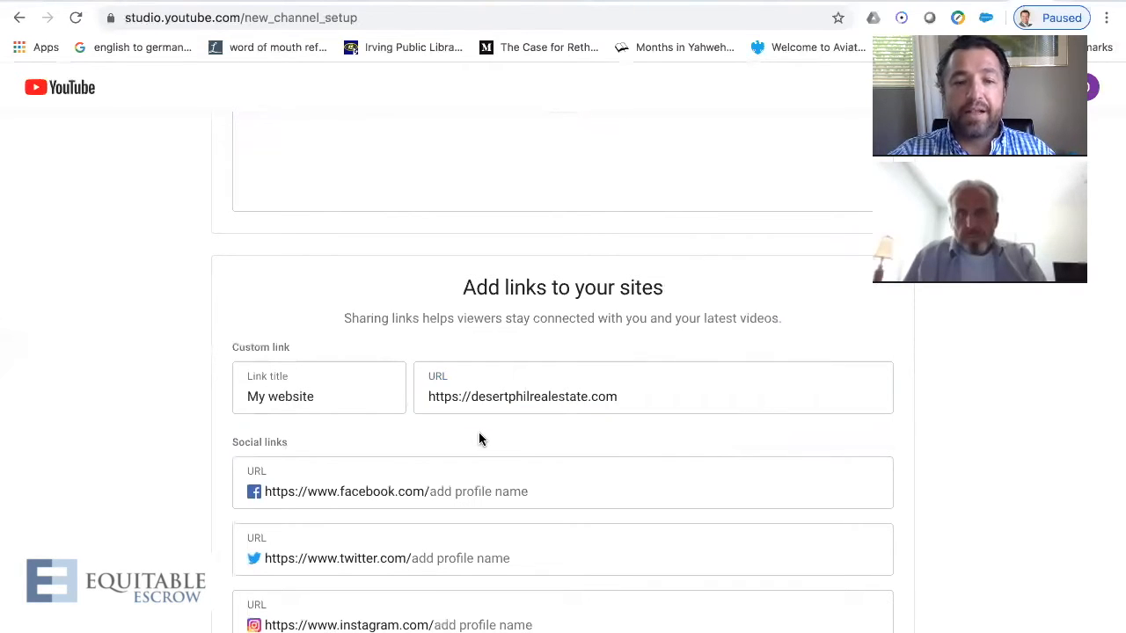
click(524, 491)
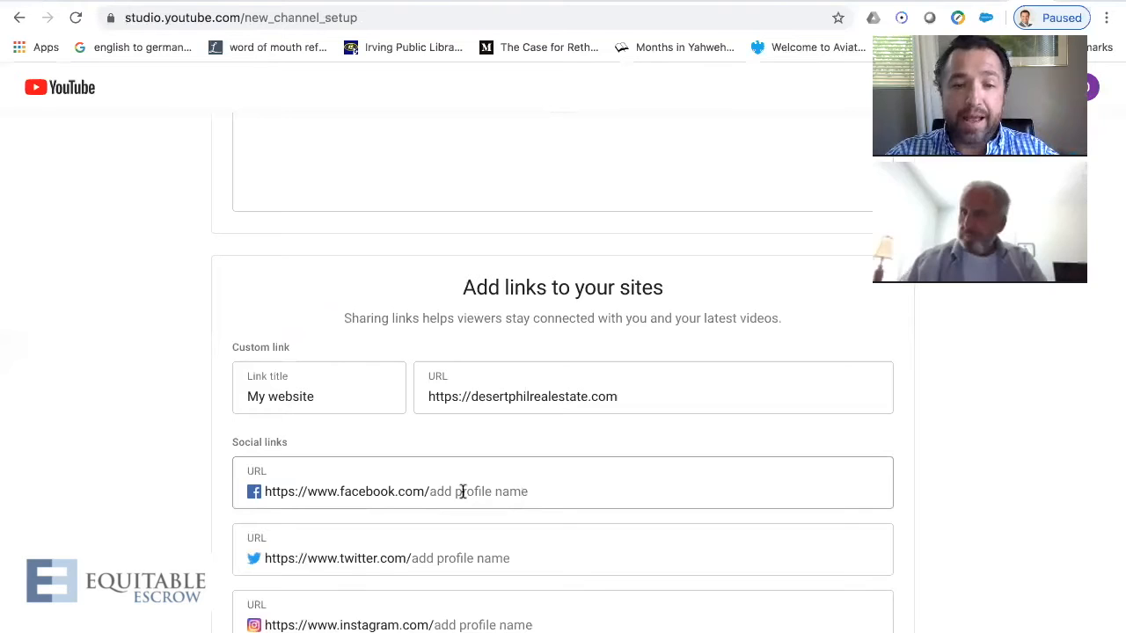
scroll(517, 543, down, 2)
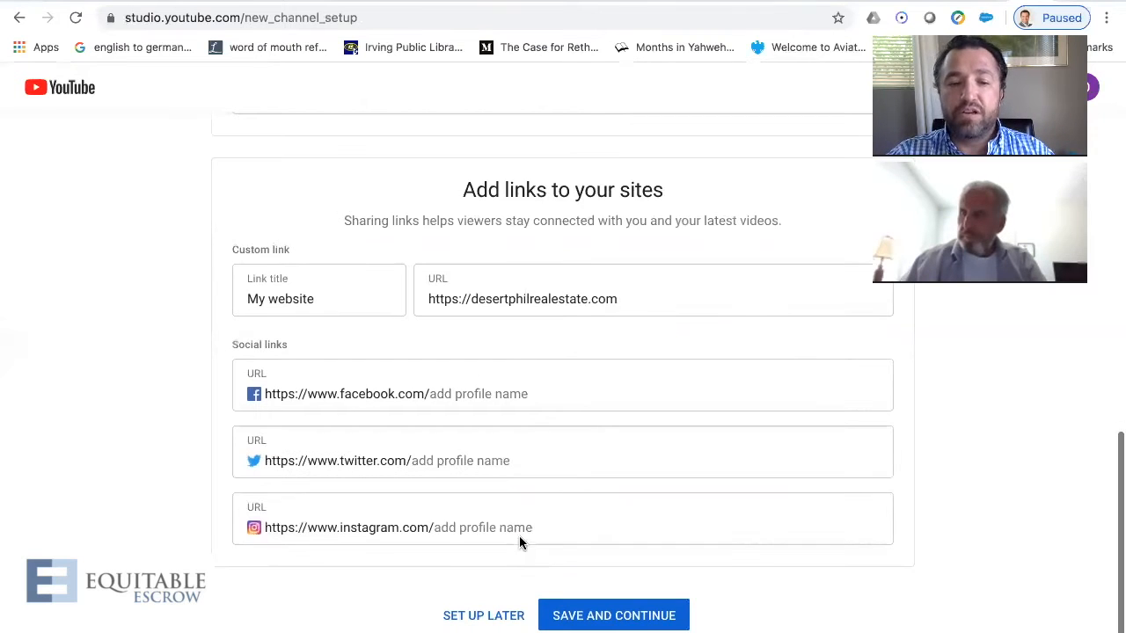
Step: Save and continue the channel setup, then dismiss the 'Organize your channel page' tip
click(616, 610)
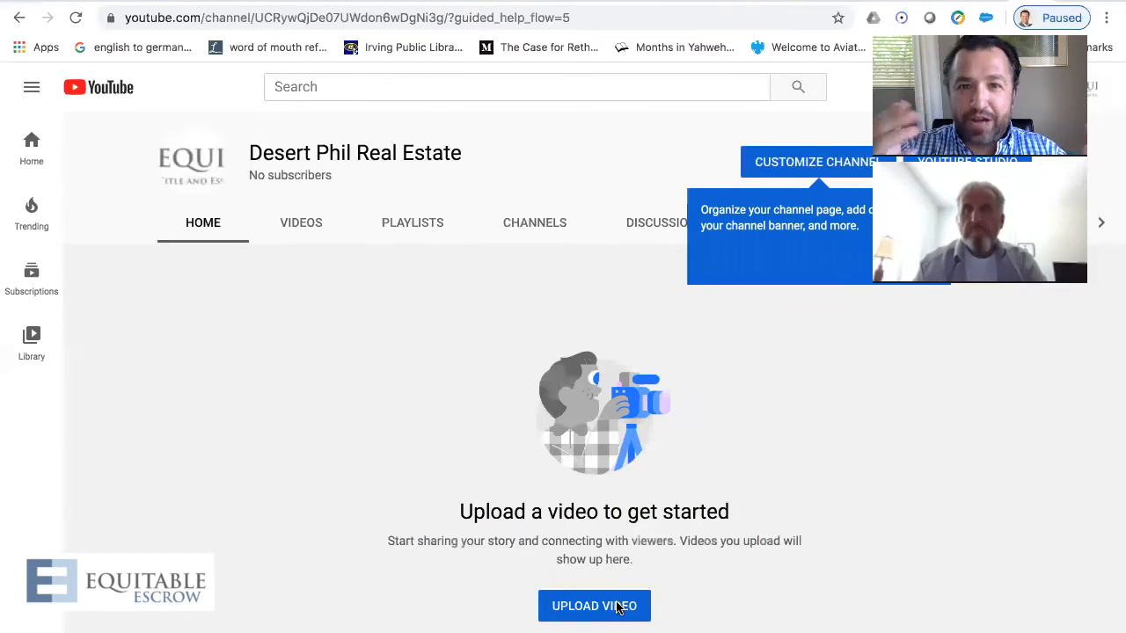
mouse_move(192, 166)
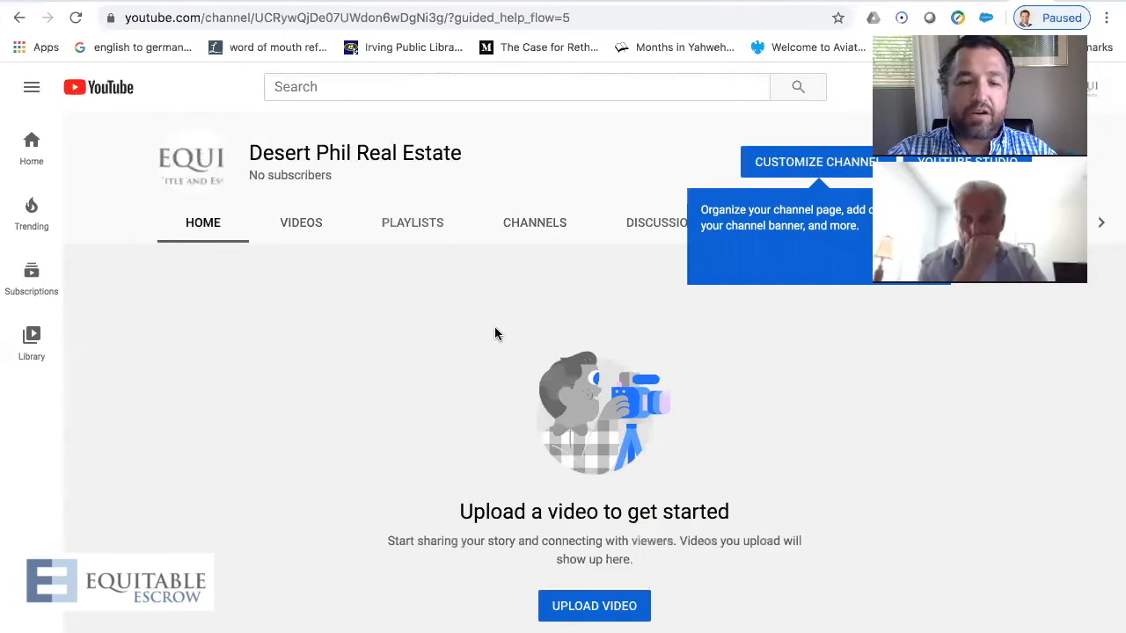
click(919, 260)
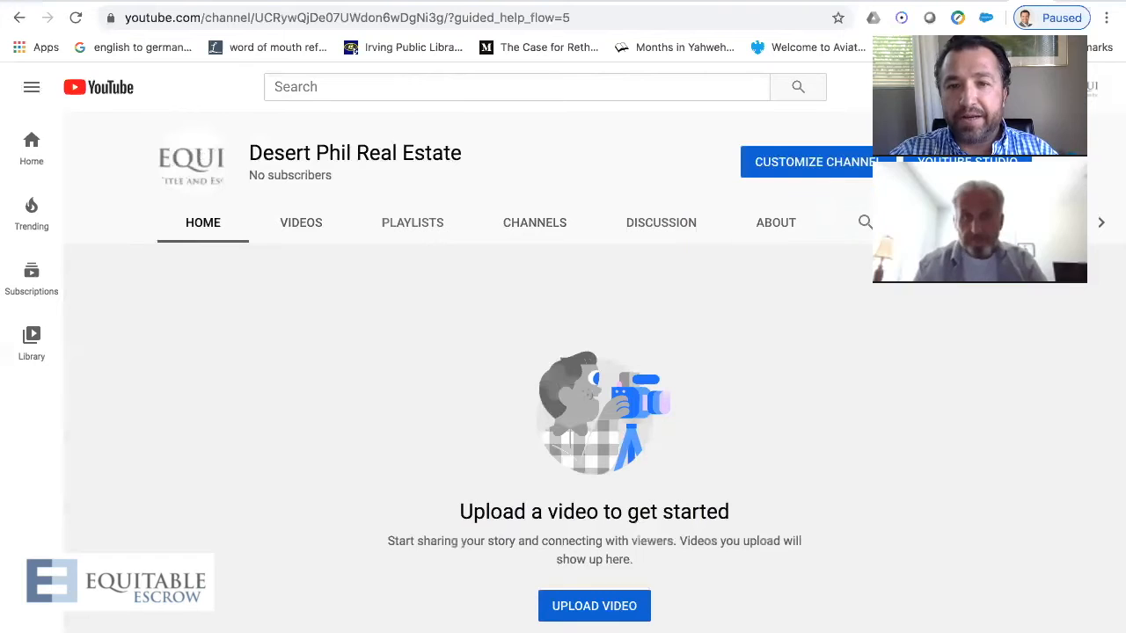
scroll(758, 364, down, 1)
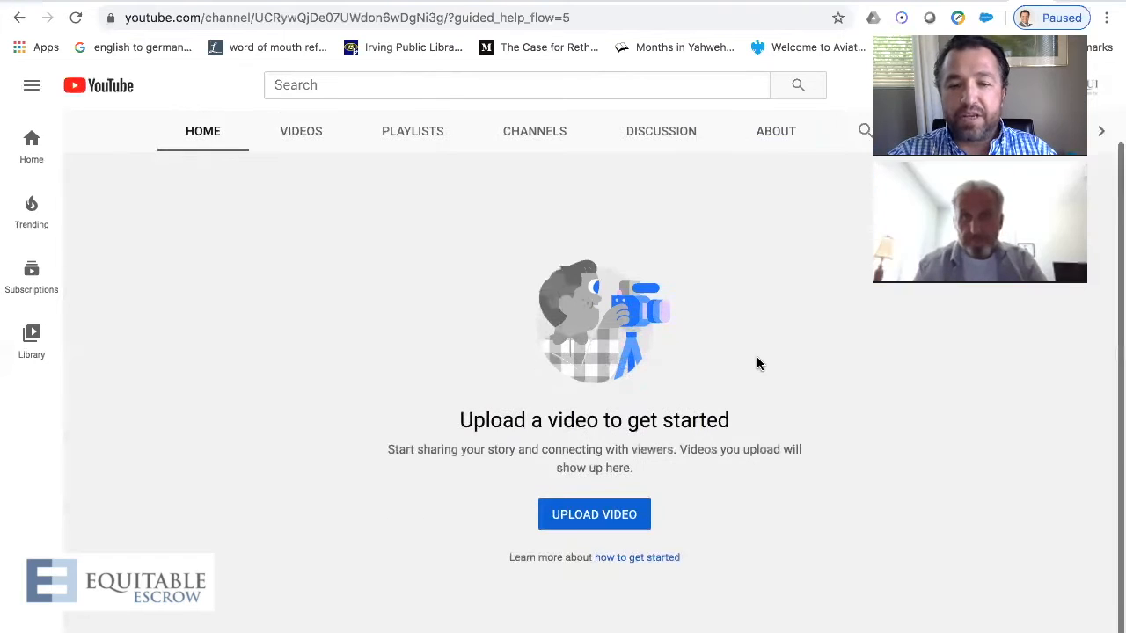
click(601, 523)
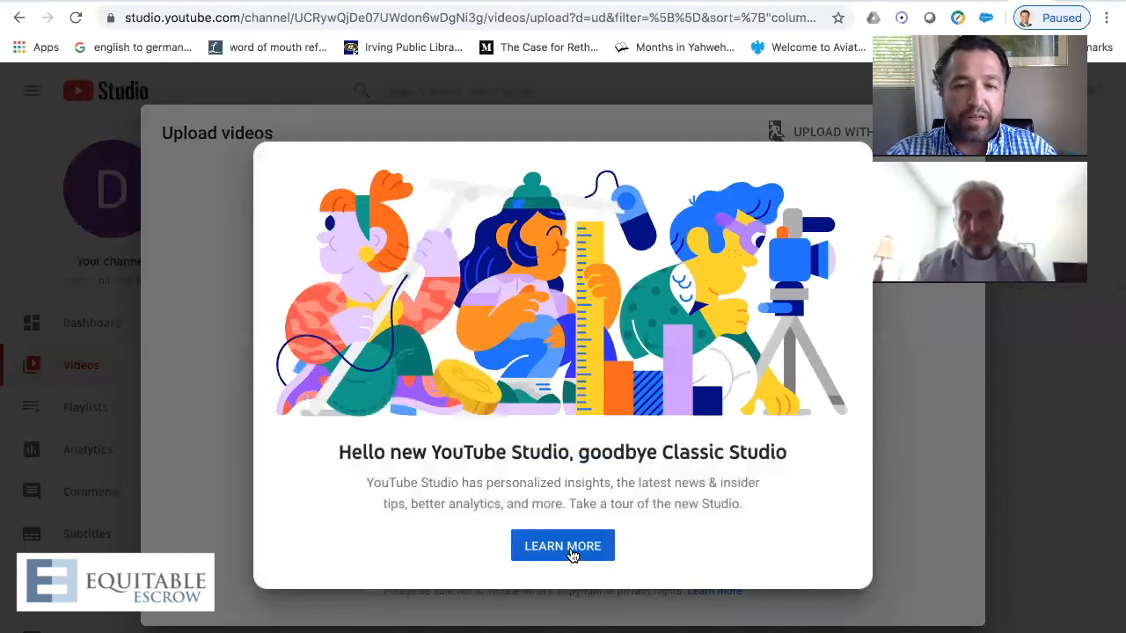
click(911, 481)
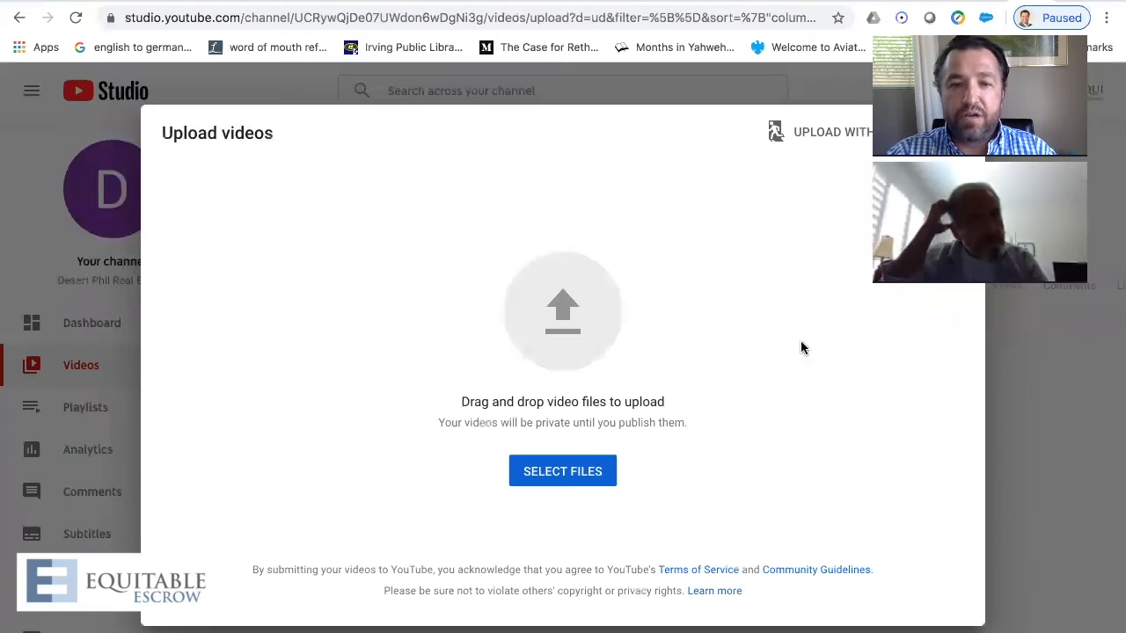
click(563, 472)
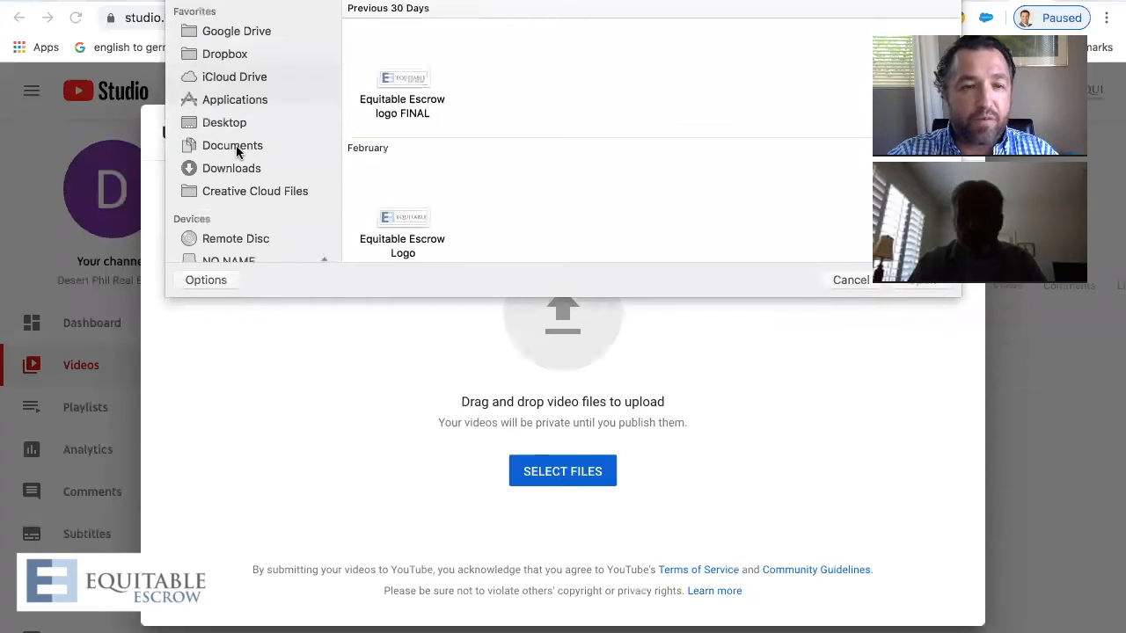
scroll(236, 150, down, 3)
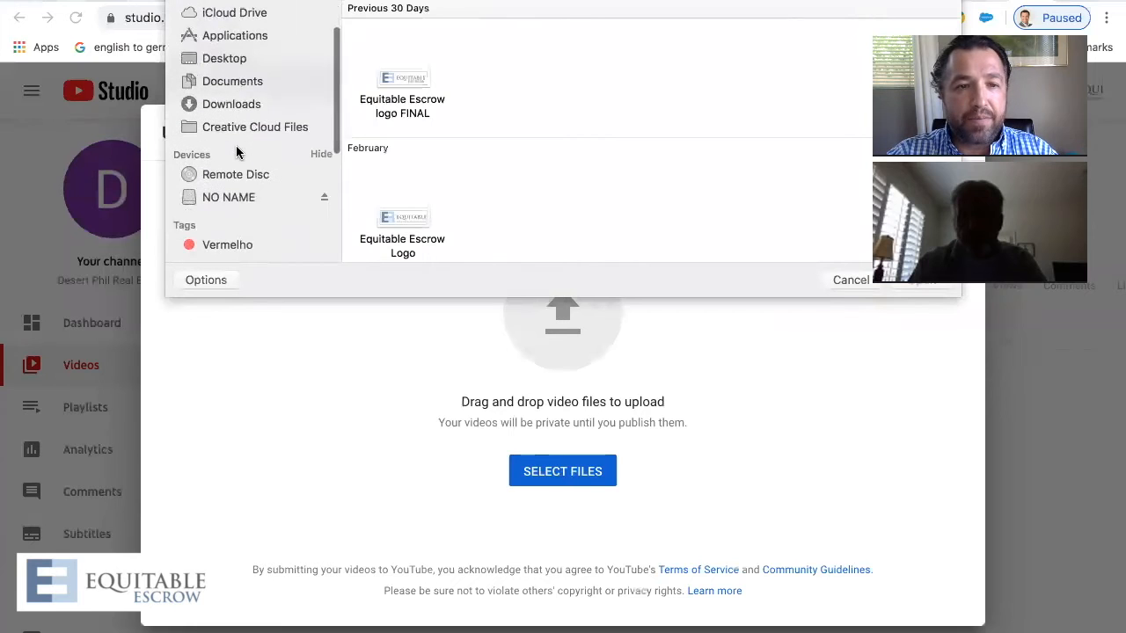
scroll(234, 167, up, 2)
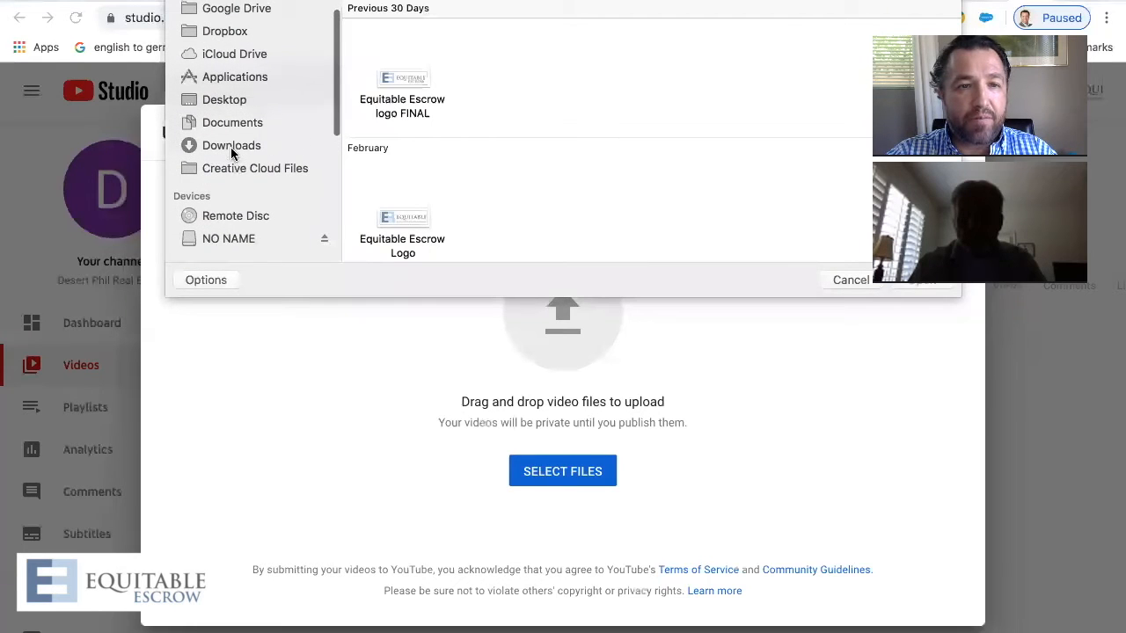
click(232, 147)
double_click(397, 80)
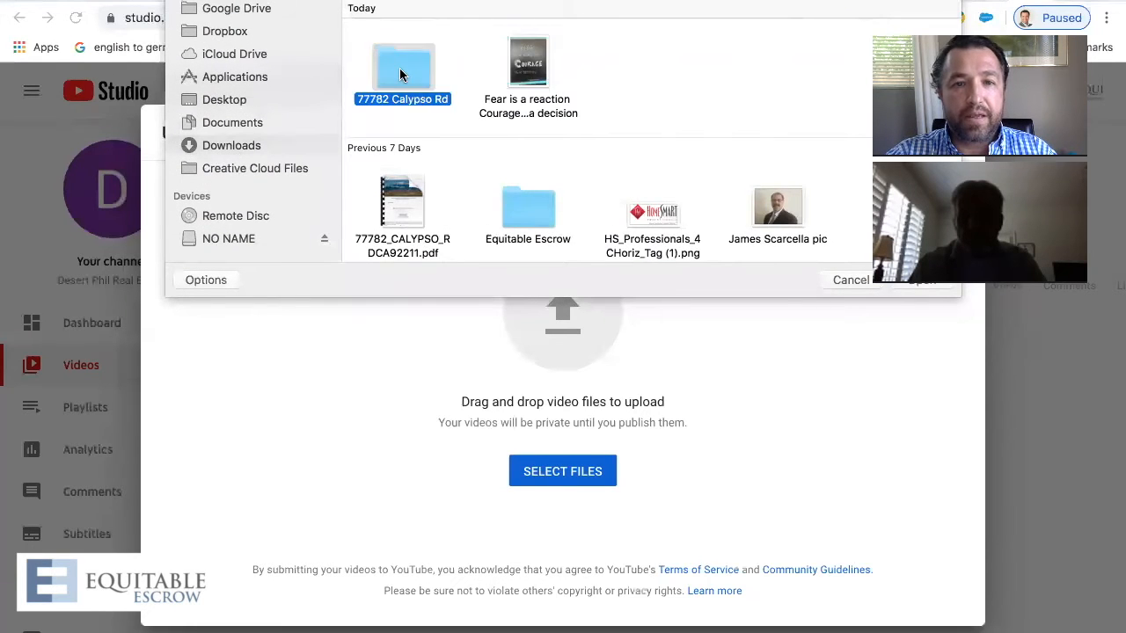
click(400, 33)
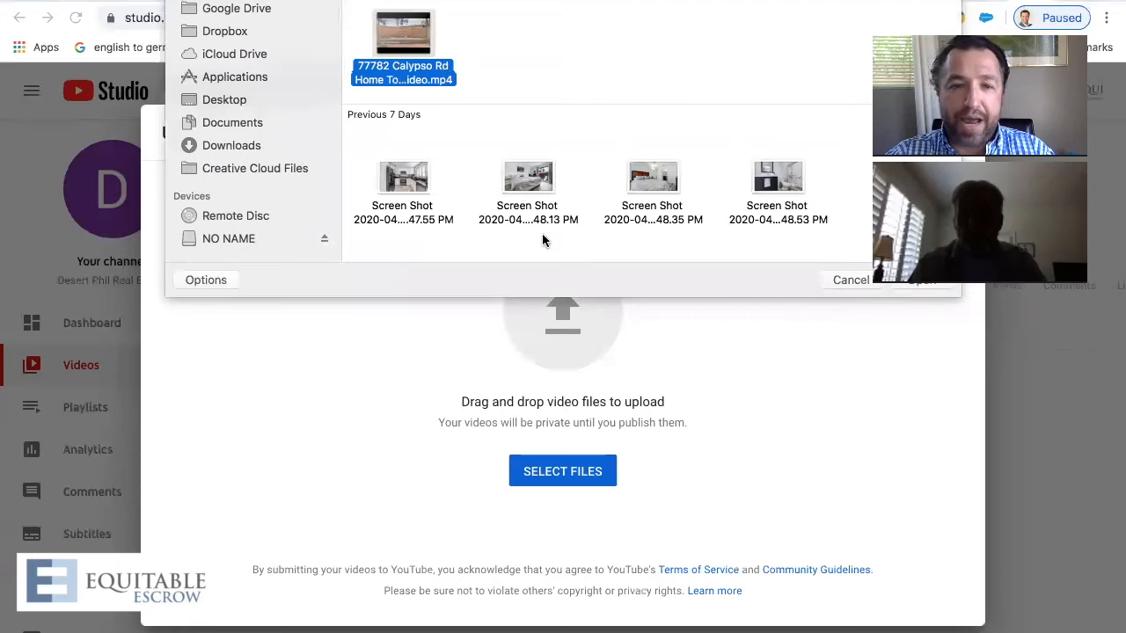
click(928, 285)
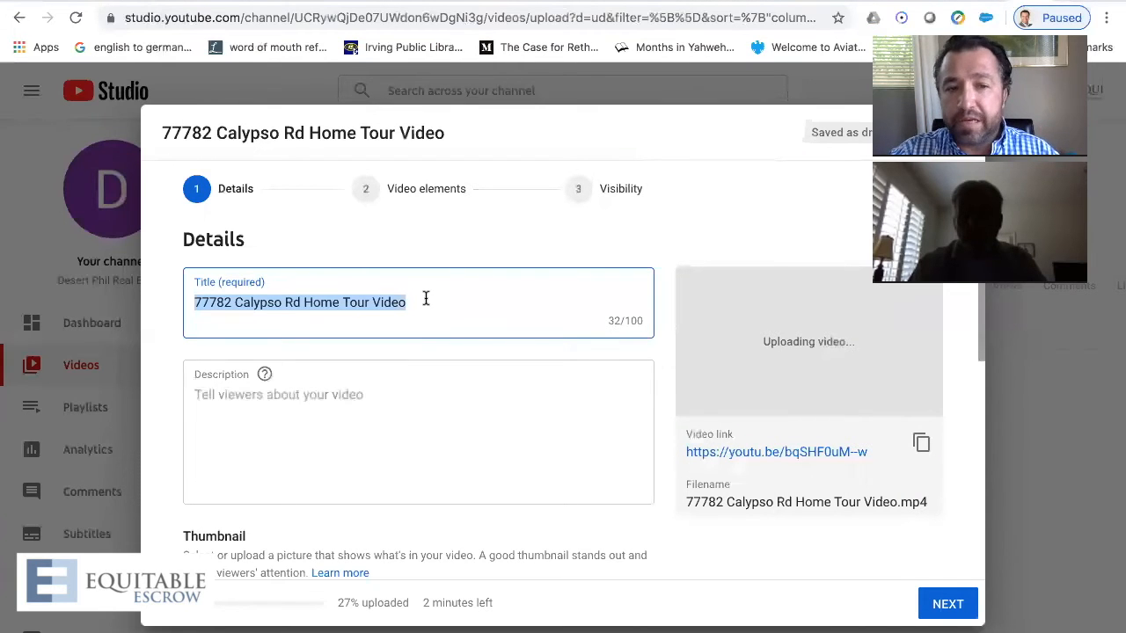
Step: Append ' | Desert Phil Real Estate' to the video title
click(425, 299)
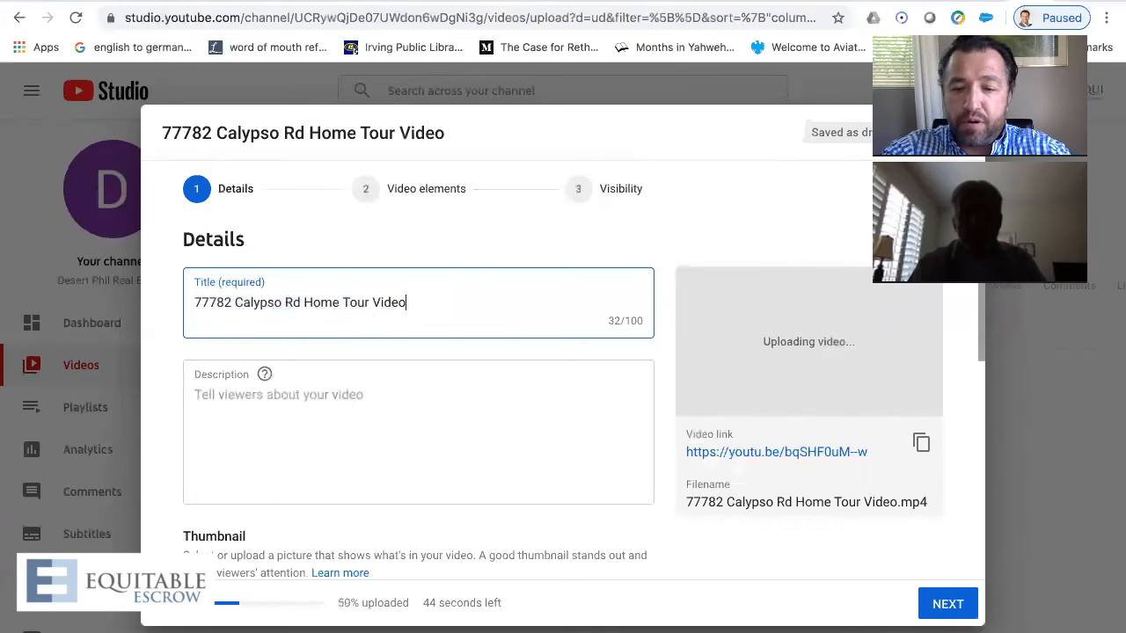
text(|)
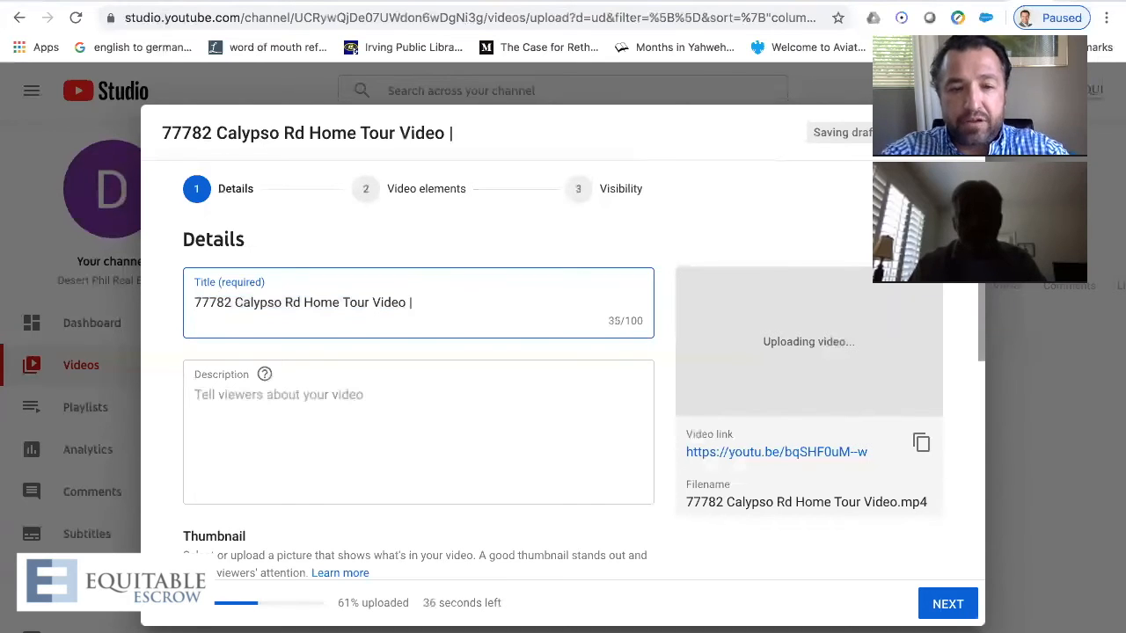
text(Desert)
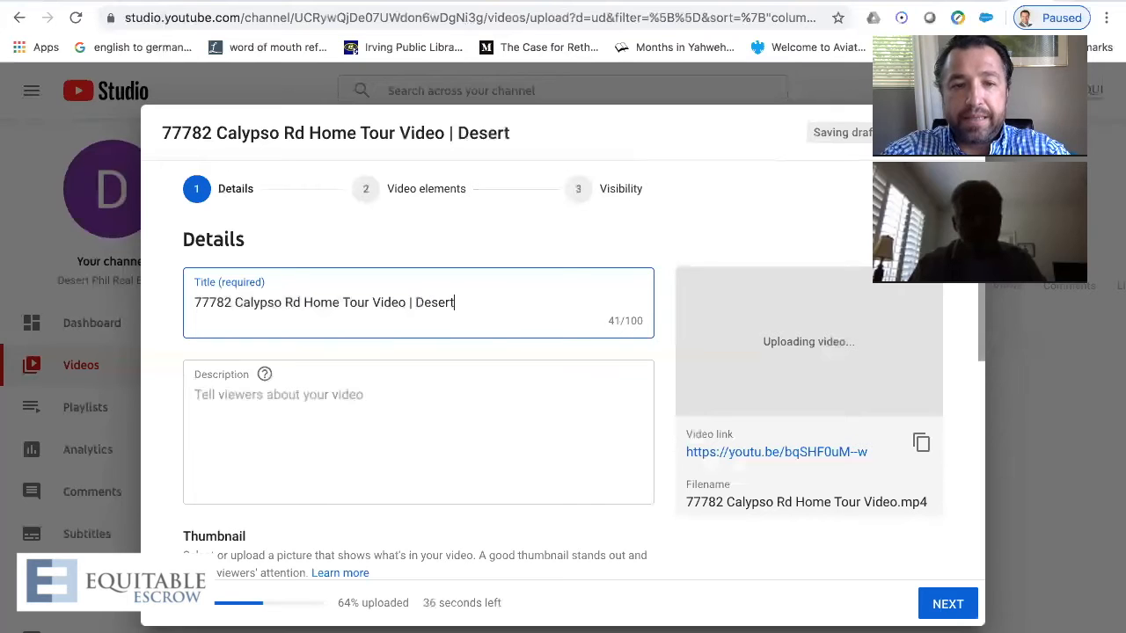
text( Phi)
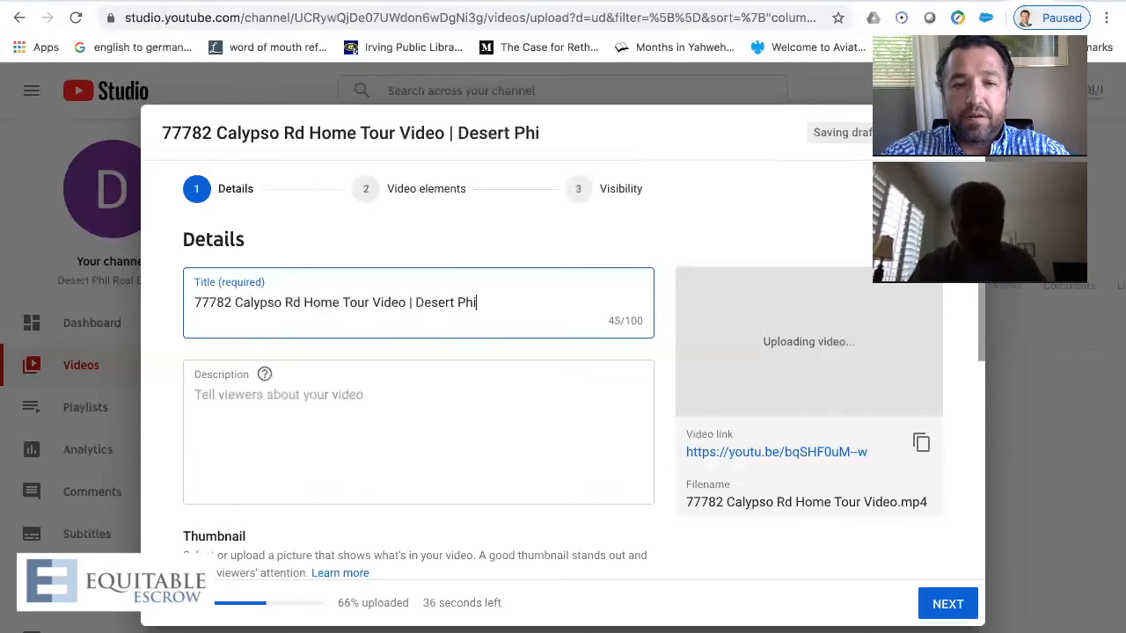
text(l Real Estate)
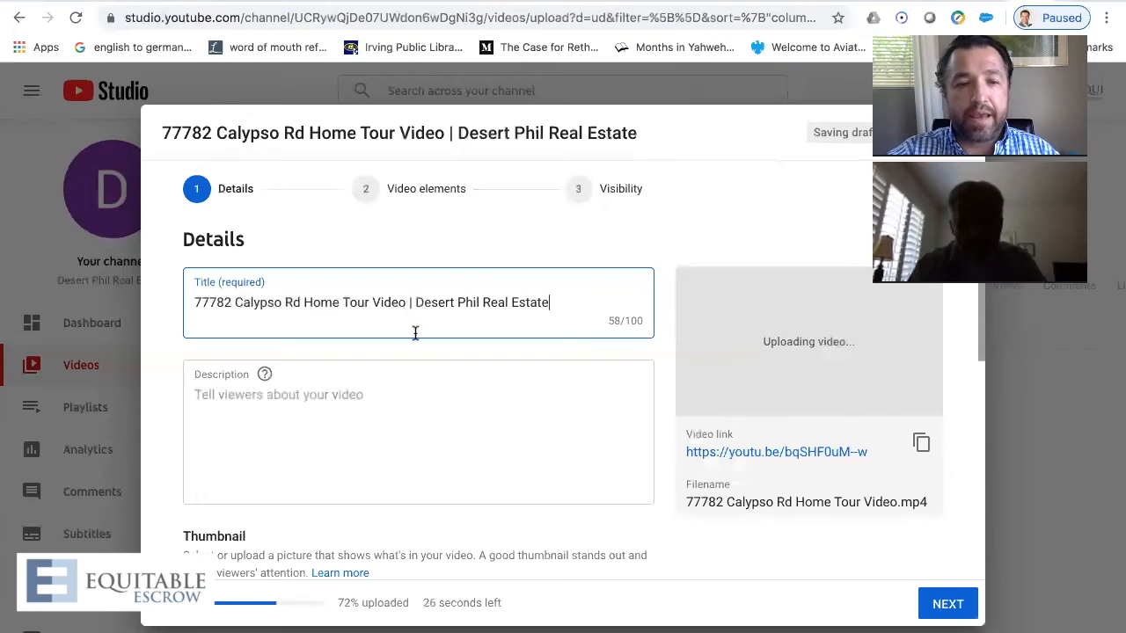
click(206, 399)
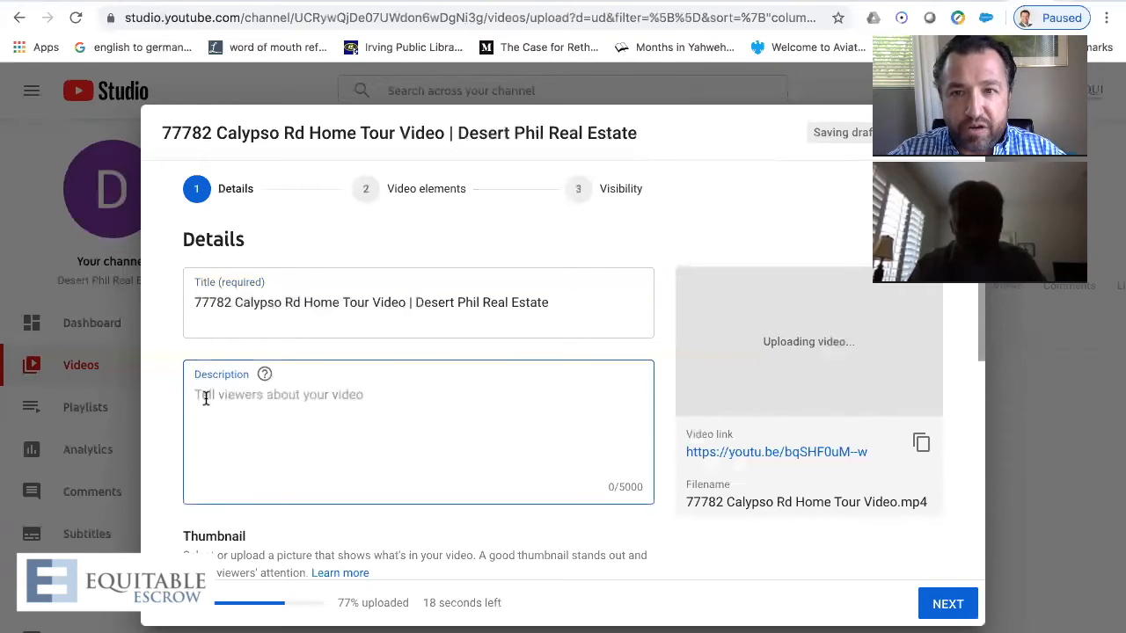
Step: Copy the listing write-up from Microsoft Word and paste it into the video description
key(super+Tab)
key(super+Tab)
key(super+Tab)
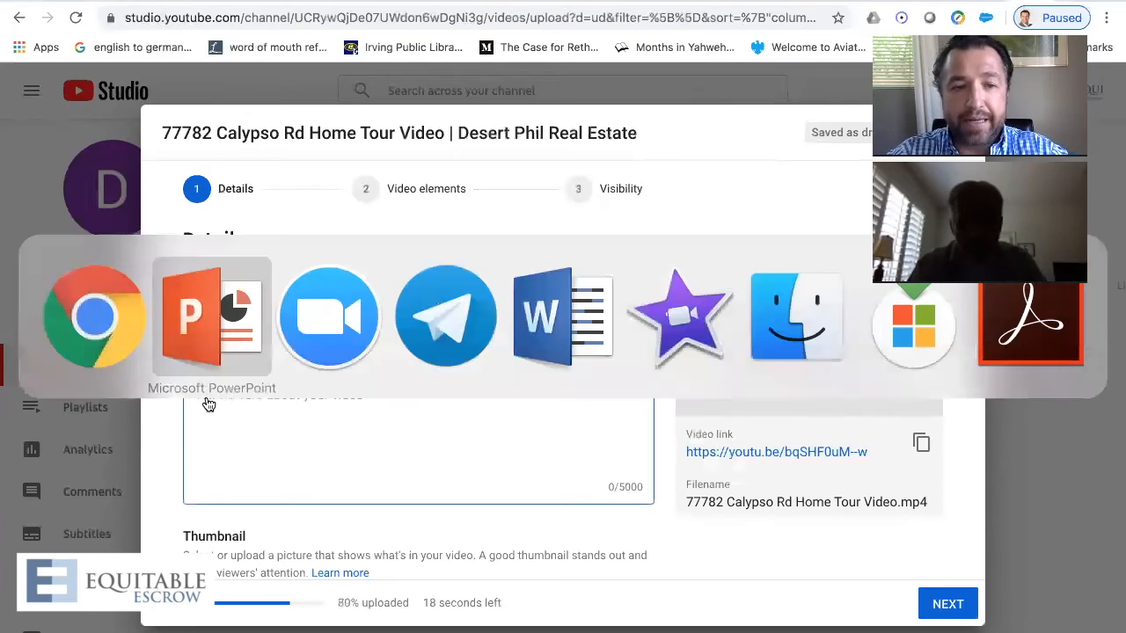
key(super+Tab)
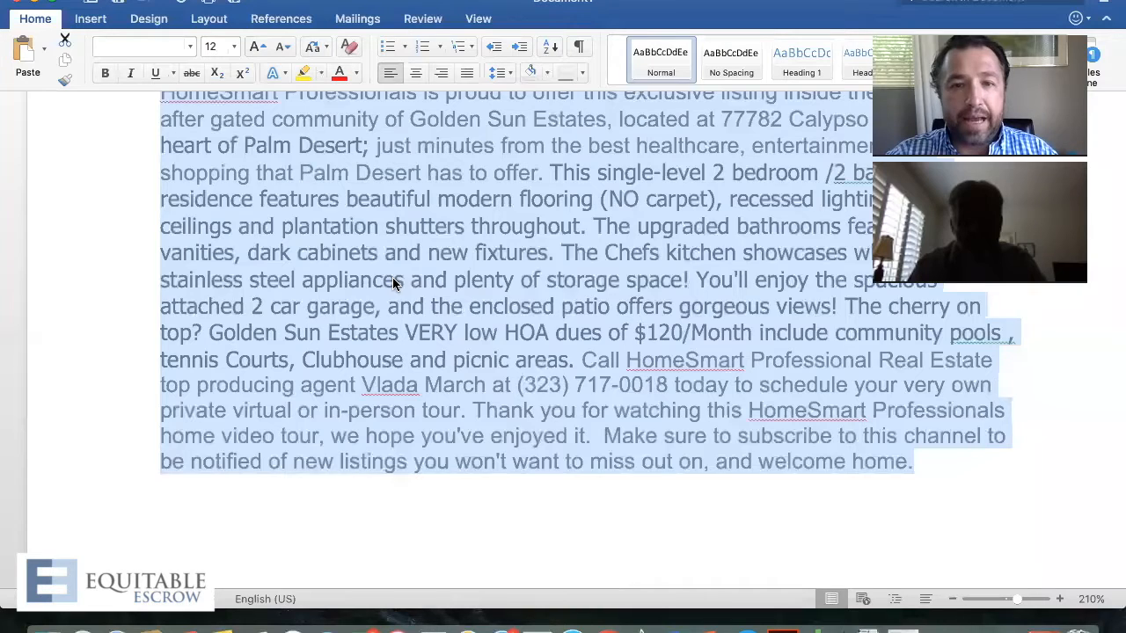
scroll(393, 282, up, 3)
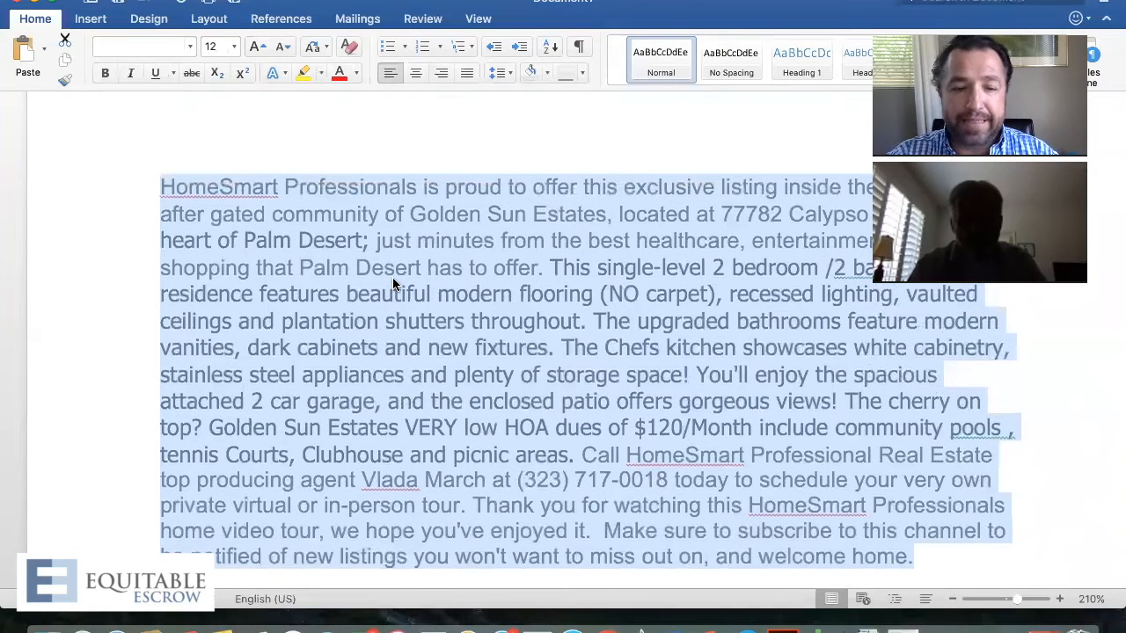
key(super+Tab)
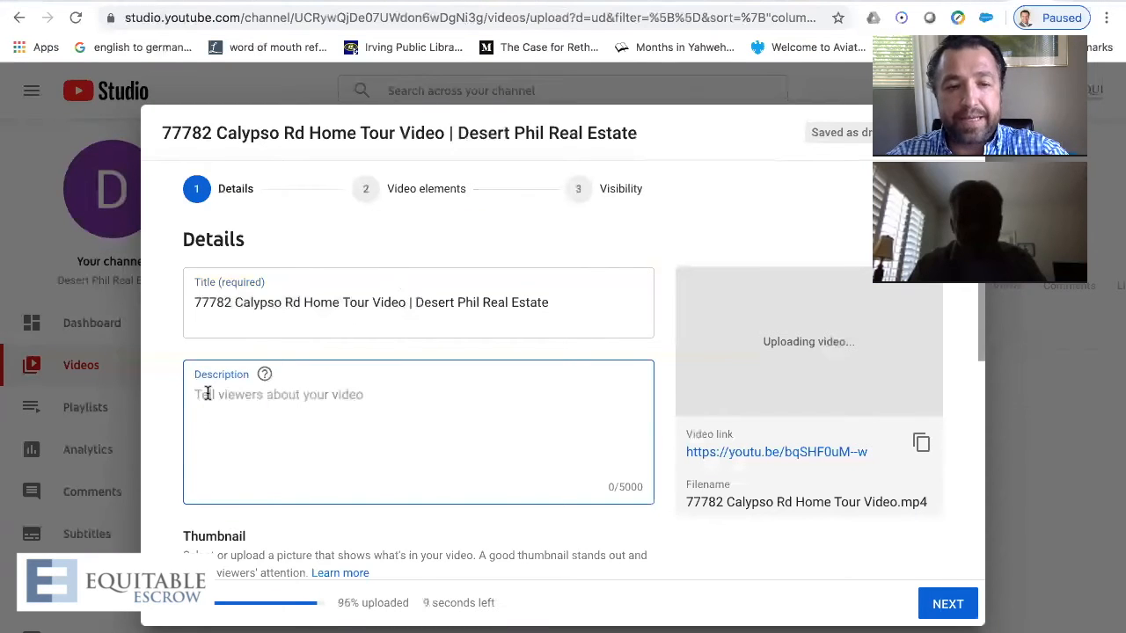
key(super+v)
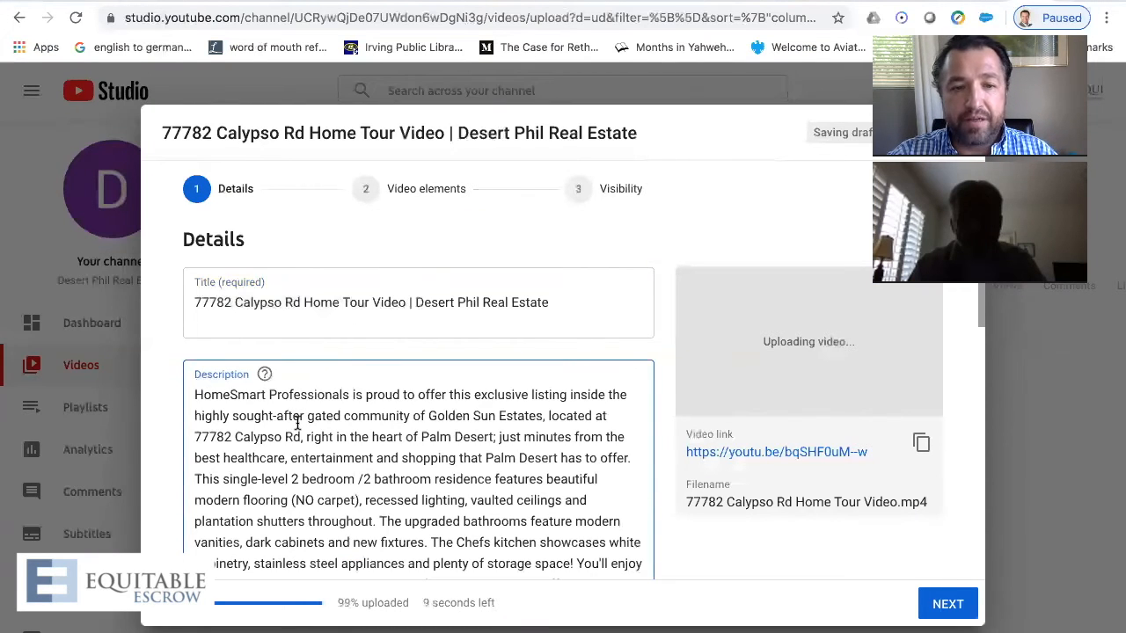
Step: Start new paragraphs at 'This single-level' and 'Call HomeSmart' in the description
scroll(297, 424, down, 3)
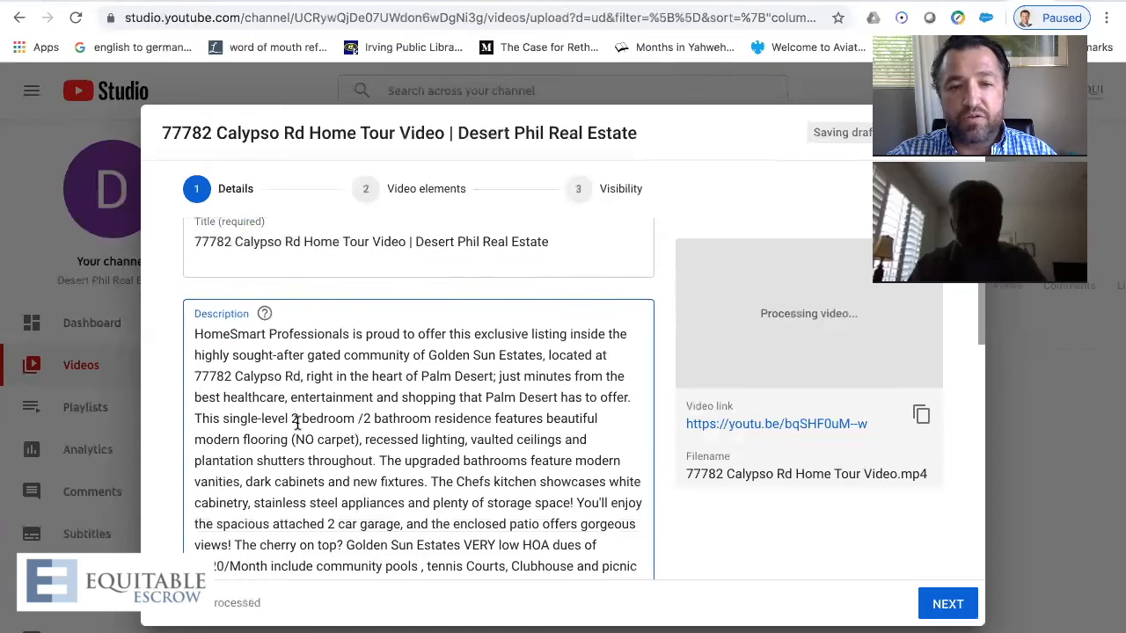
scroll(297, 424, down, 2)
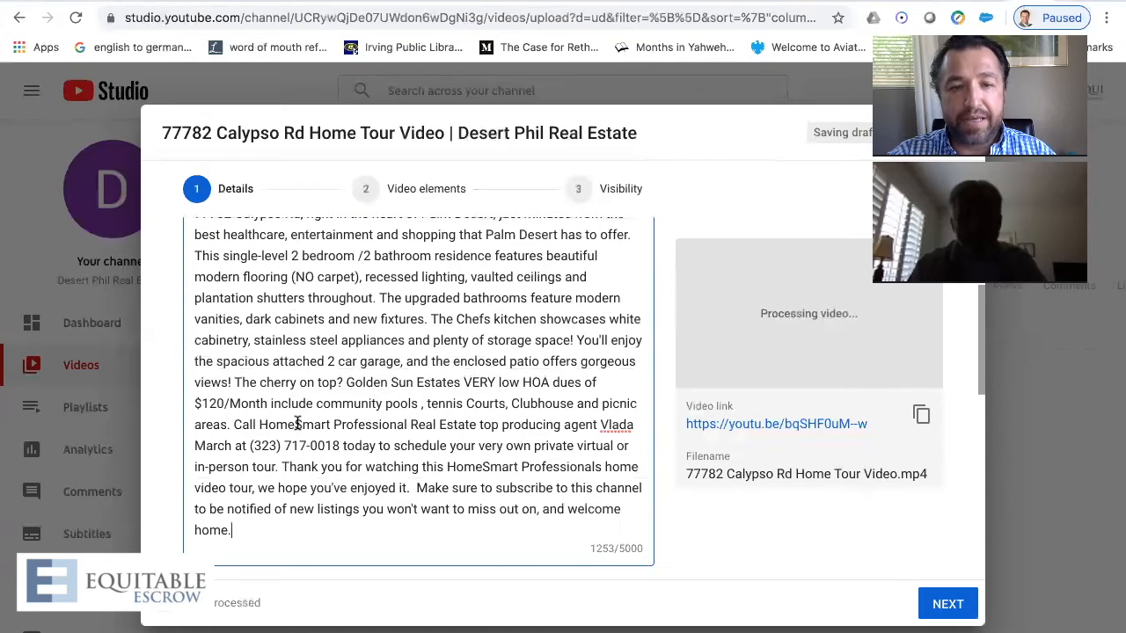
scroll(297, 424, up, 5)
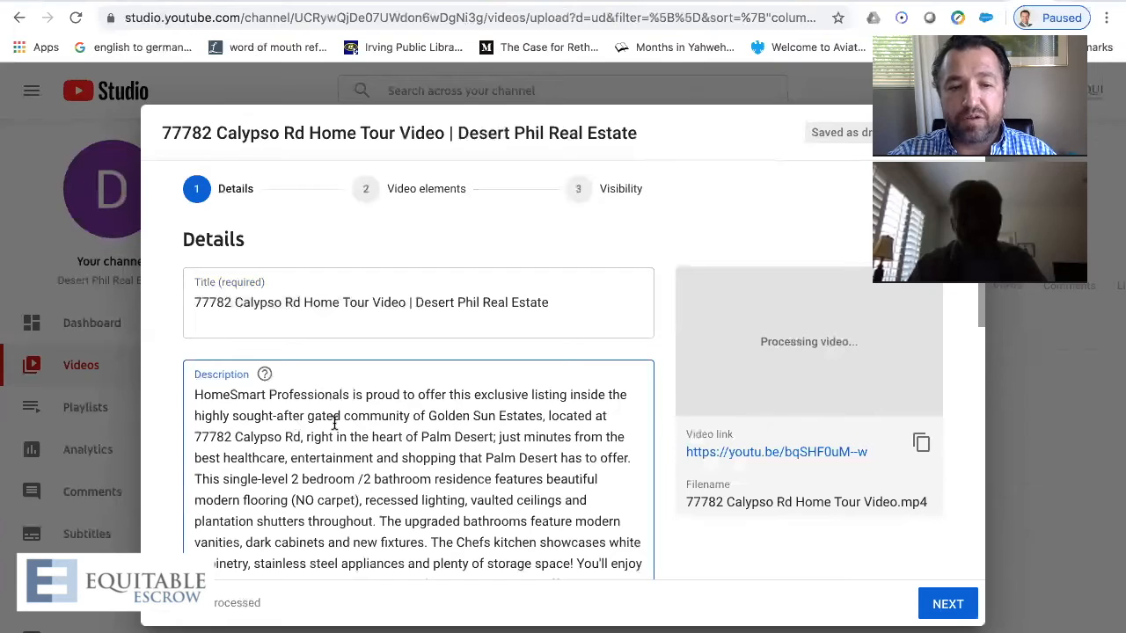
scroll(334, 425, down, 1)
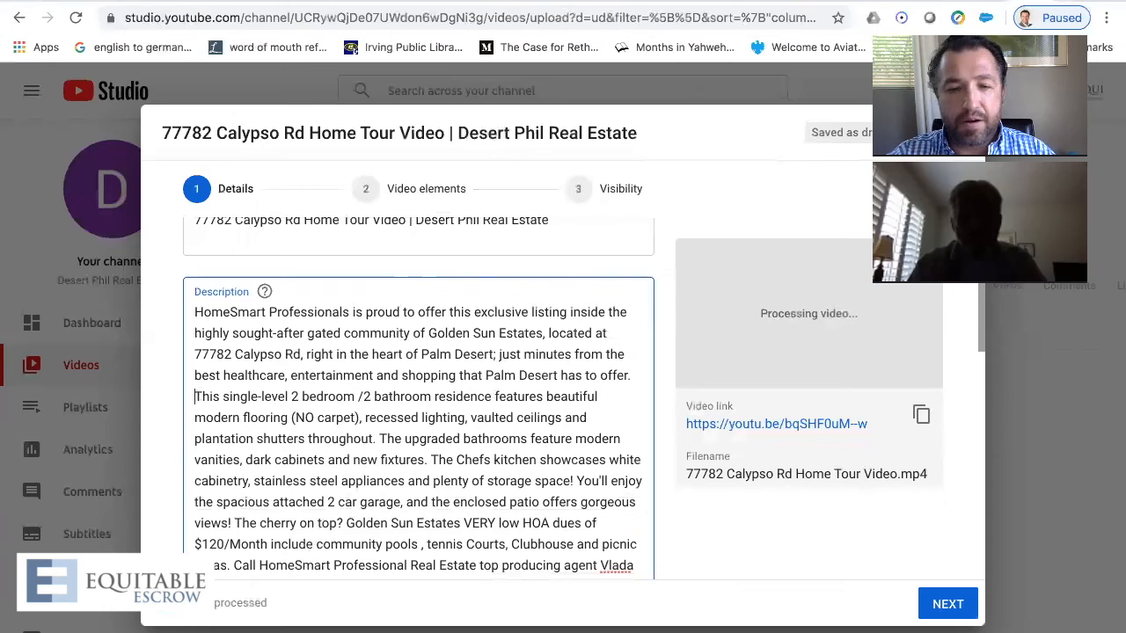
click(195, 396)
key(Return)
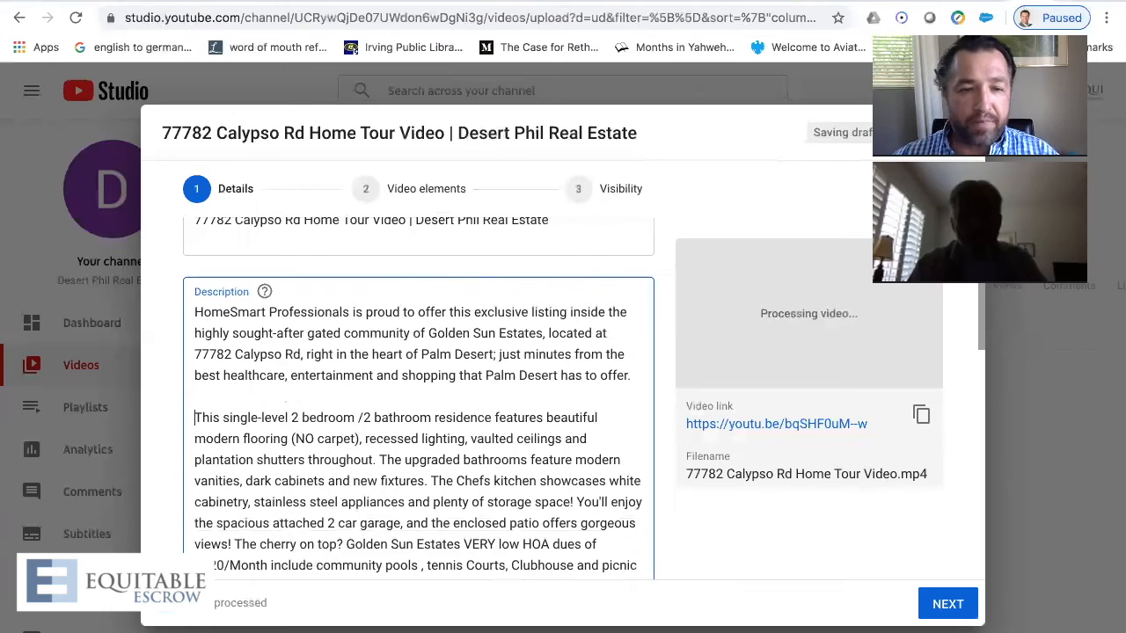
scroll(299, 387, down, 5)
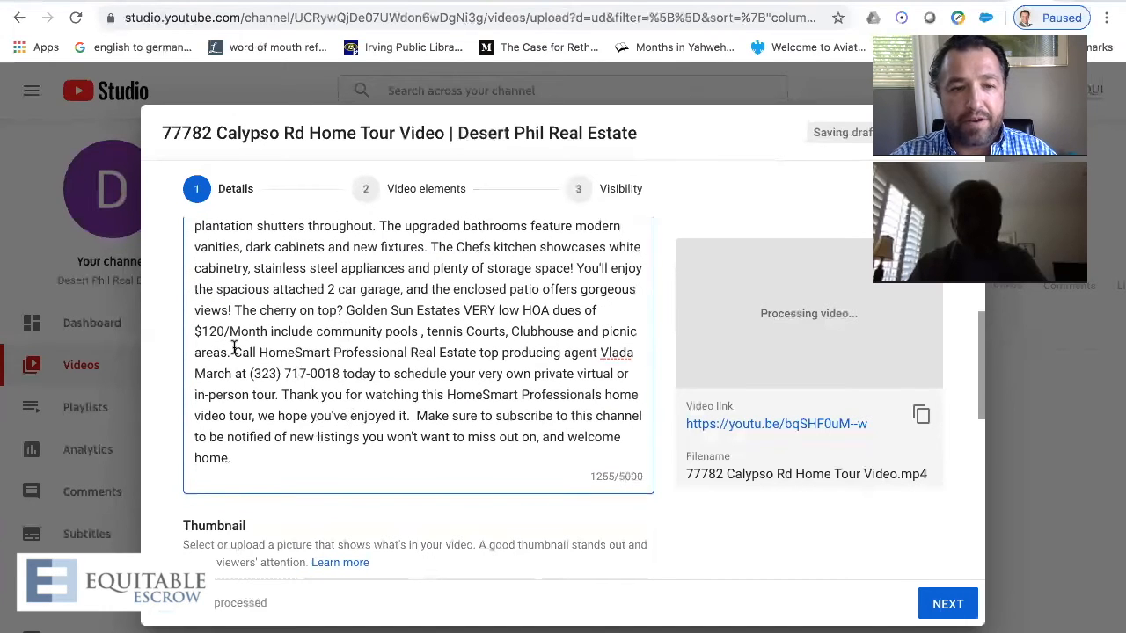
click(232, 353)
key(Return)
key(Return)
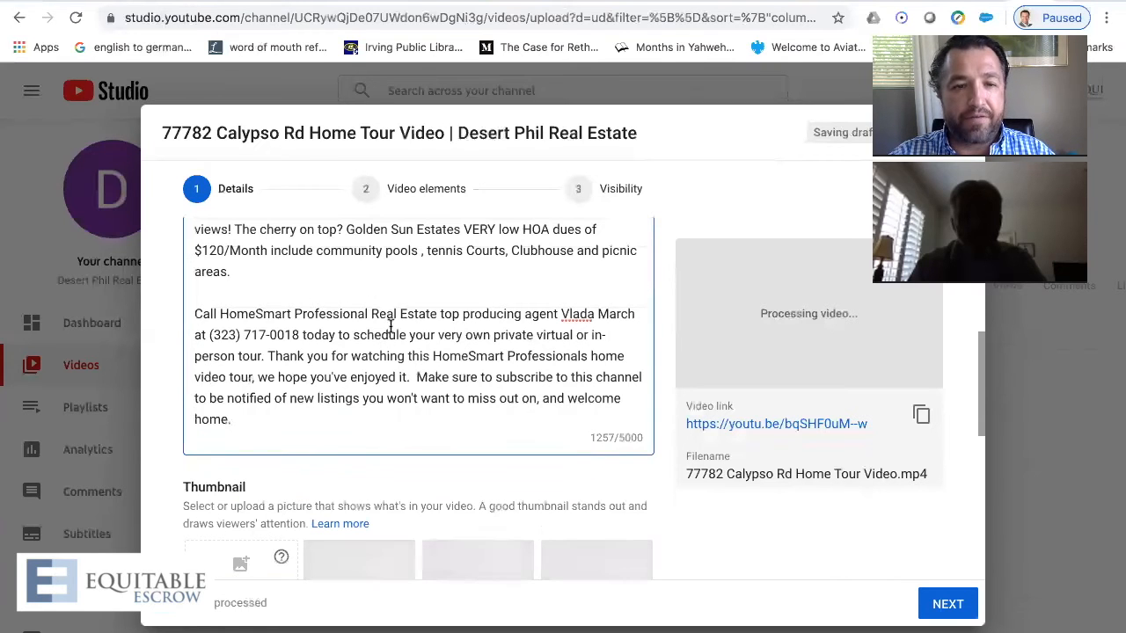
Step: Replace the agent's name in the description with 'Desert Phil'
drag(562, 315, 635, 317)
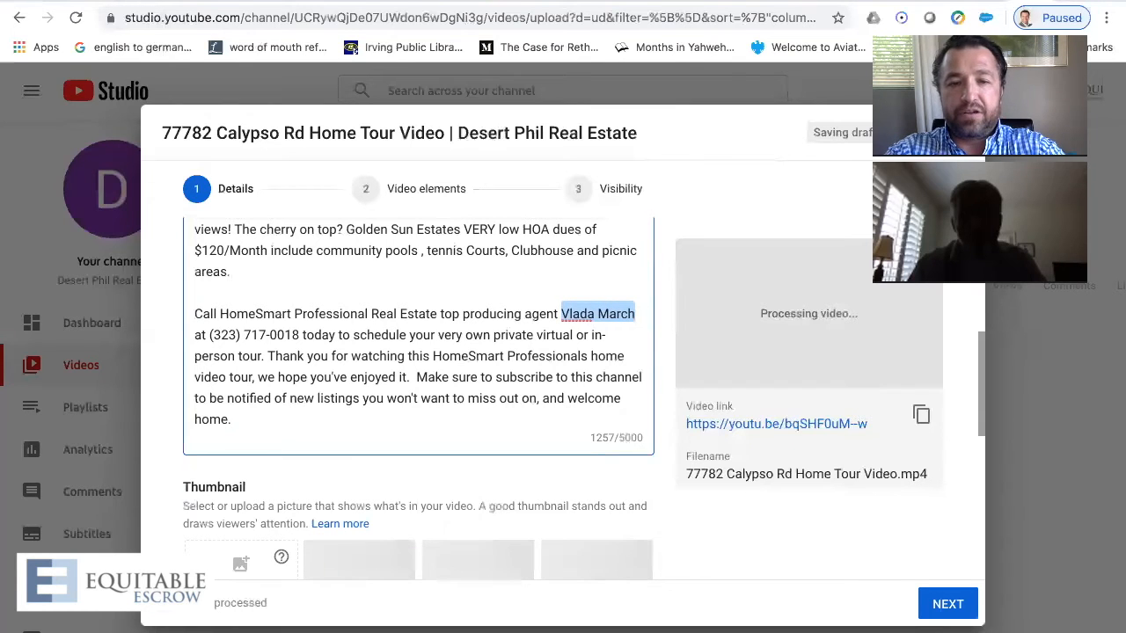
text(Desert P)
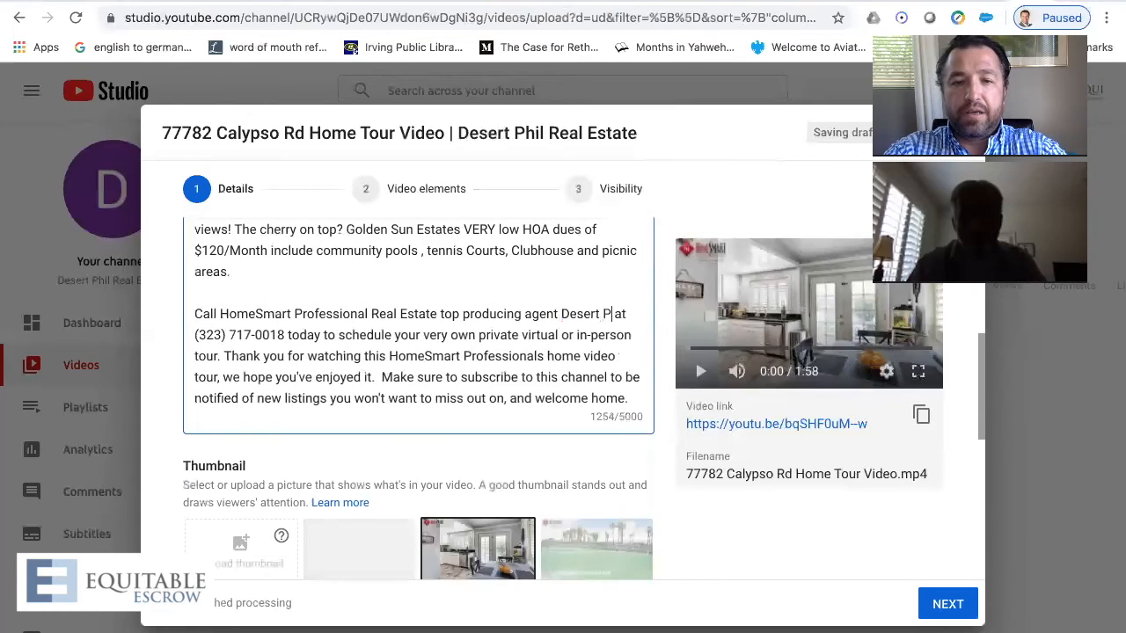
text(hil)
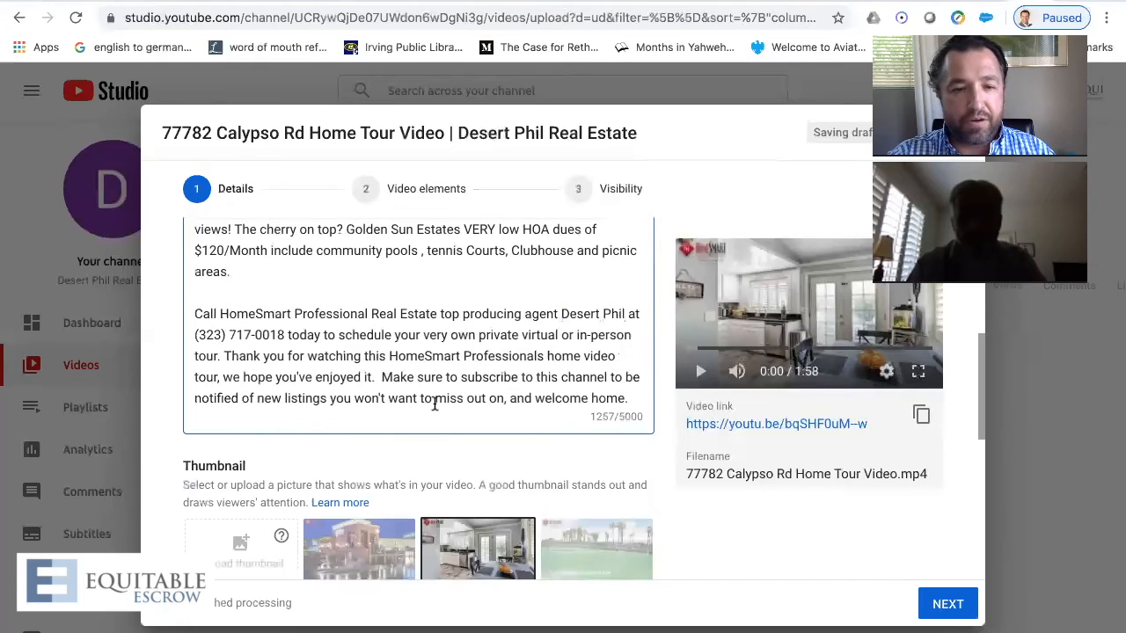
scroll(408, 447, down, 1)
Step: From the Thumbnail help box, open account verification to unlock custom thumbnails
scroll(408, 446, down, 1)
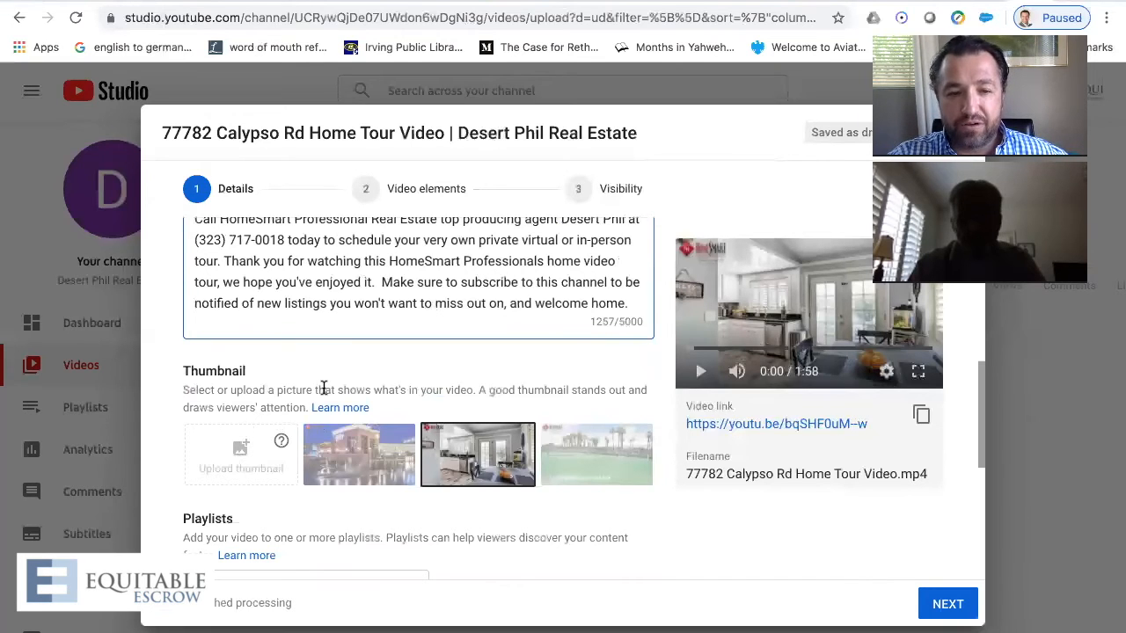
scroll(497, 448, down, 1)
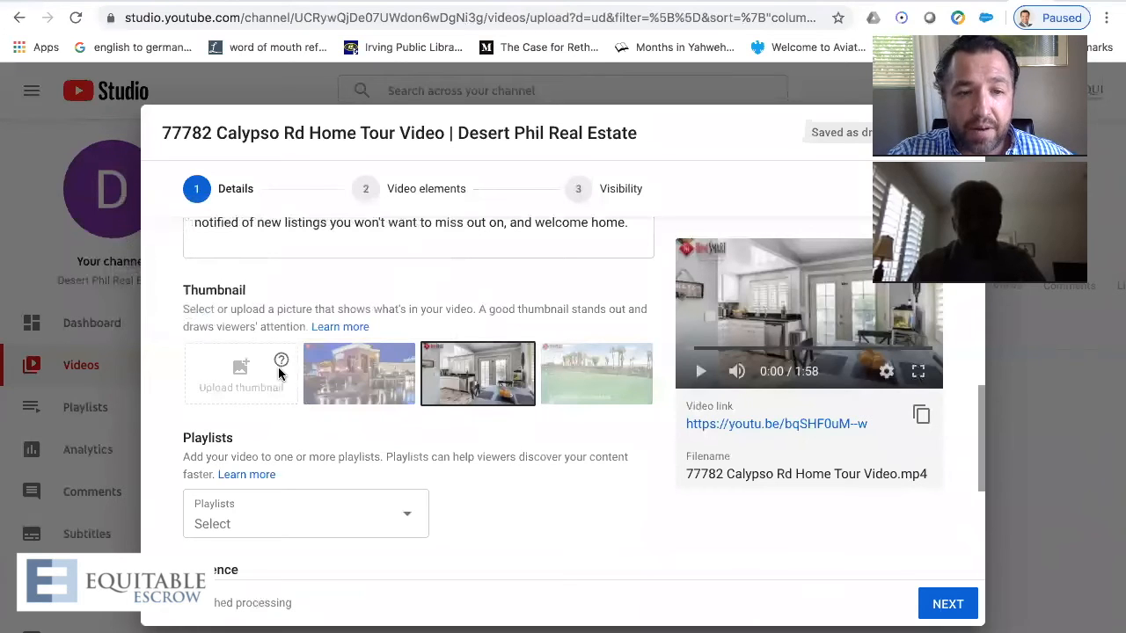
mouse_move(280, 364)
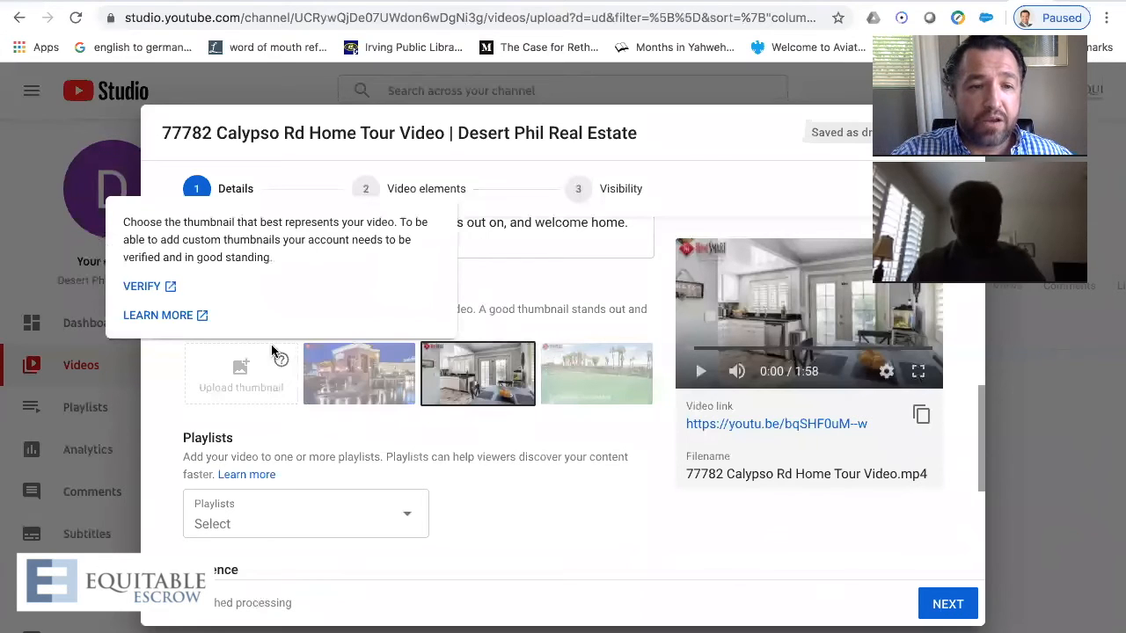
click(141, 289)
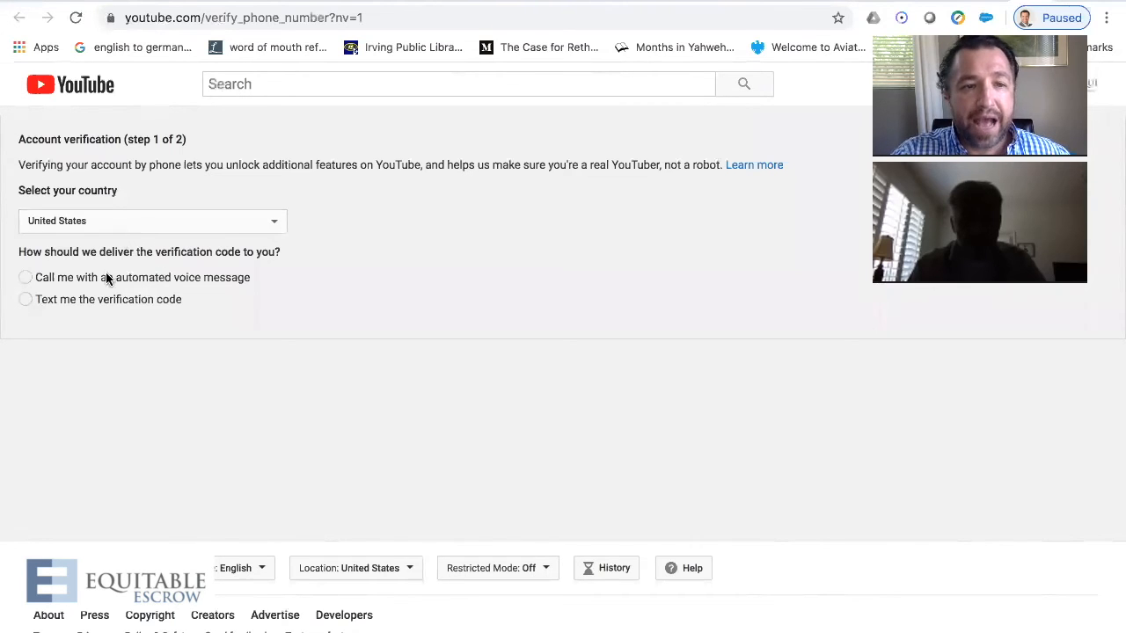
Step: Request the verification code by text message, entering and submitting the account's phone number
click(26, 300)
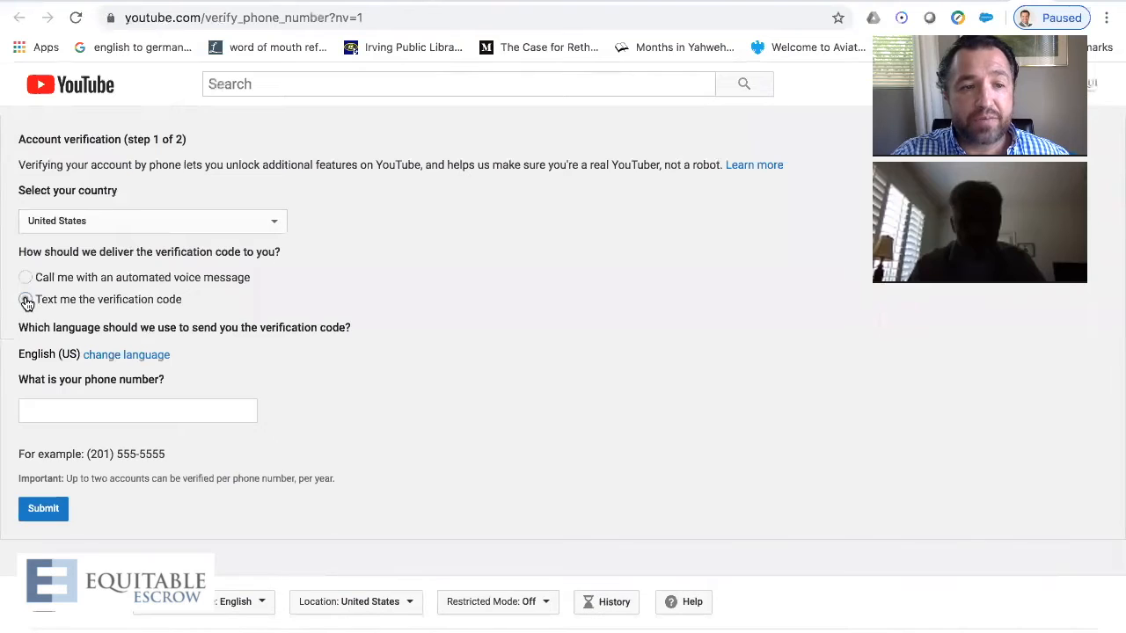
click(132, 407)
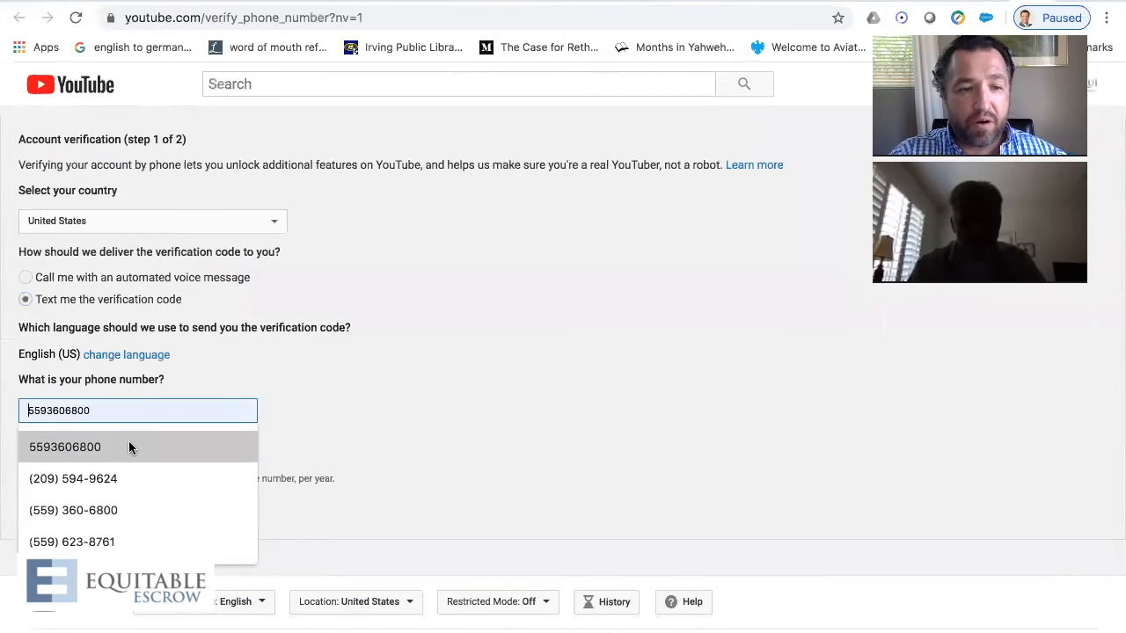
click(129, 442)
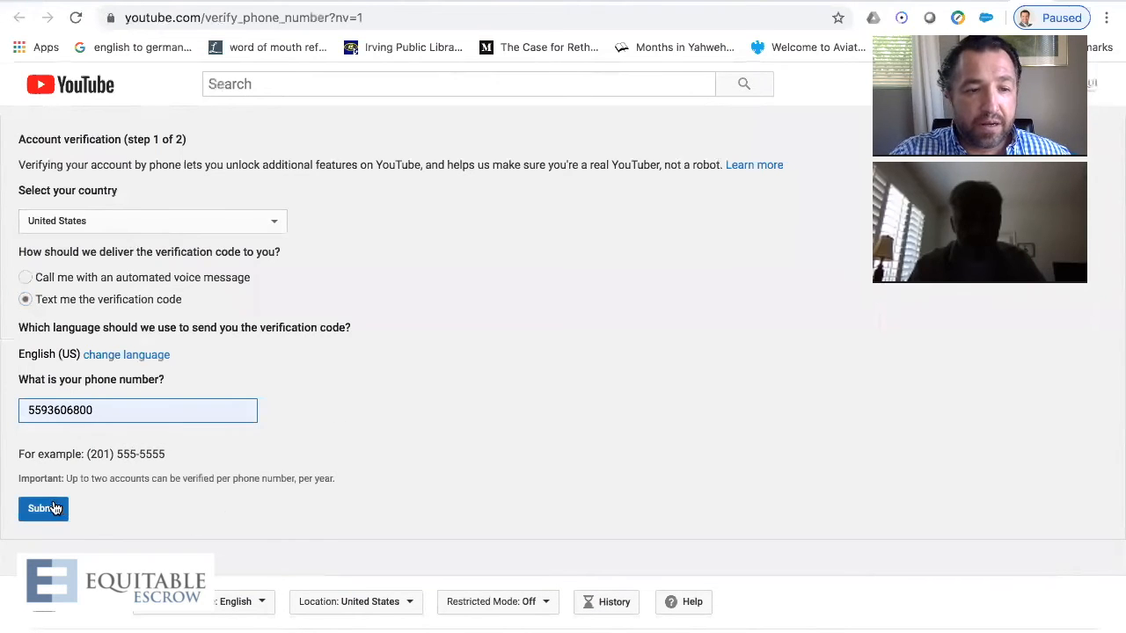
drag(93, 410, 17, 402)
text((55)
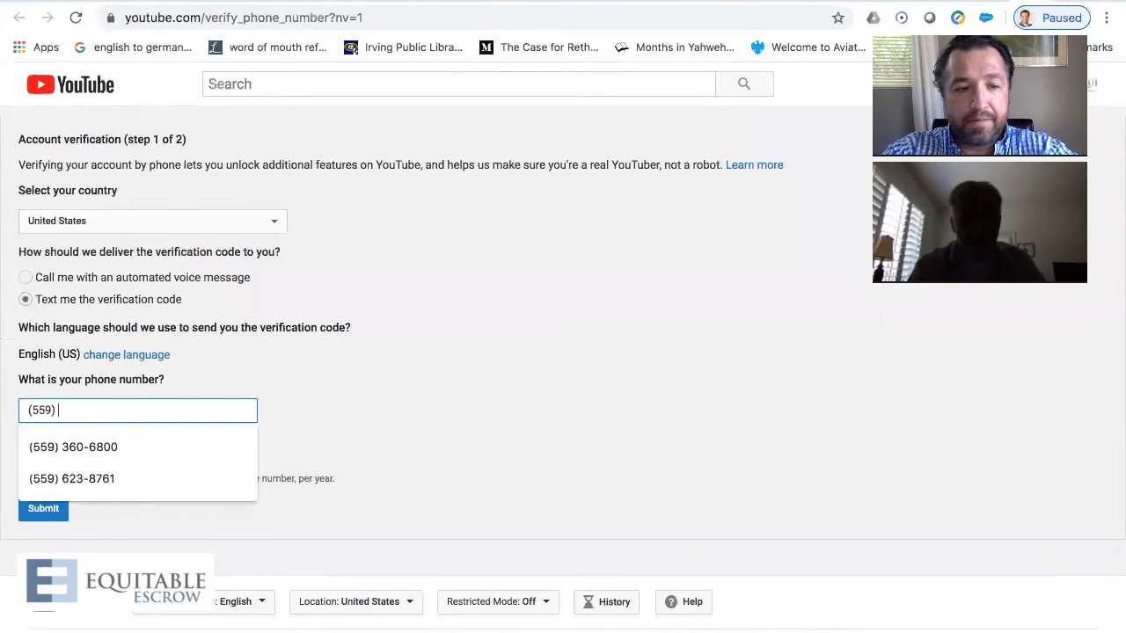
text(9))
click(35, 447)
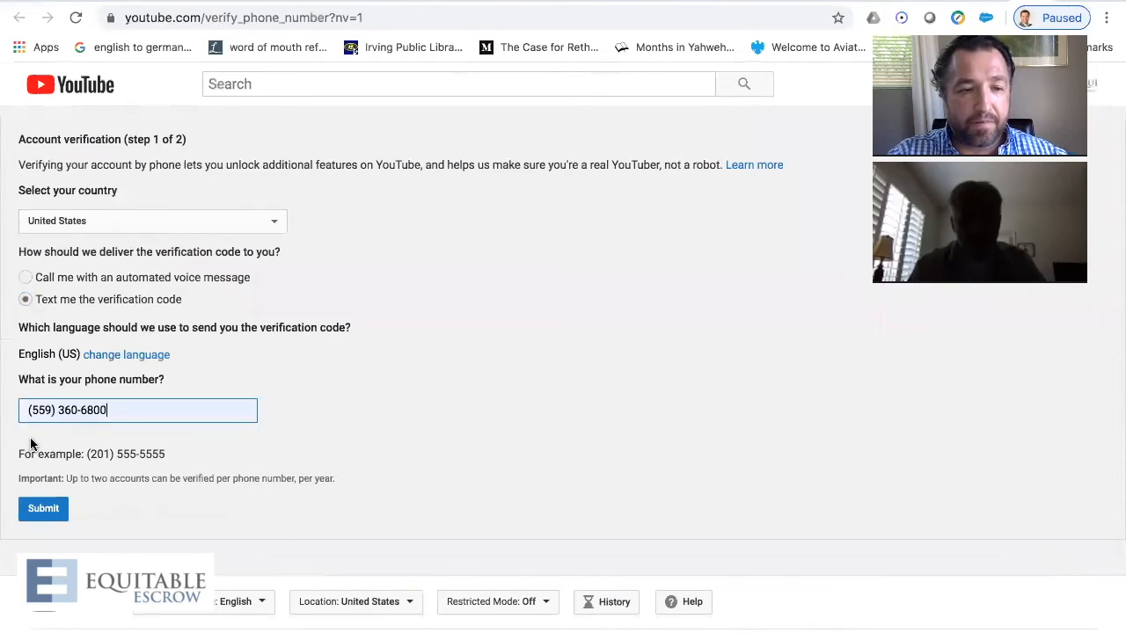
click(46, 511)
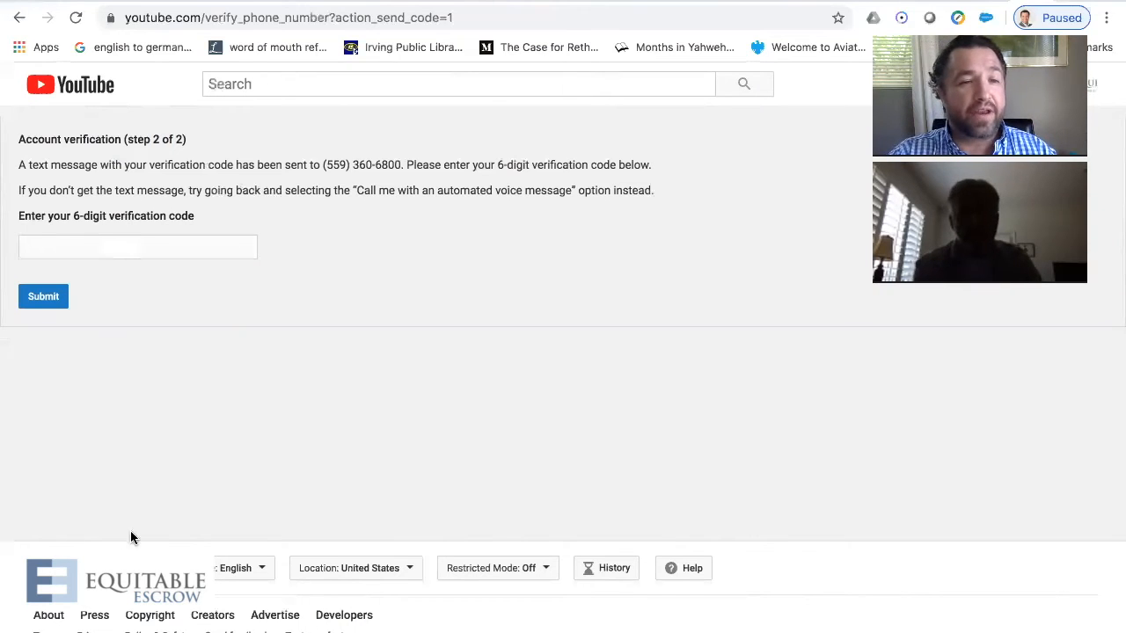
Step: Submit the six-digit texted code, continue past the confirmation, and return to YouTube Studio
click(63, 248)
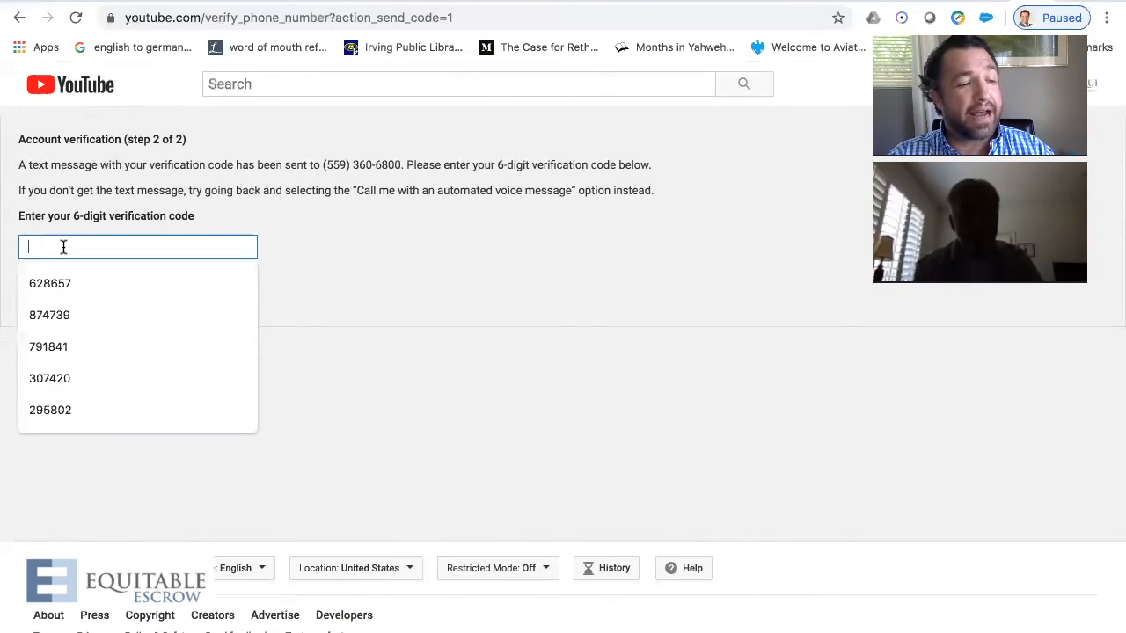
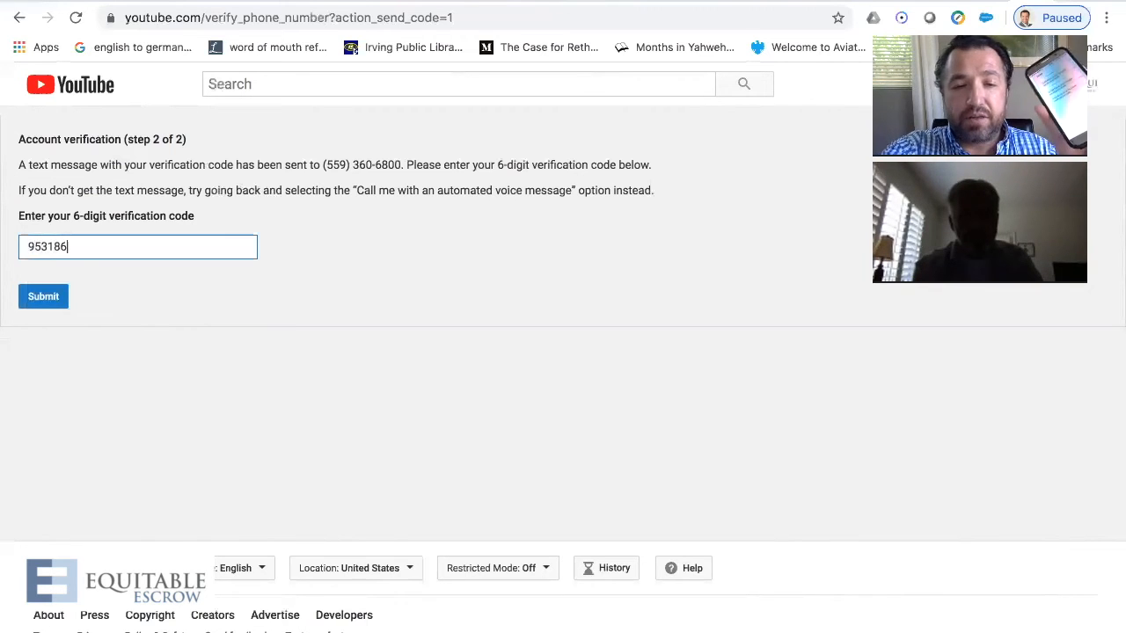
click(43, 300)
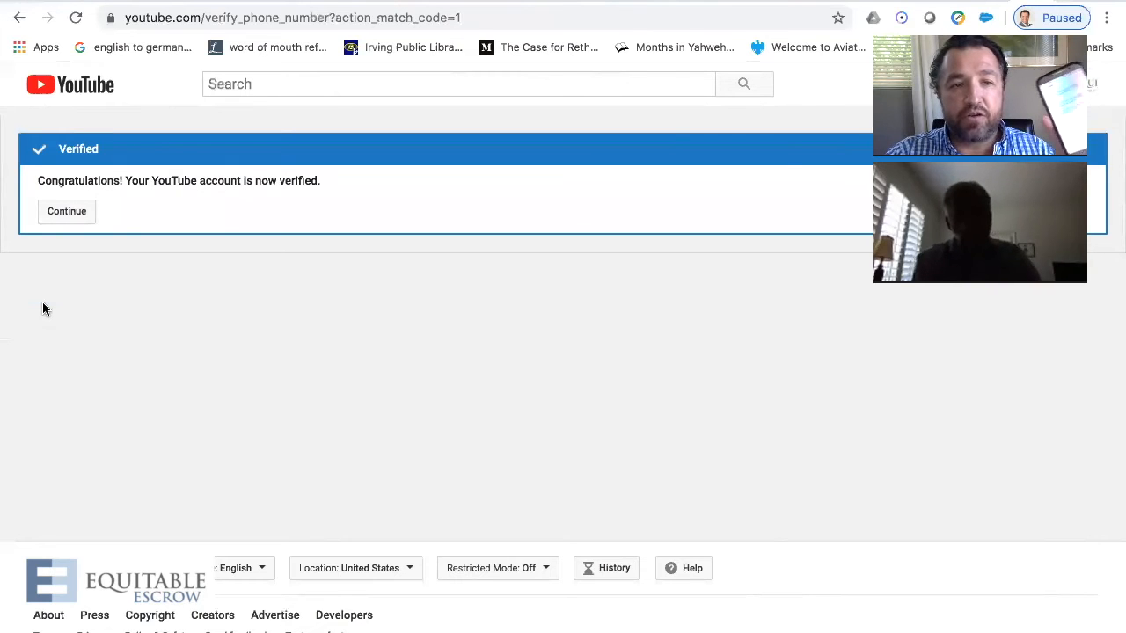
click(69, 214)
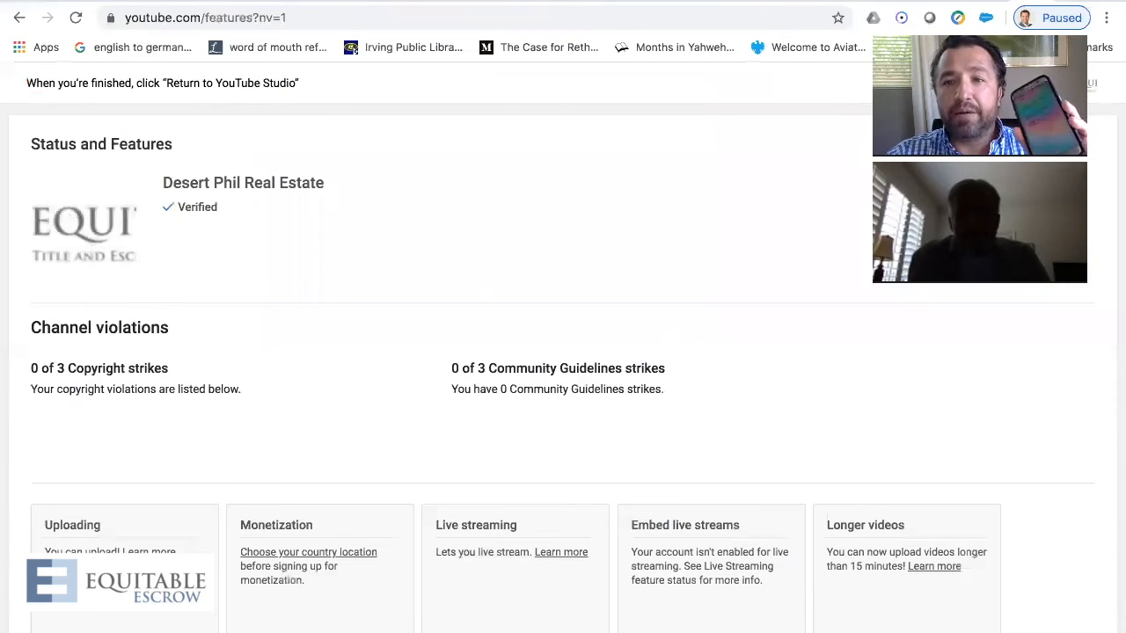
click(994, 83)
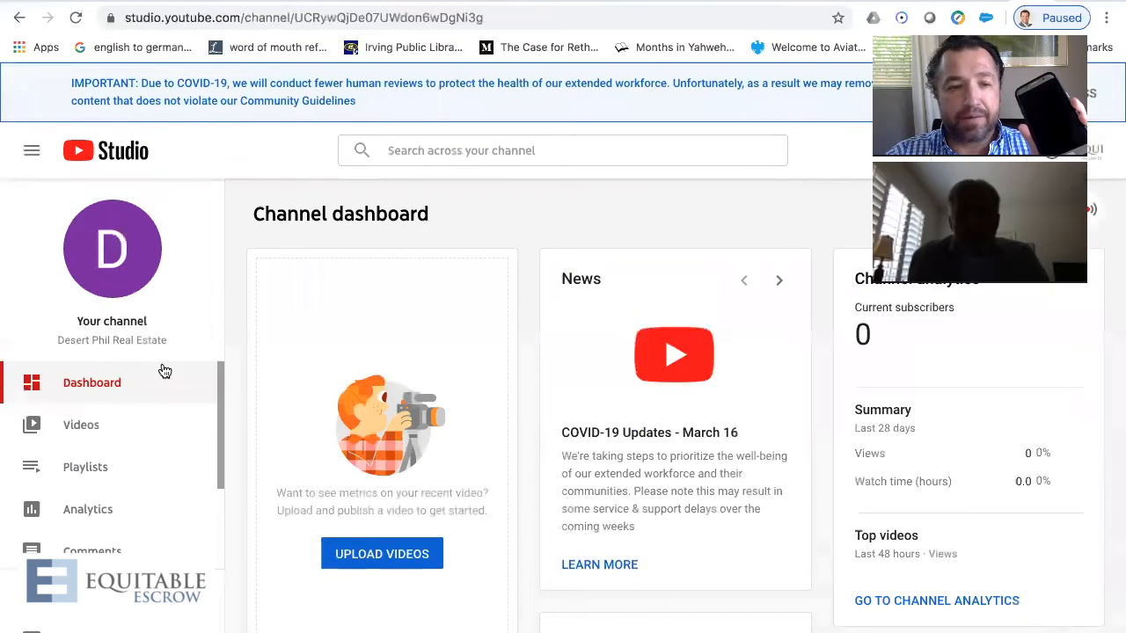
Step: Open the home tour draft's details and try the 2020 Business Plan image as a custom thumbnail
click(66, 429)
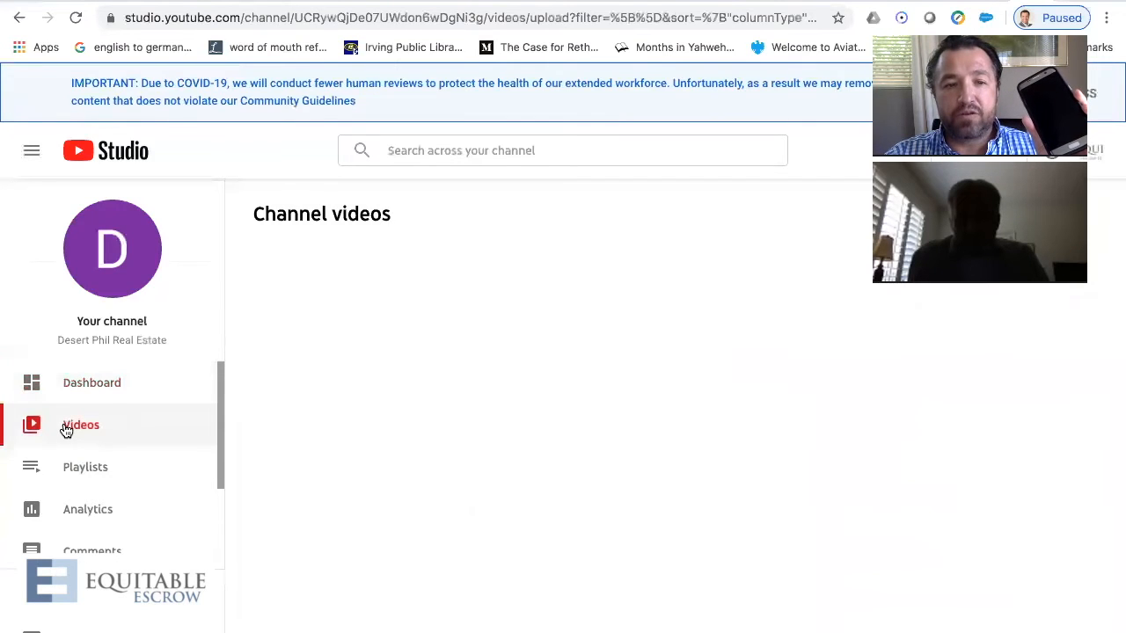
mouse_move(385, 396)
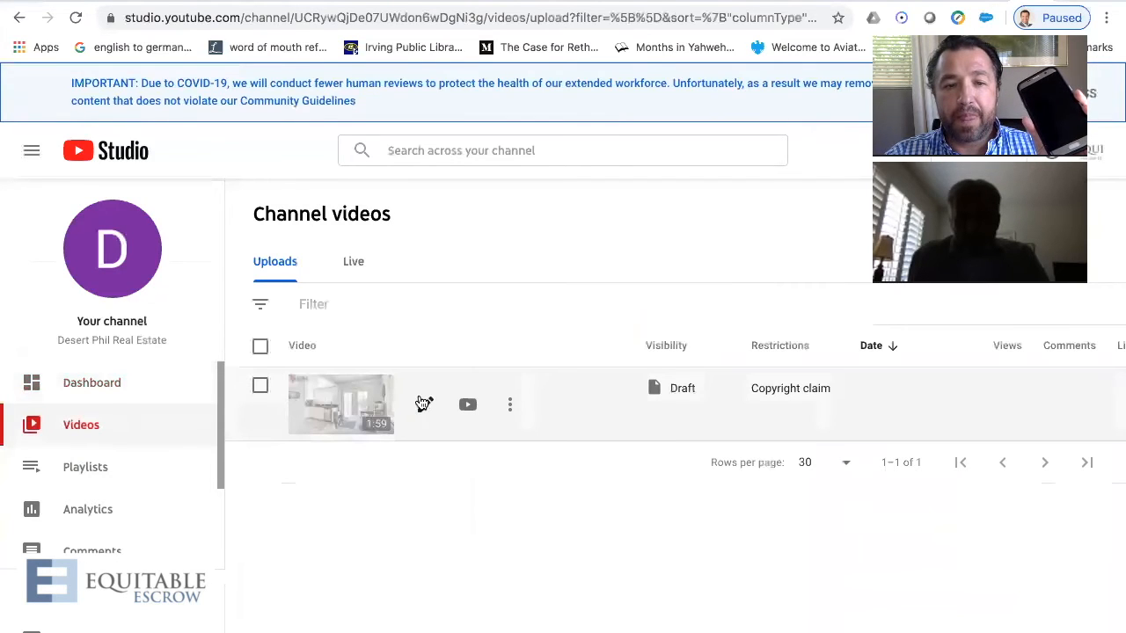
click(425, 407)
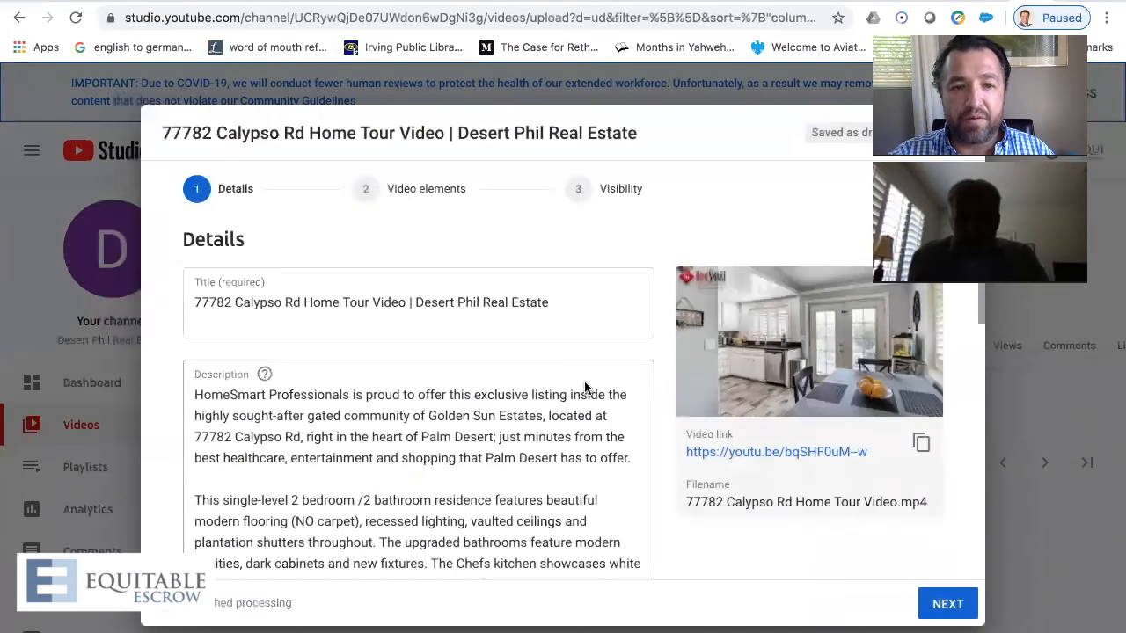
scroll(584, 382, down, 8)
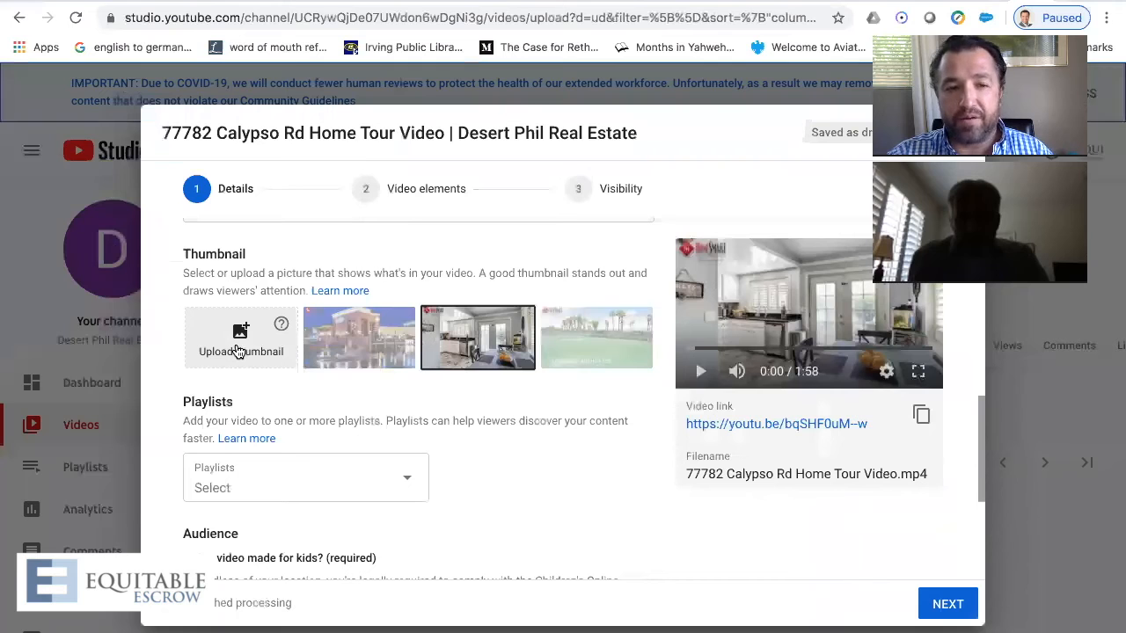
click(237, 351)
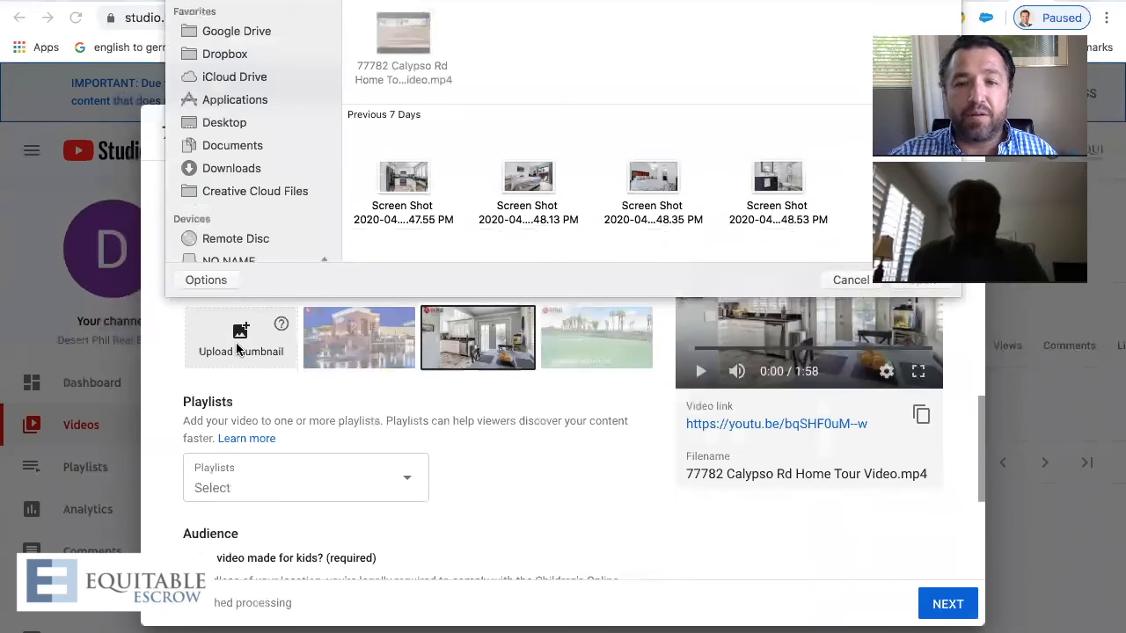
scroll(239, 180, down, 2)
scroll(774, 179, down, 5)
click(786, 190)
click(922, 286)
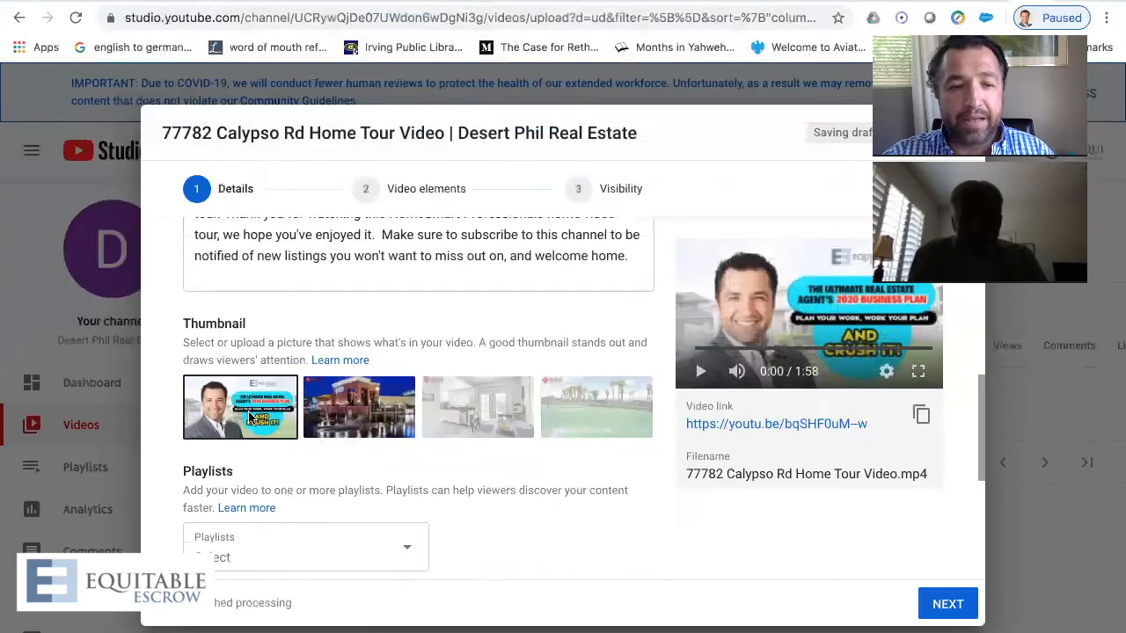
Step: Try the exterior and kitchen frames, then set the tennis-court frame as the thumbnail
mouse_move(235, 417)
click(321, 420)
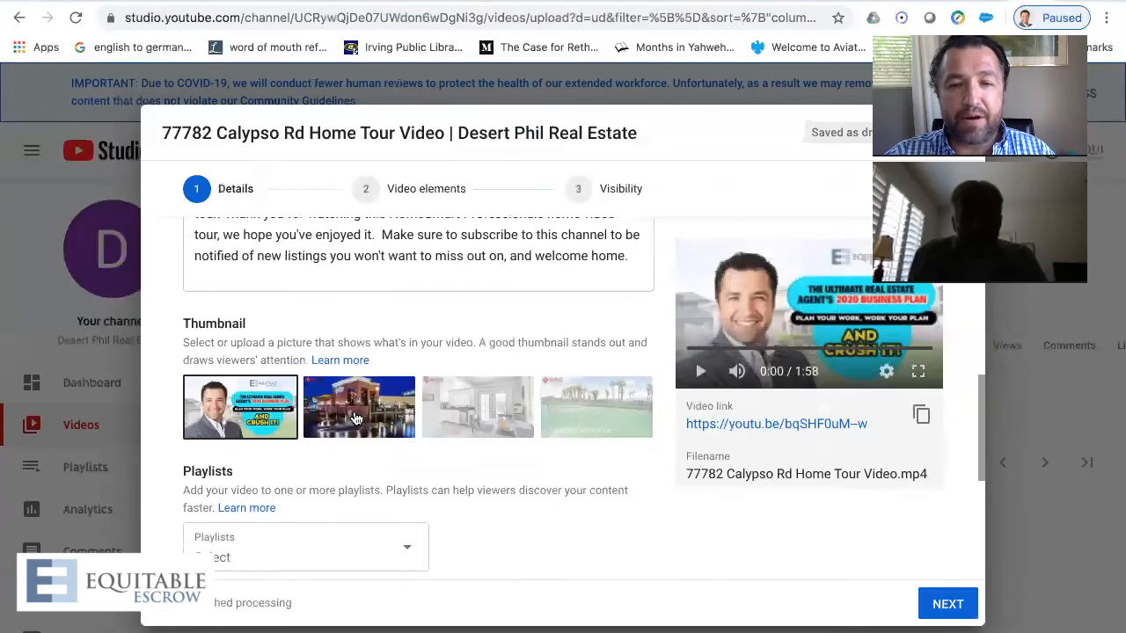
click(465, 427)
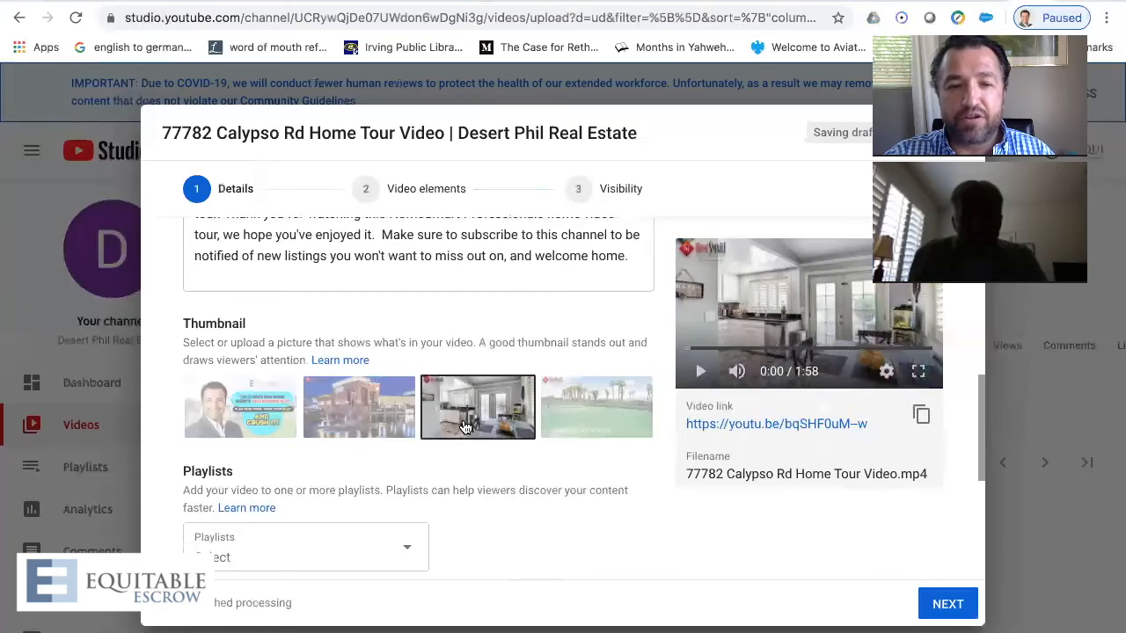
click(561, 410)
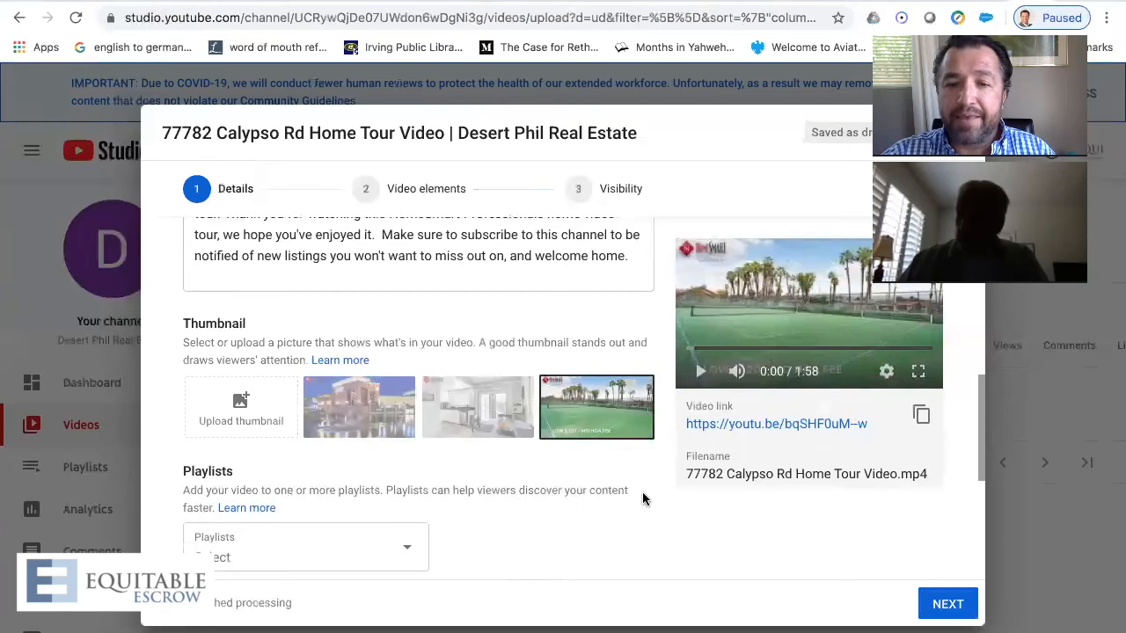
scroll(643, 488, down, 4)
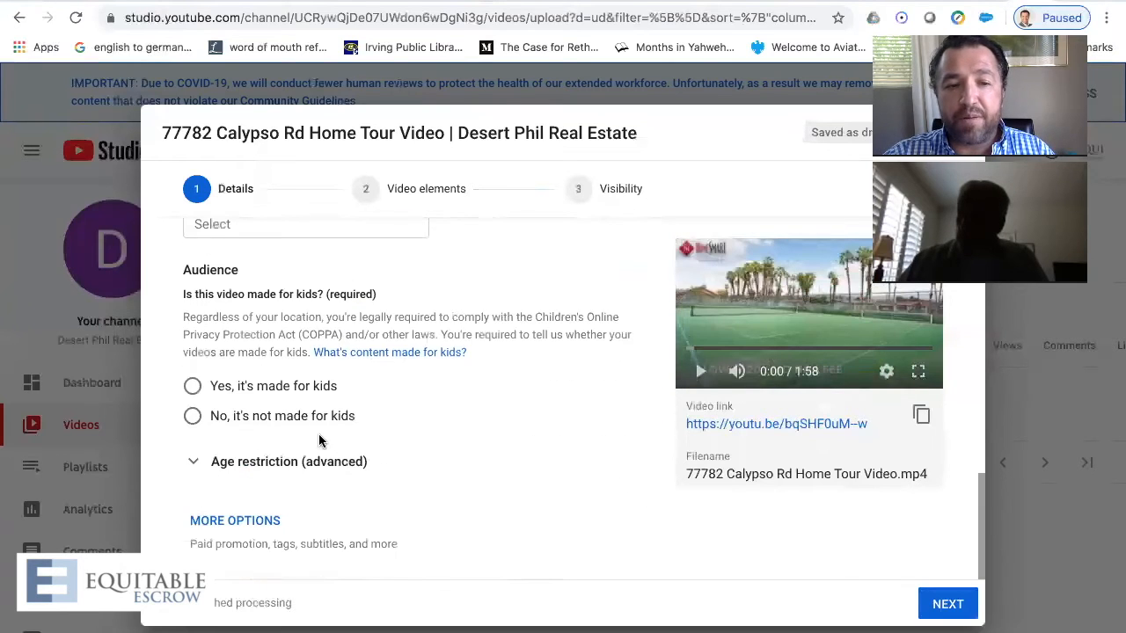
Step: Mark the video as not made for kids and add the tag Desert Phil
click(221, 425)
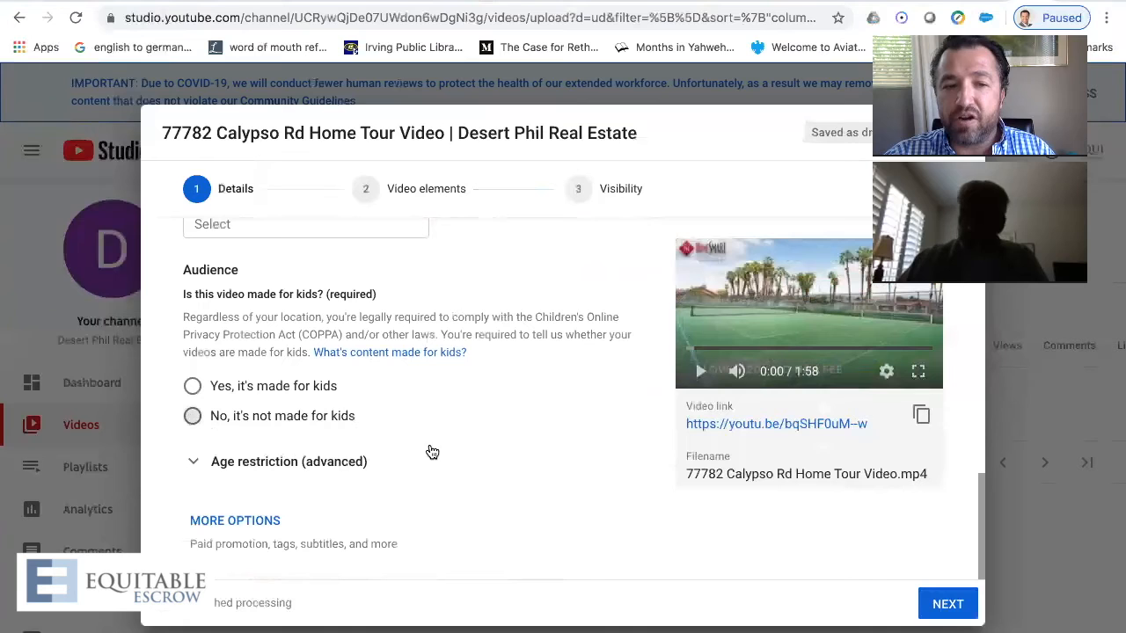
click(258, 520)
scroll(341, 480, down, 3)
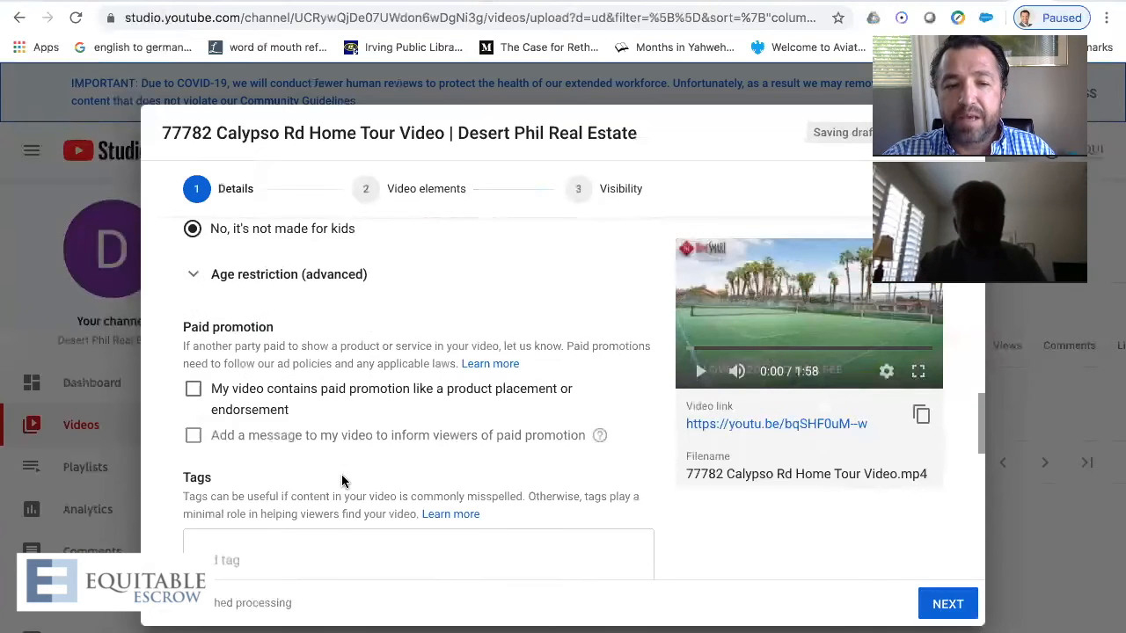
click(258, 443)
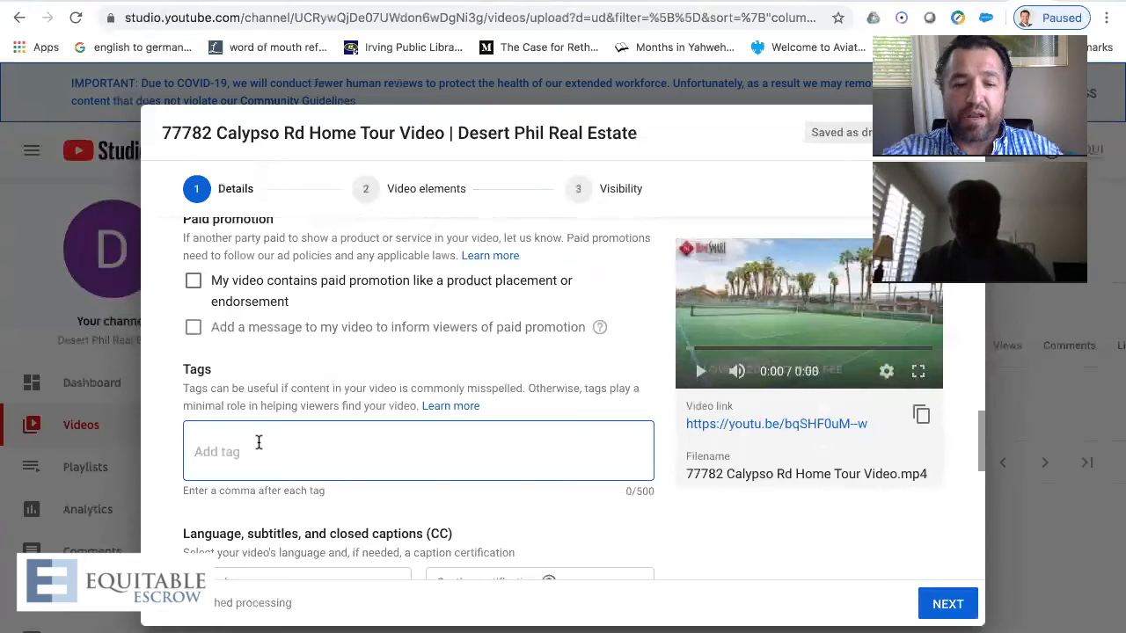
text(De)
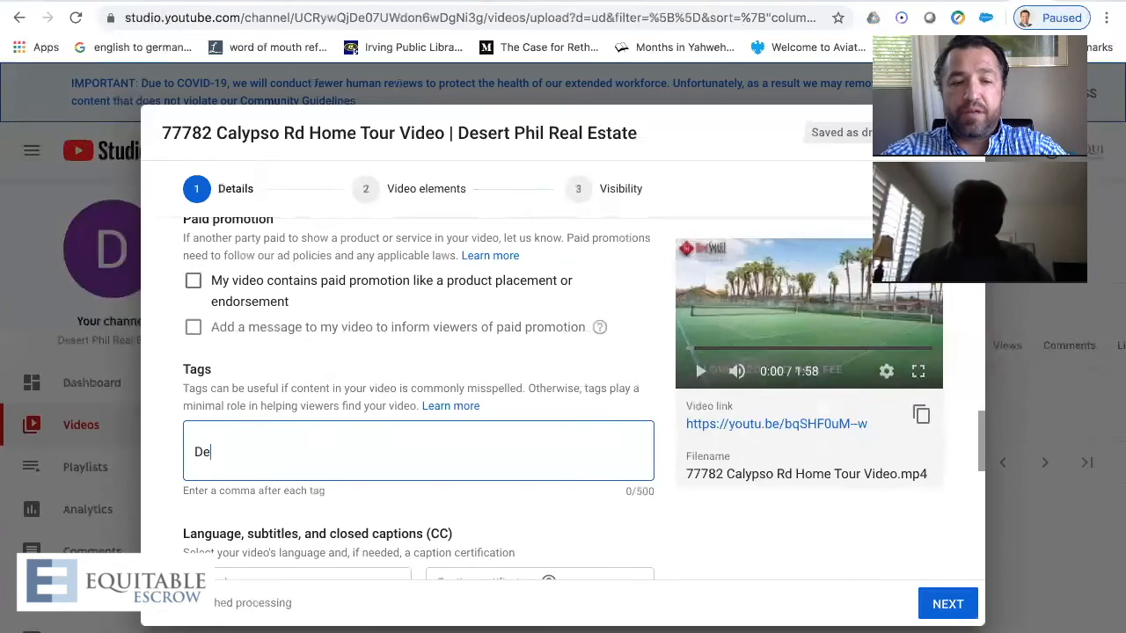
text(sert Phil)
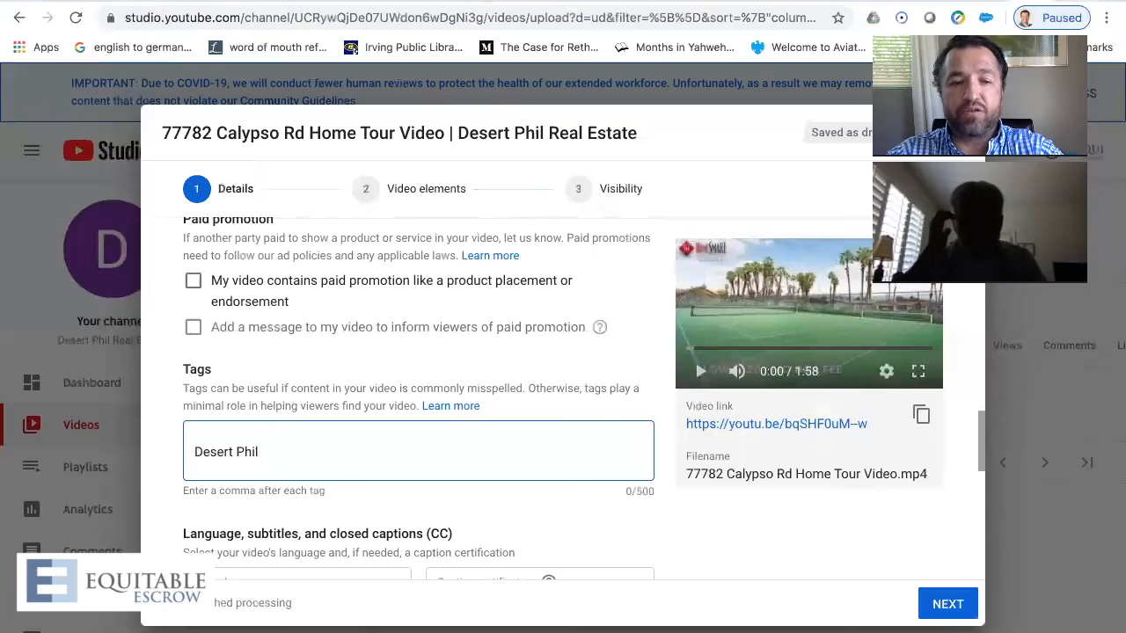
key(Tab)
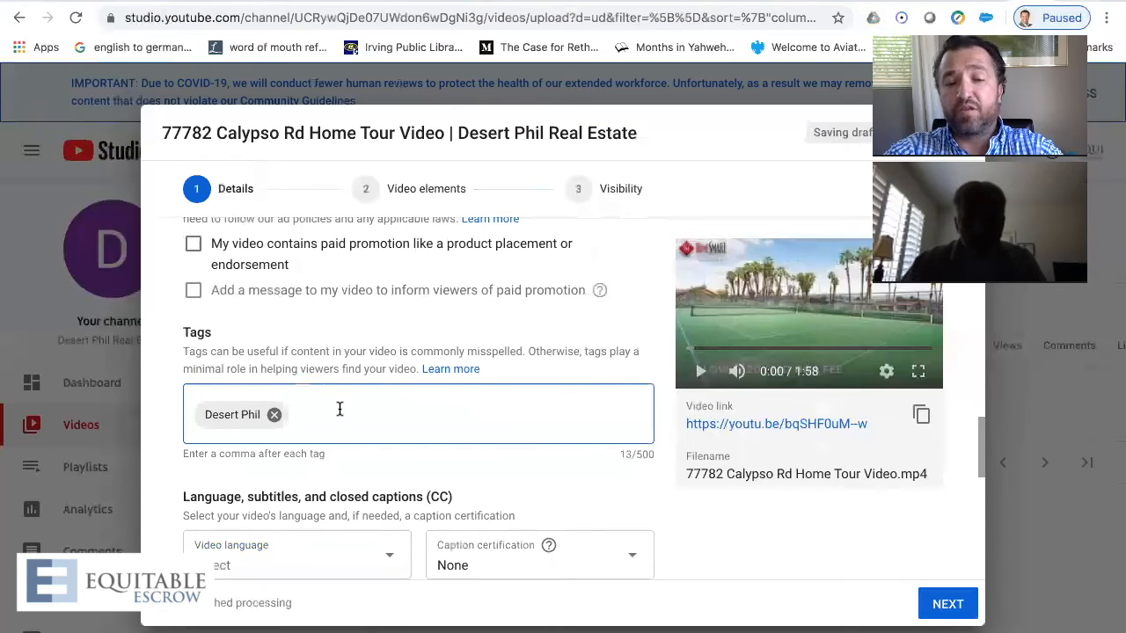
Step: Add the tags La Quinta Real Estate and Desert Phil Real Estate
text(La Quinta Rea lEstate)
key(comma)
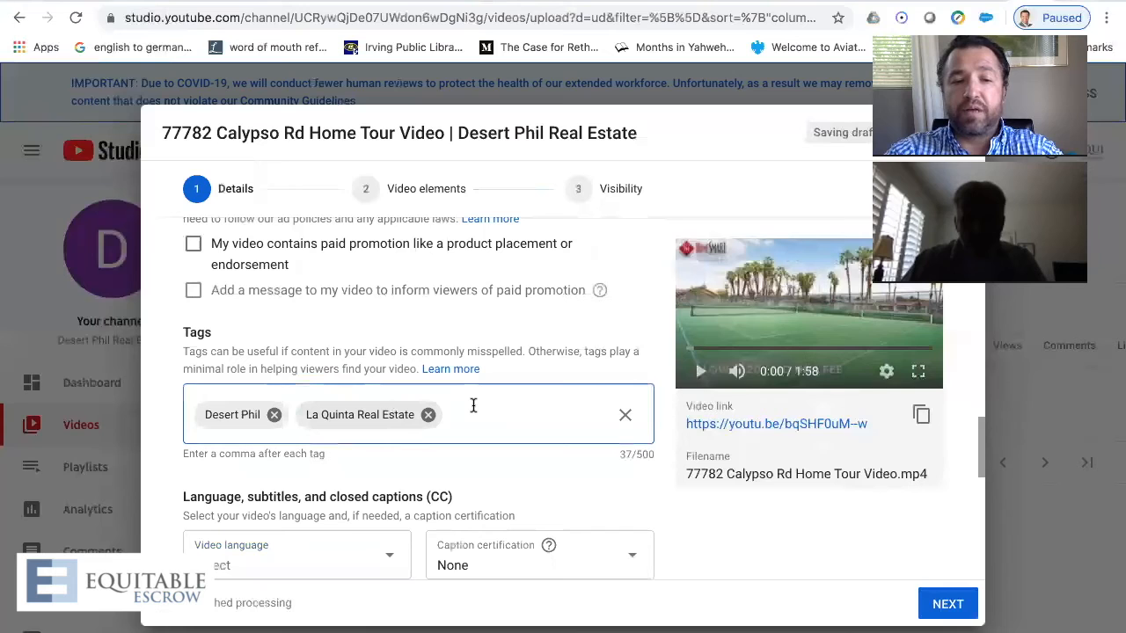
text(Desert P)
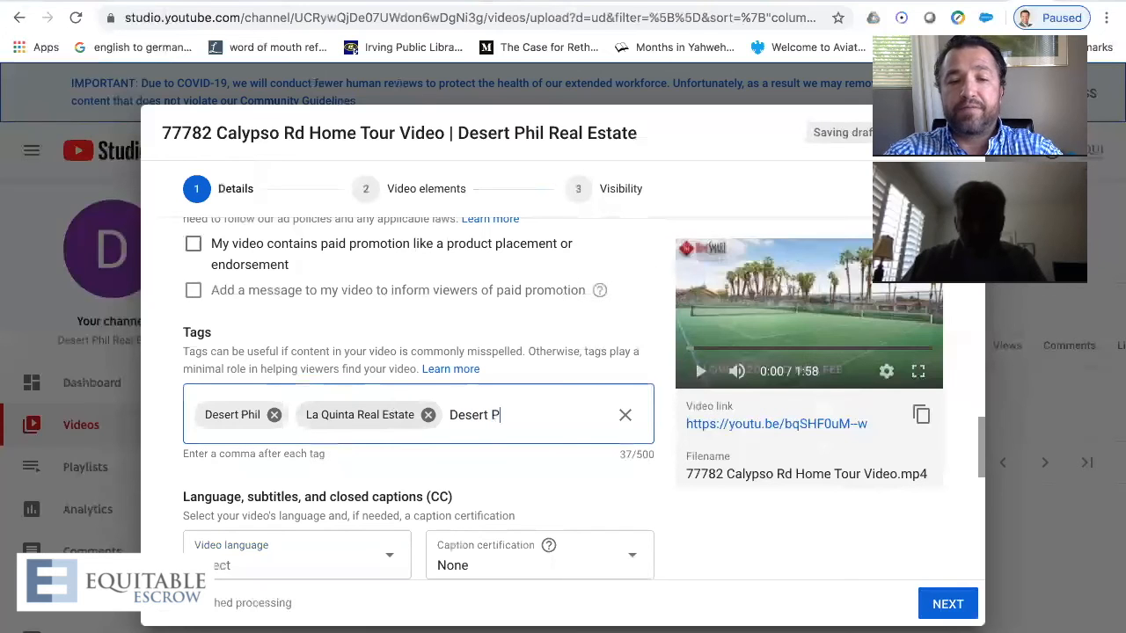
text(hil Real Estate)
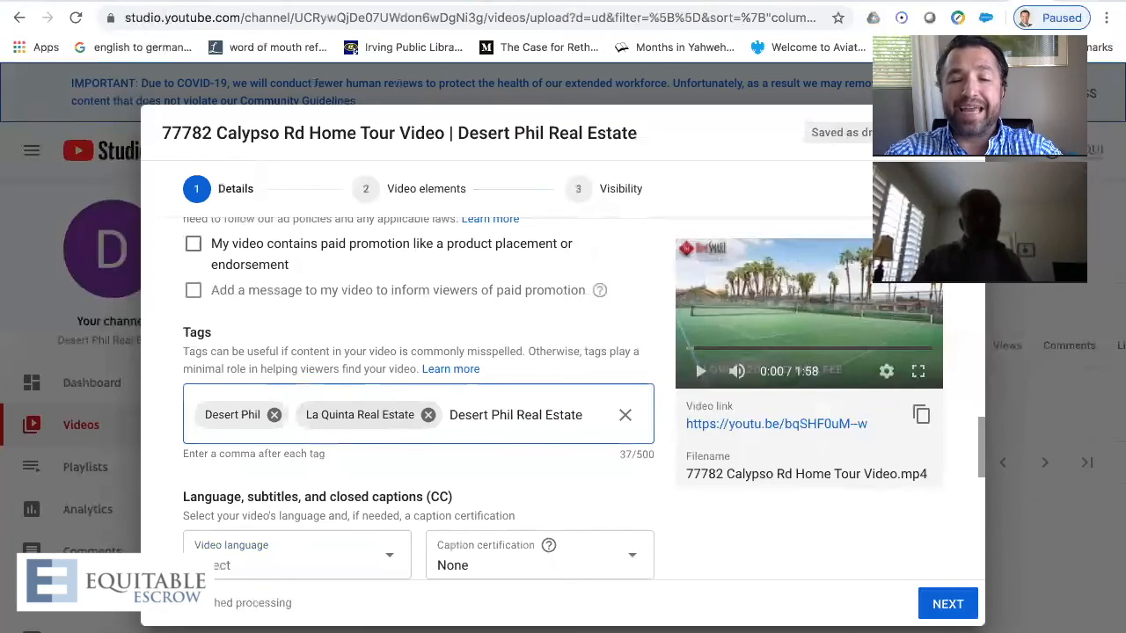
key(comma)
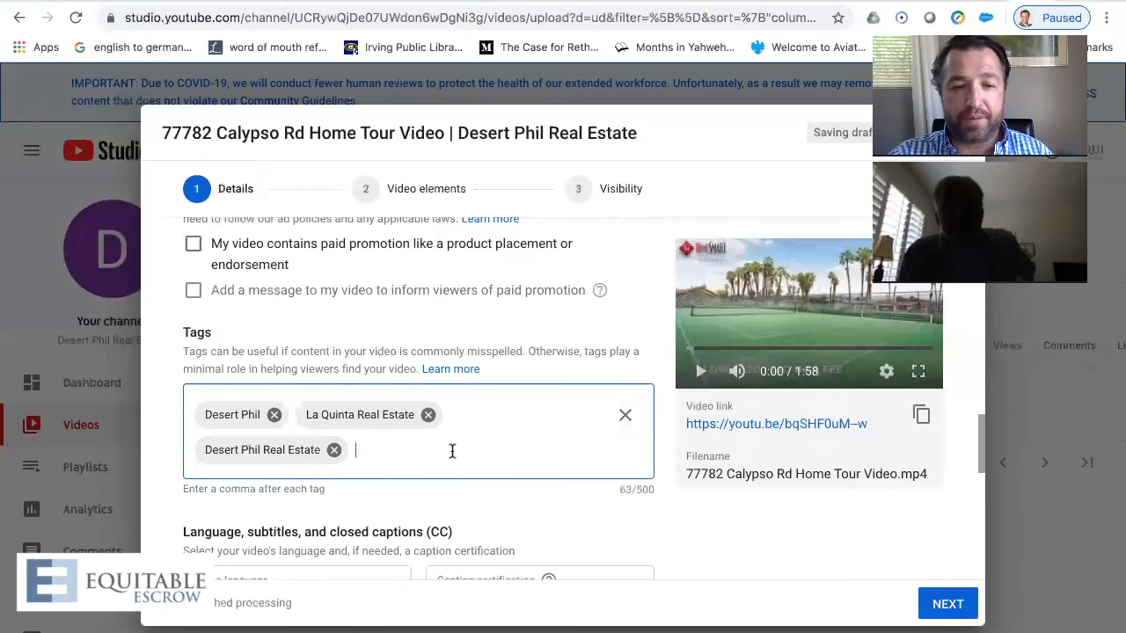
Step: Keep People & Blogs as the category and continue to the Video elements step
scroll(455, 453, down, 1)
scroll(455, 455, down, 1)
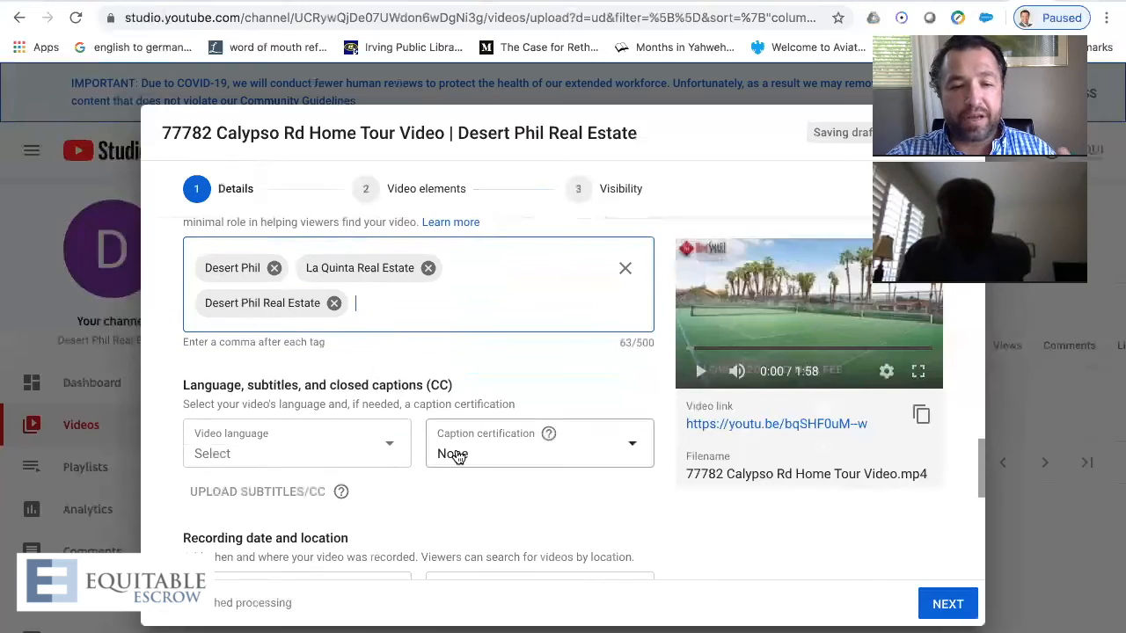
scroll(510, 476, down, 1)
scroll(509, 478, down, 1)
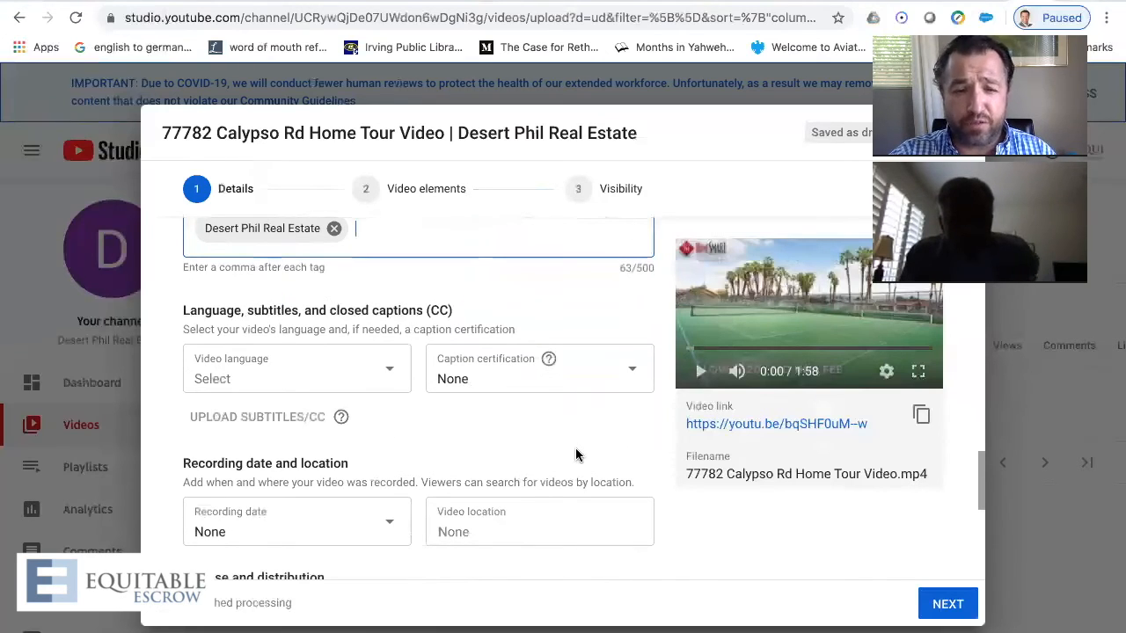
scroll(576, 455, down, 1)
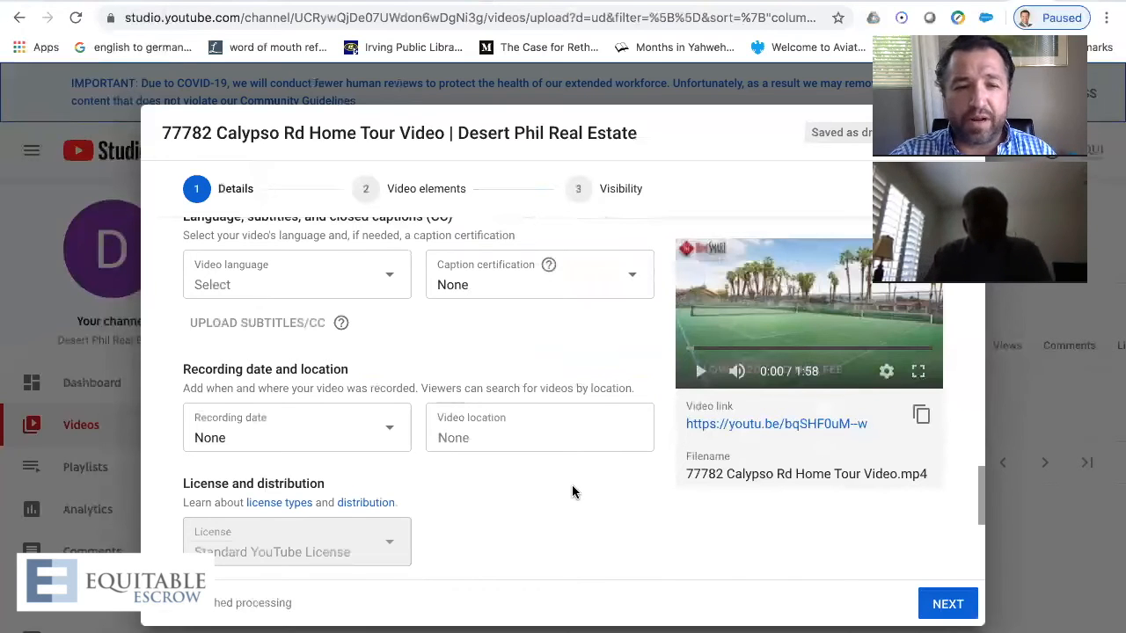
scroll(572, 485, down, 3)
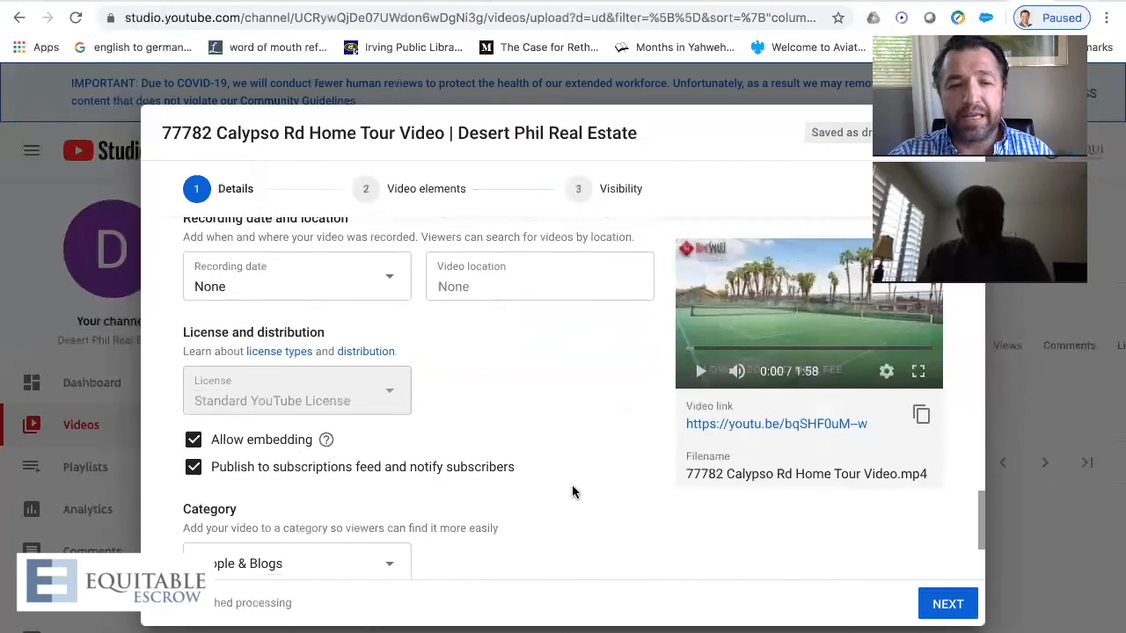
scroll(572, 492, down, 1)
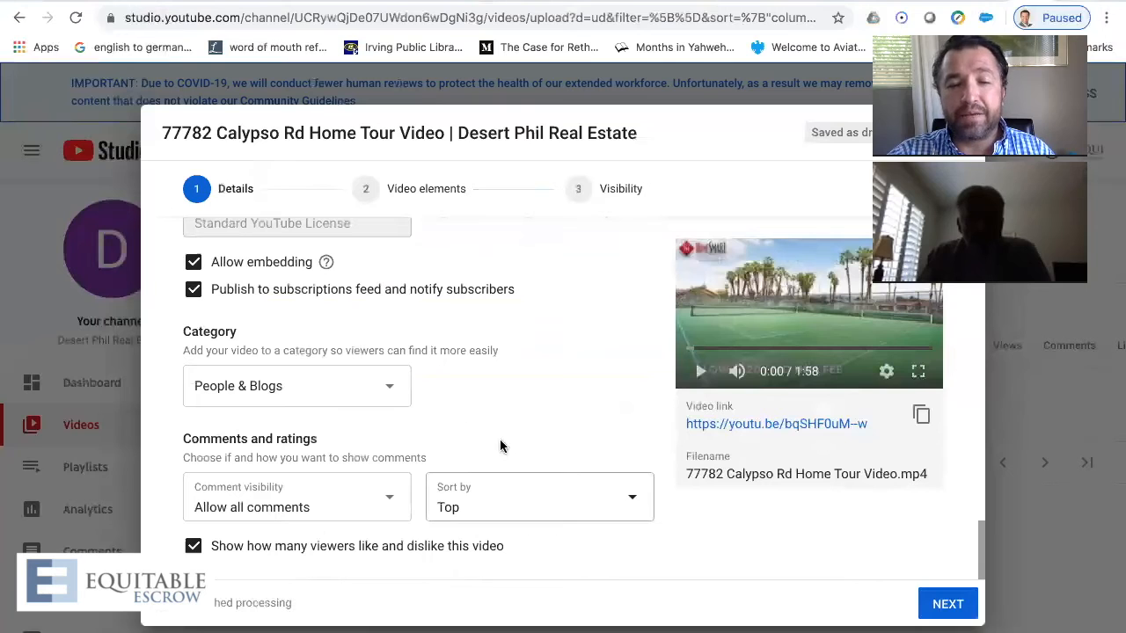
click(390, 390)
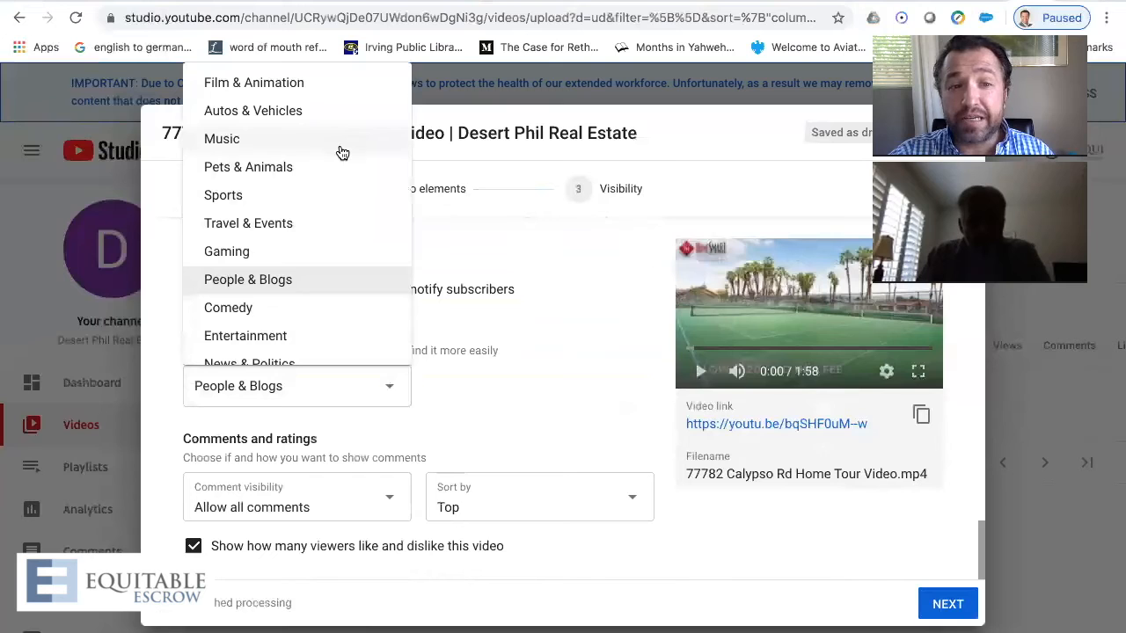
scroll(342, 198, down, 1)
scroll(342, 199, down, 2)
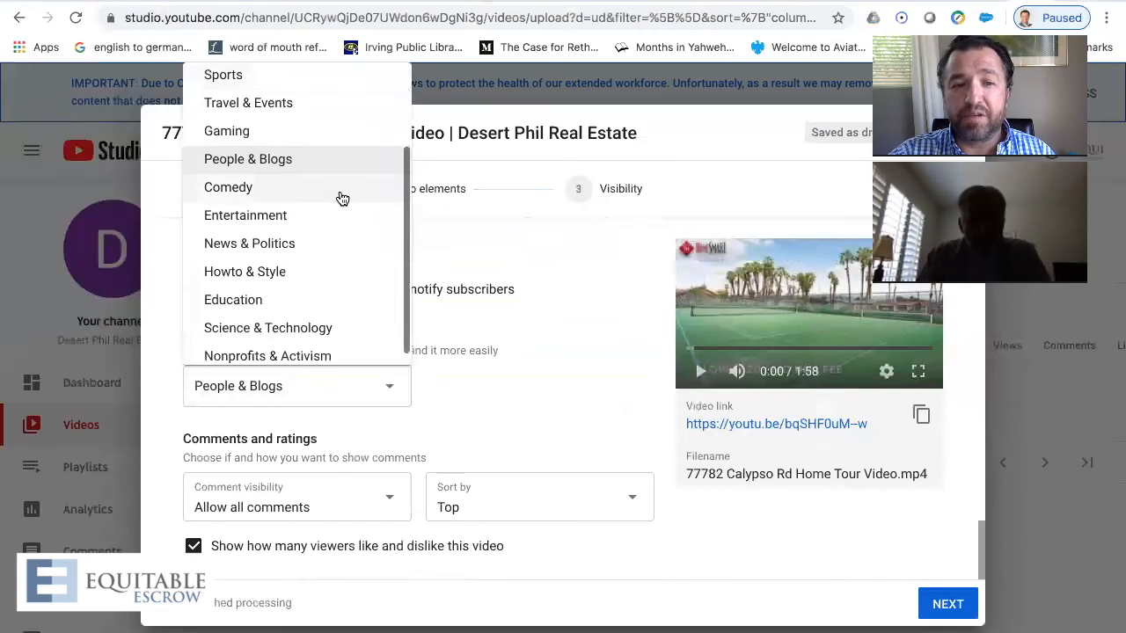
scroll(343, 199, down, 1)
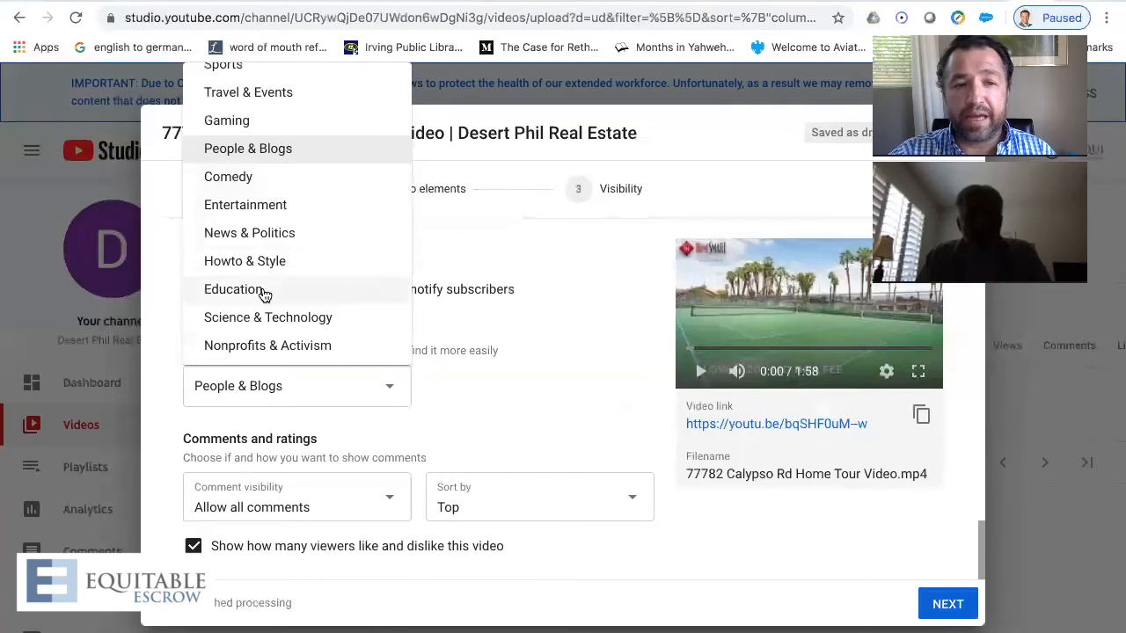
click(268, 149)
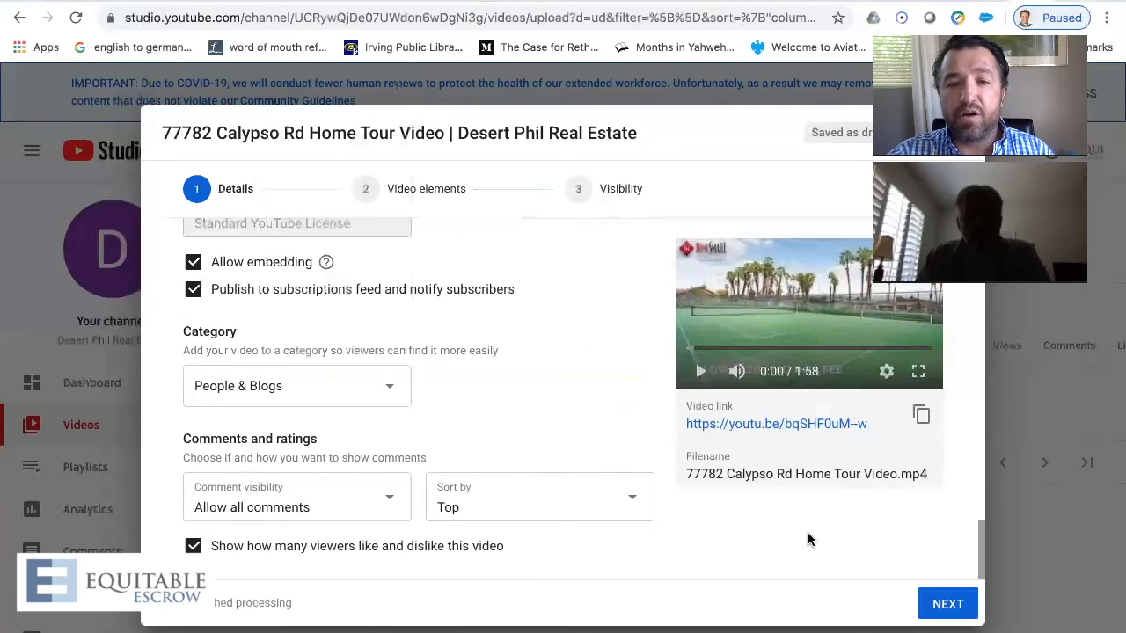
click(947, 605)
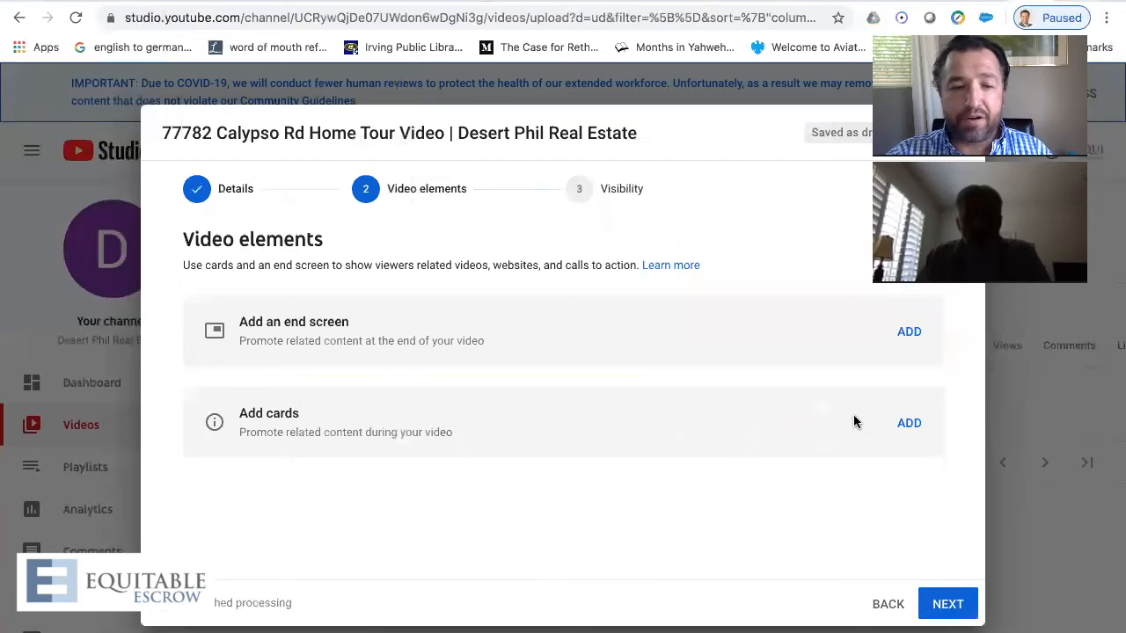
Step: Pause the preview and start a Video or Playlist card at 1:29
click(909, 423)
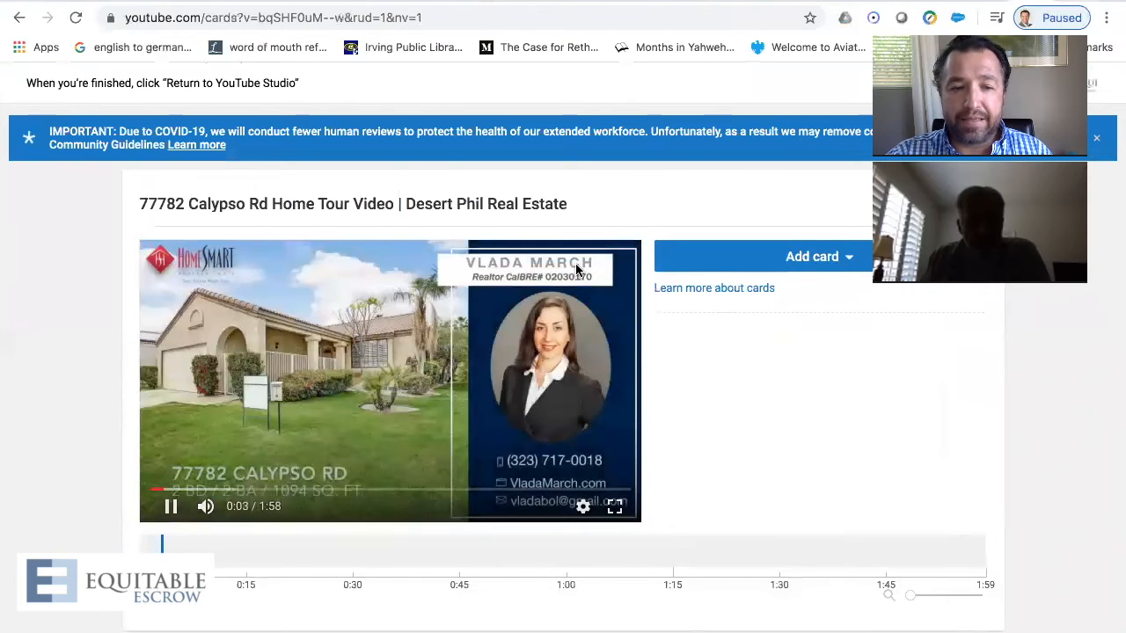
click(170, 507)
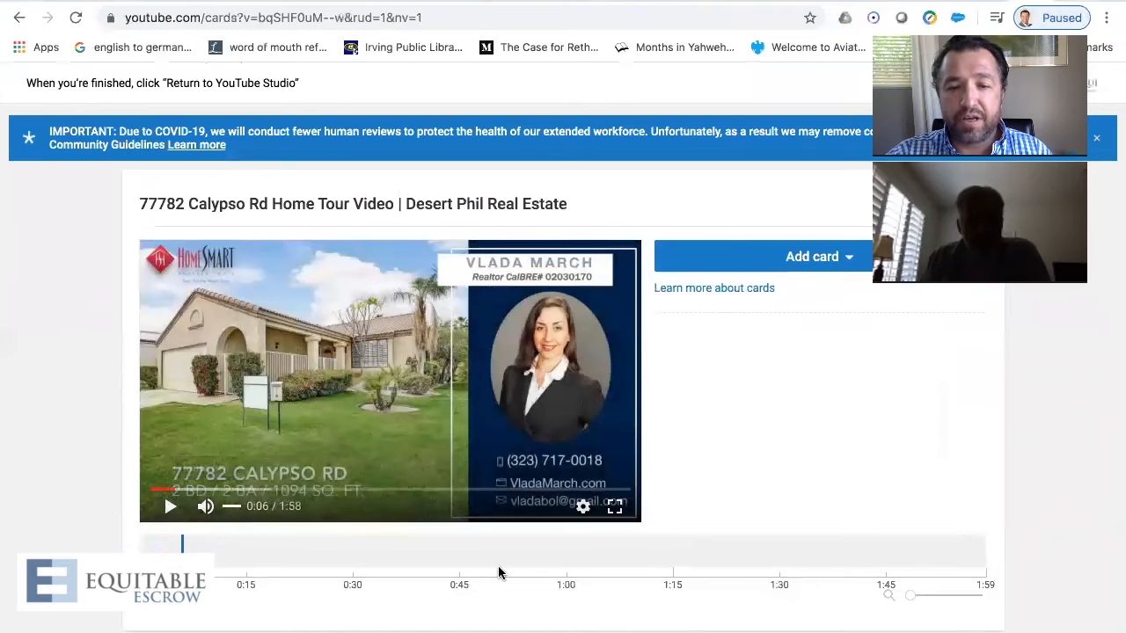
click(776, 556)
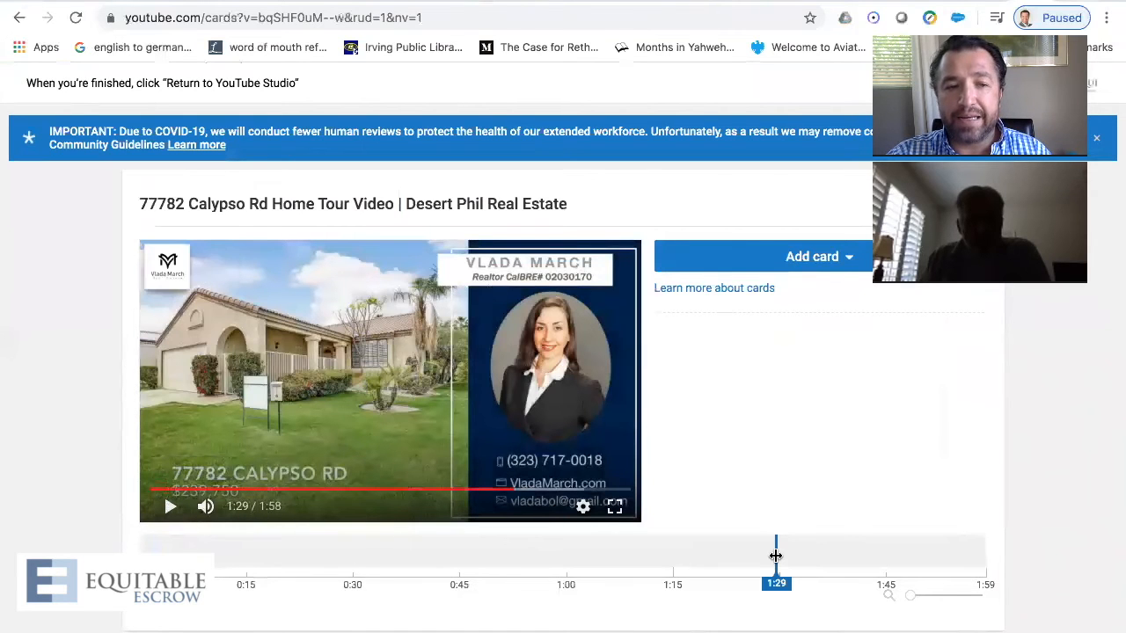
click(842, 257)
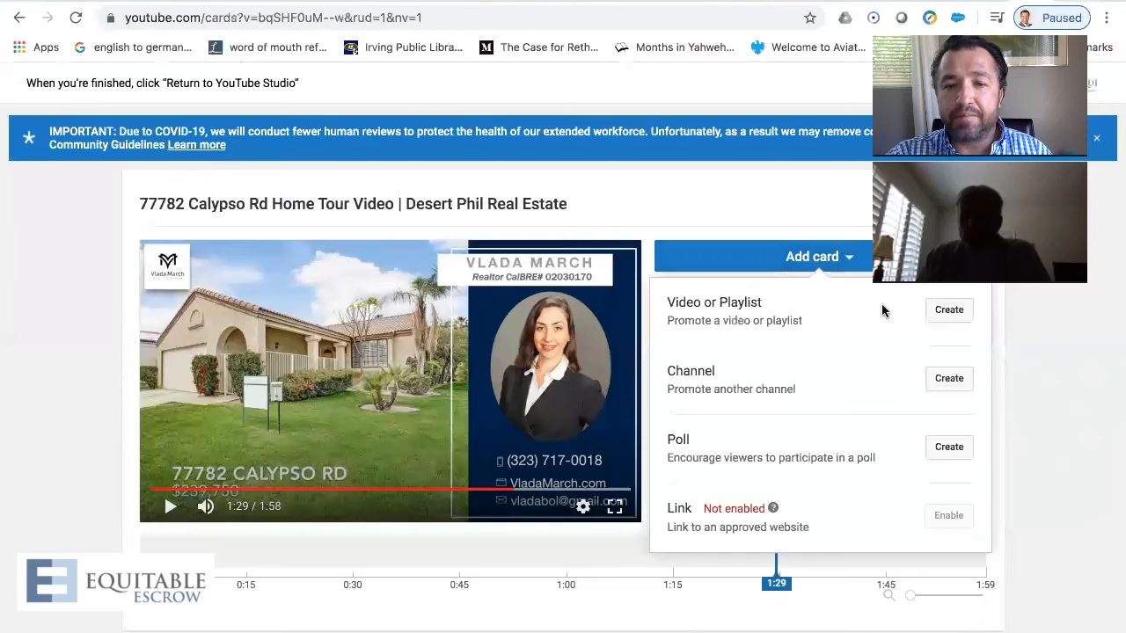
click(949, 310)
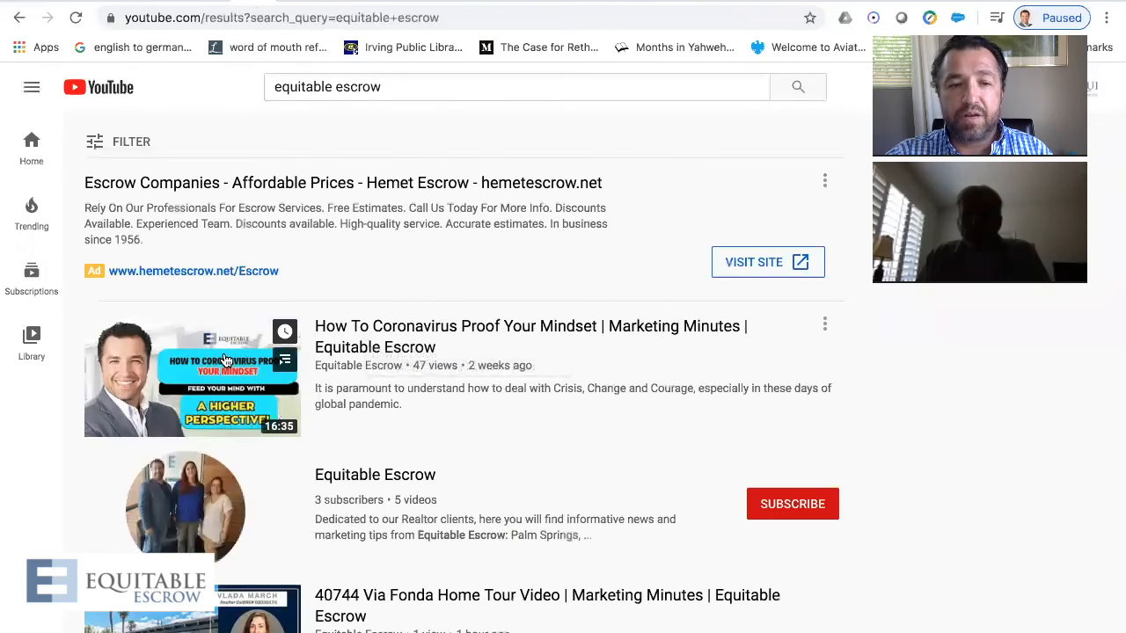
Step: Copy the share link of the How To Coronavirus Proof Your Mindset video
click(224, 360)
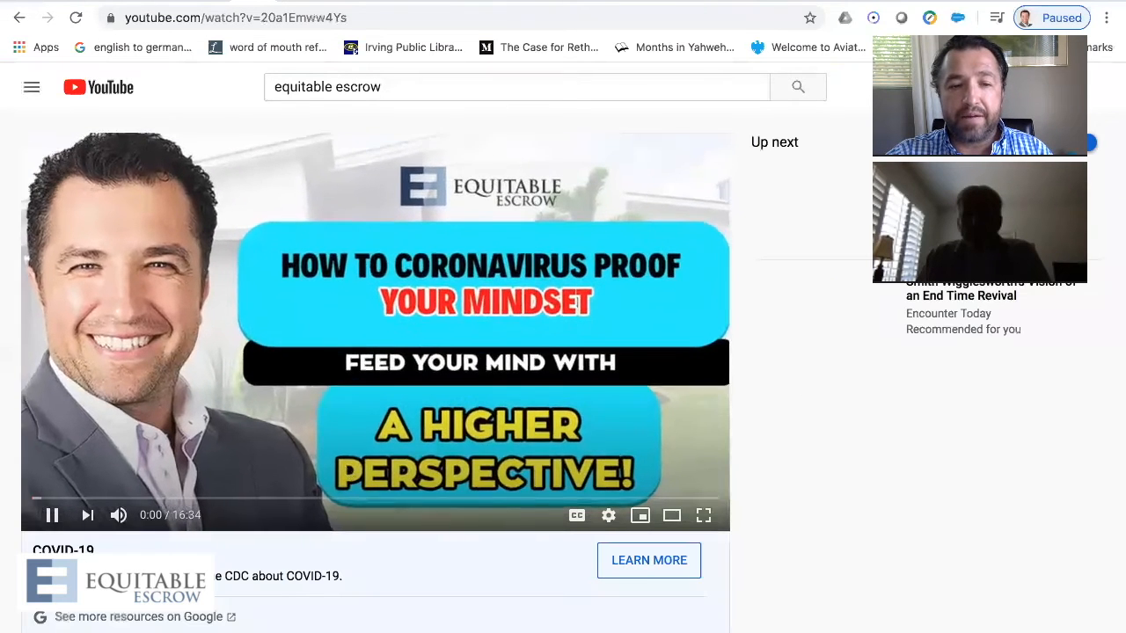
click(51, 514)
scroll(497, 566, down, 1)
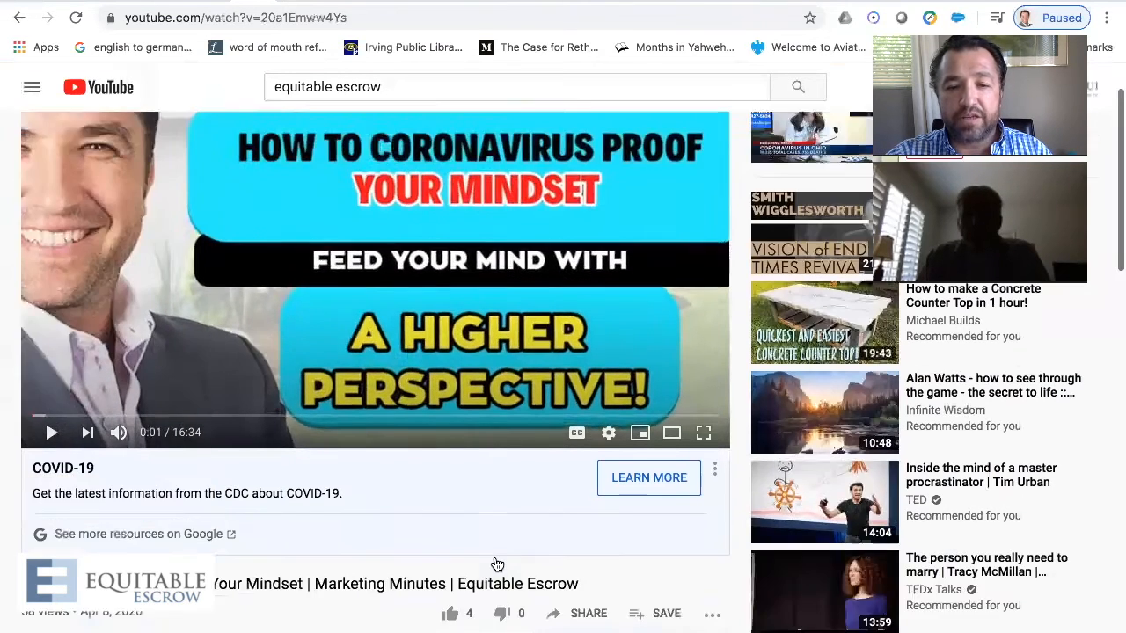
scroll(498, 564, down, 1)
click(558, 576)
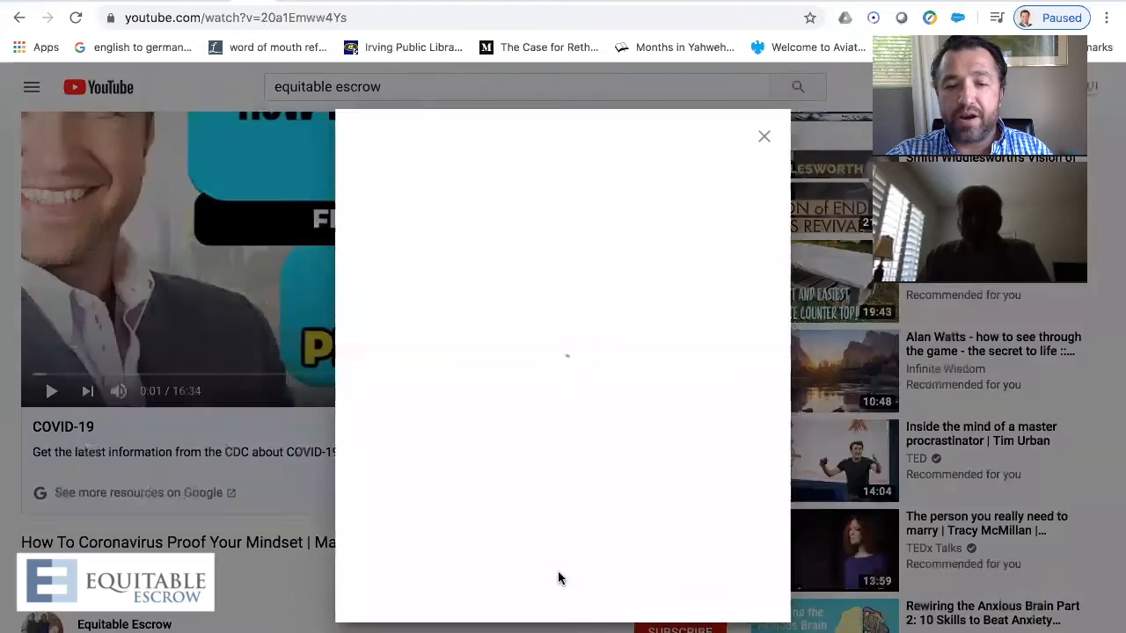
click(557, 394)
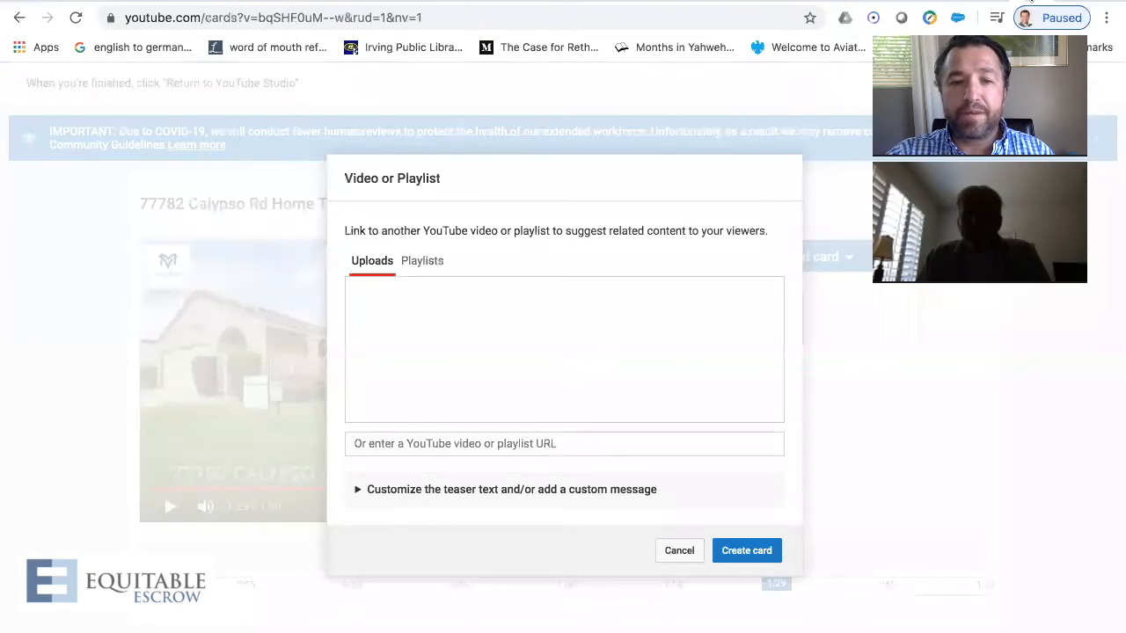
Step: Paste the mindset video link into the card and create the 1:29 card
click(498, 442)
text(https://youtu.be/20a1EmwwJYs)
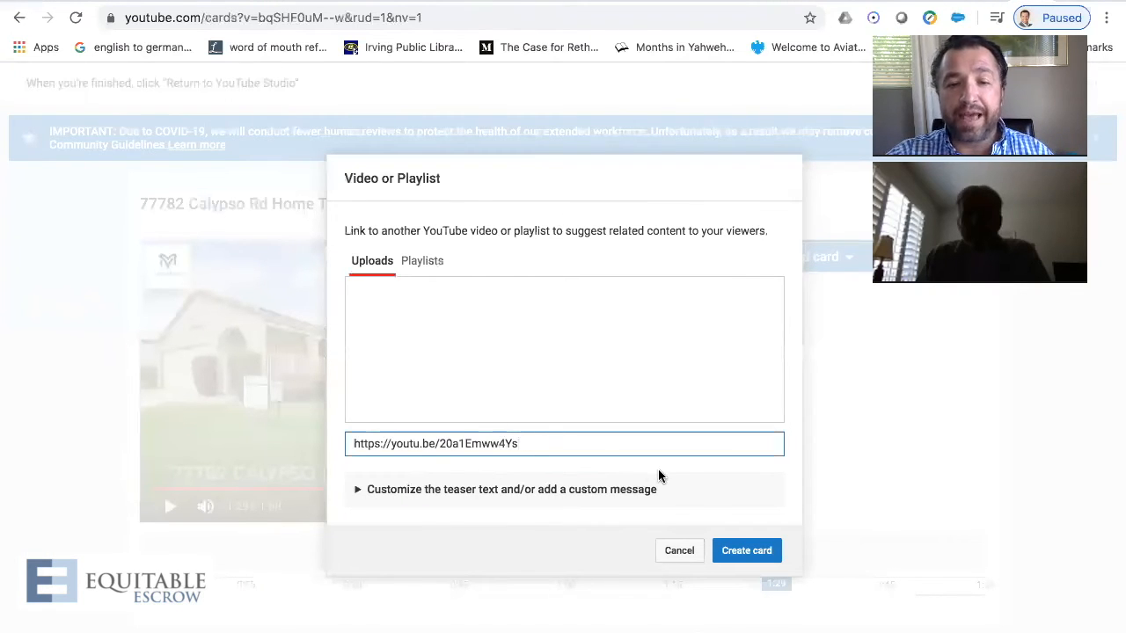
click(753, 554)
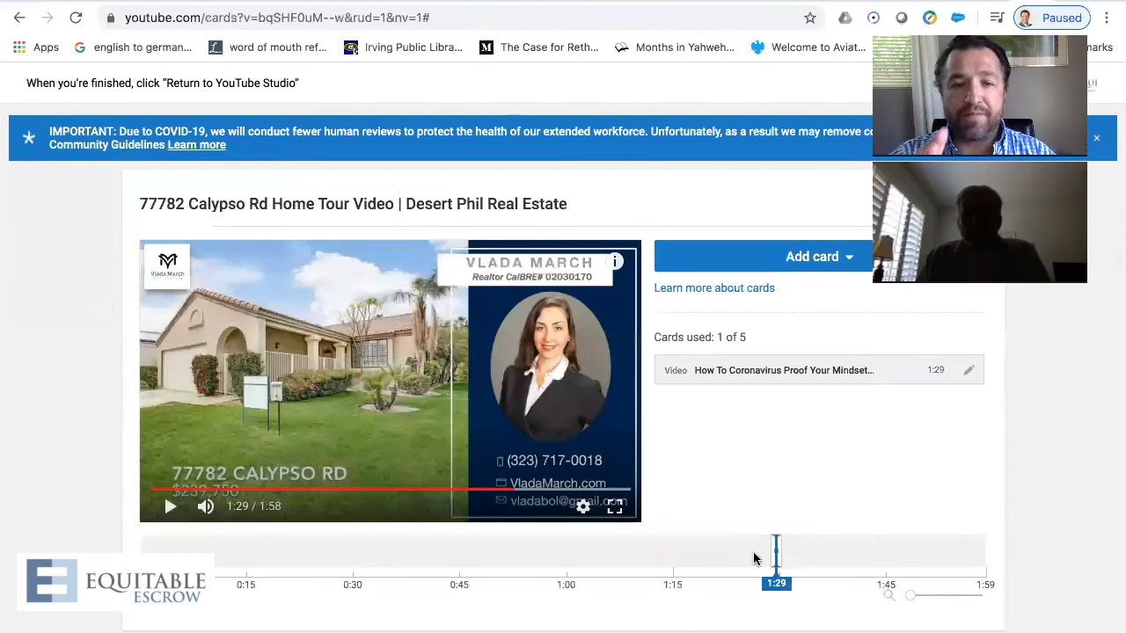
mouse_move(618, 267)
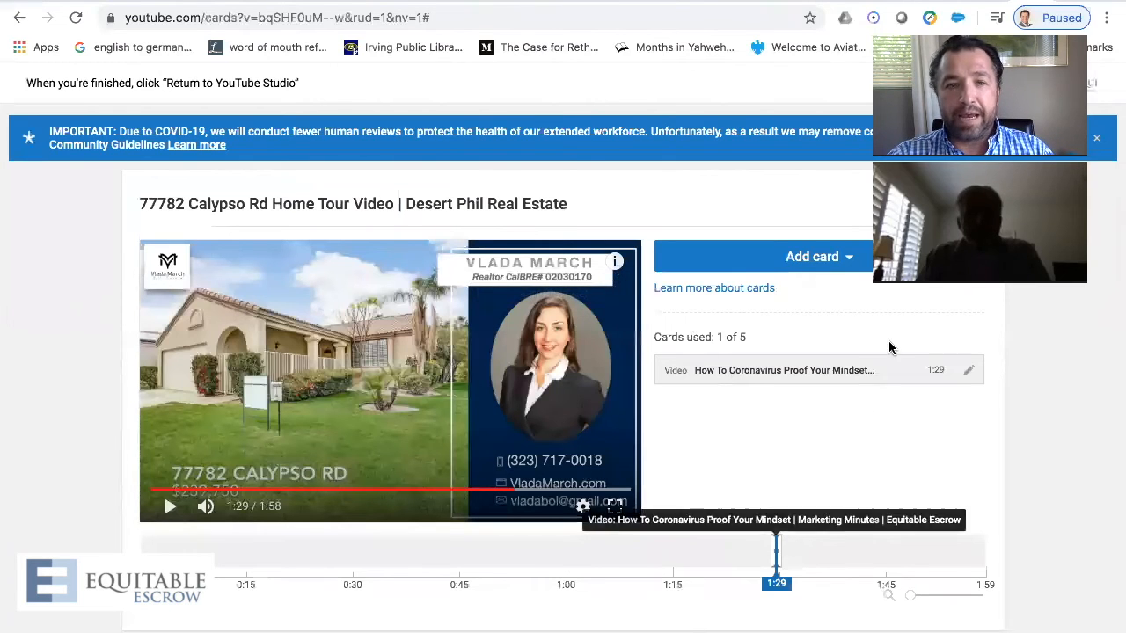
click(1097, 141)
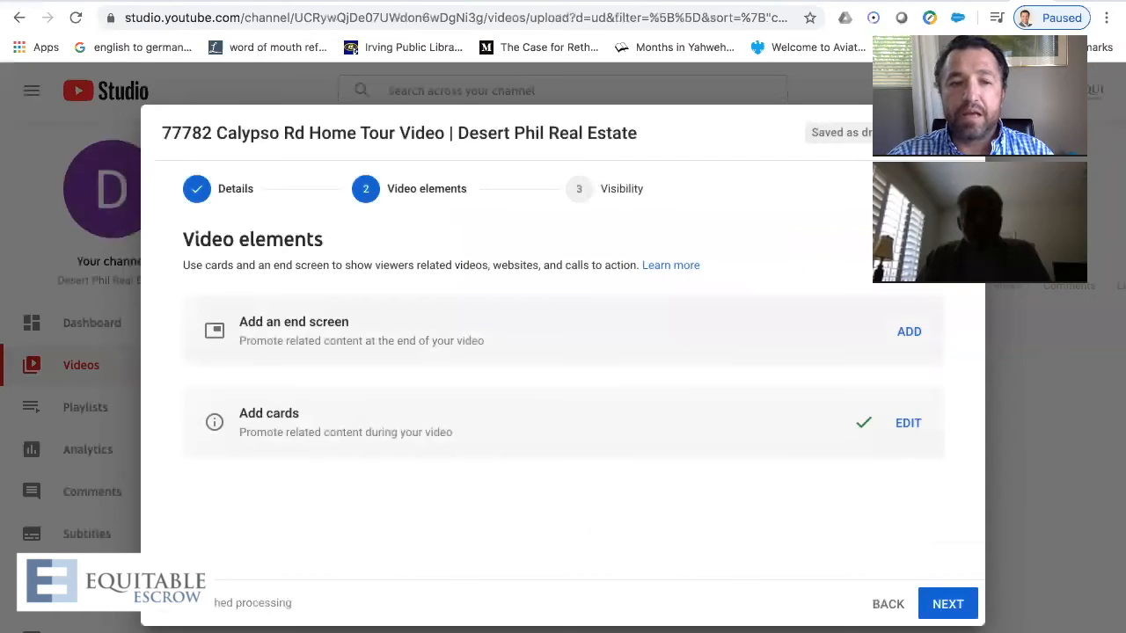
click(908, 331)
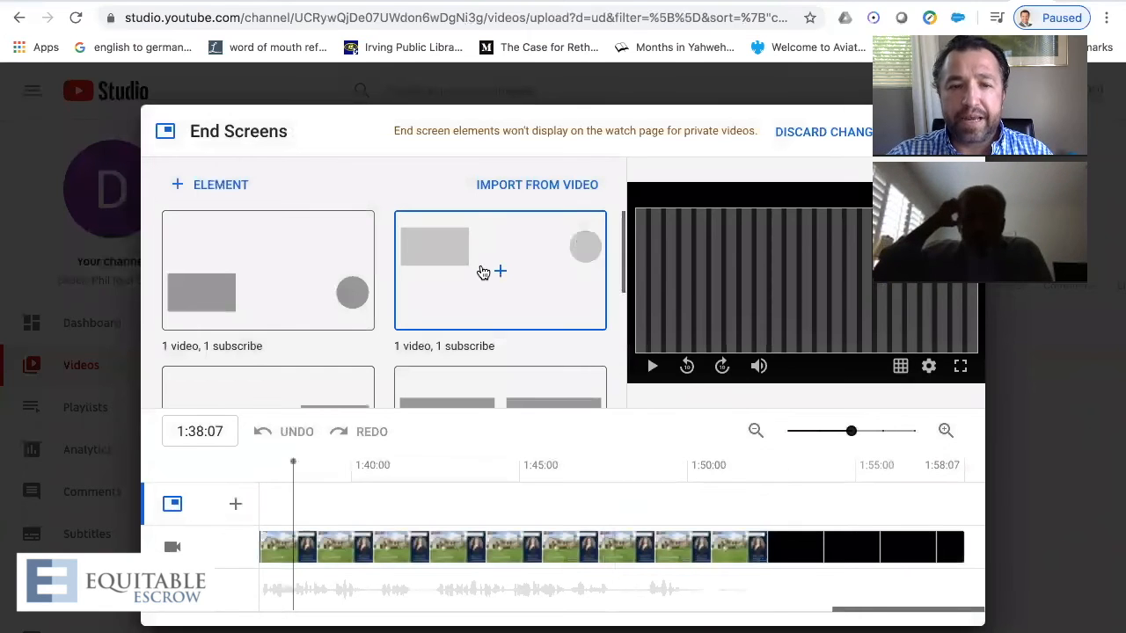
click(478, 297)
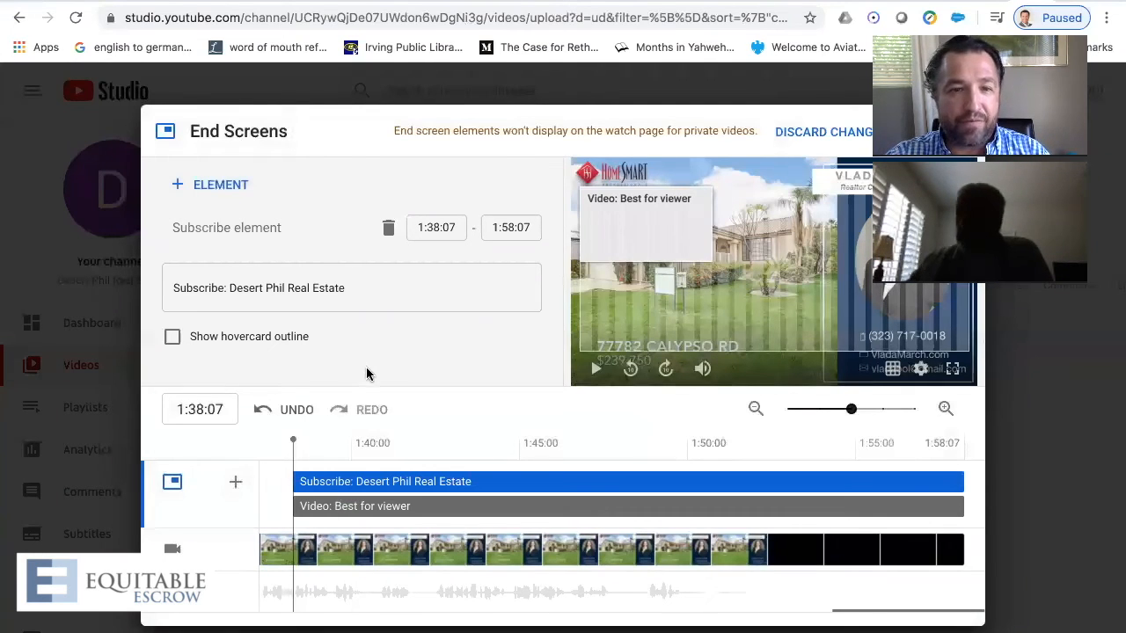
scroll(389, 336, down, 1)
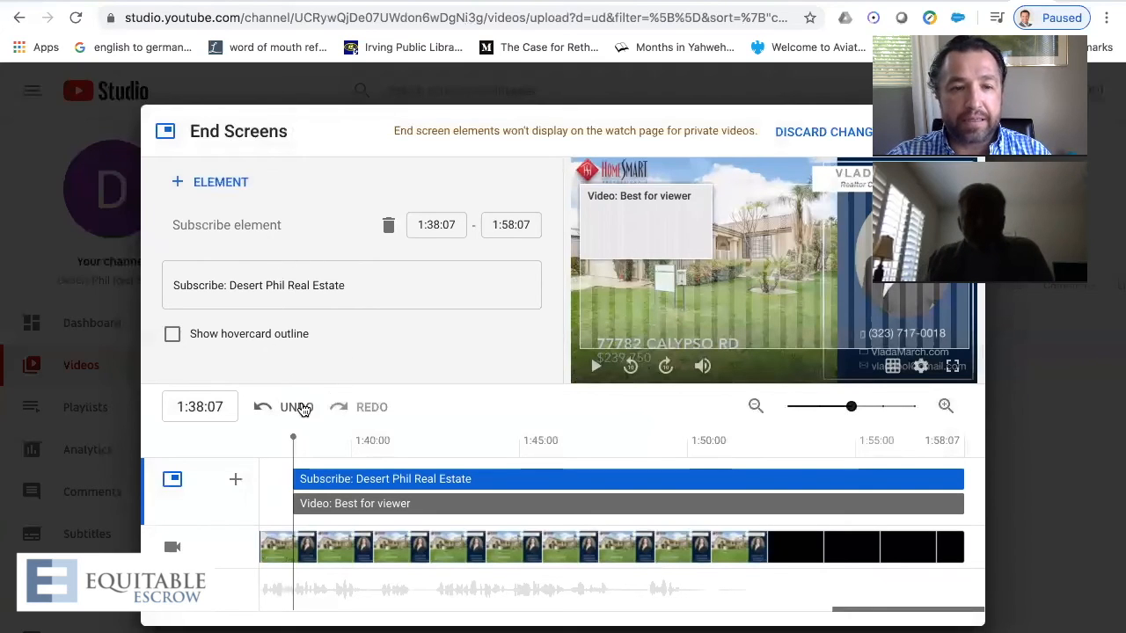
click(264, 408)
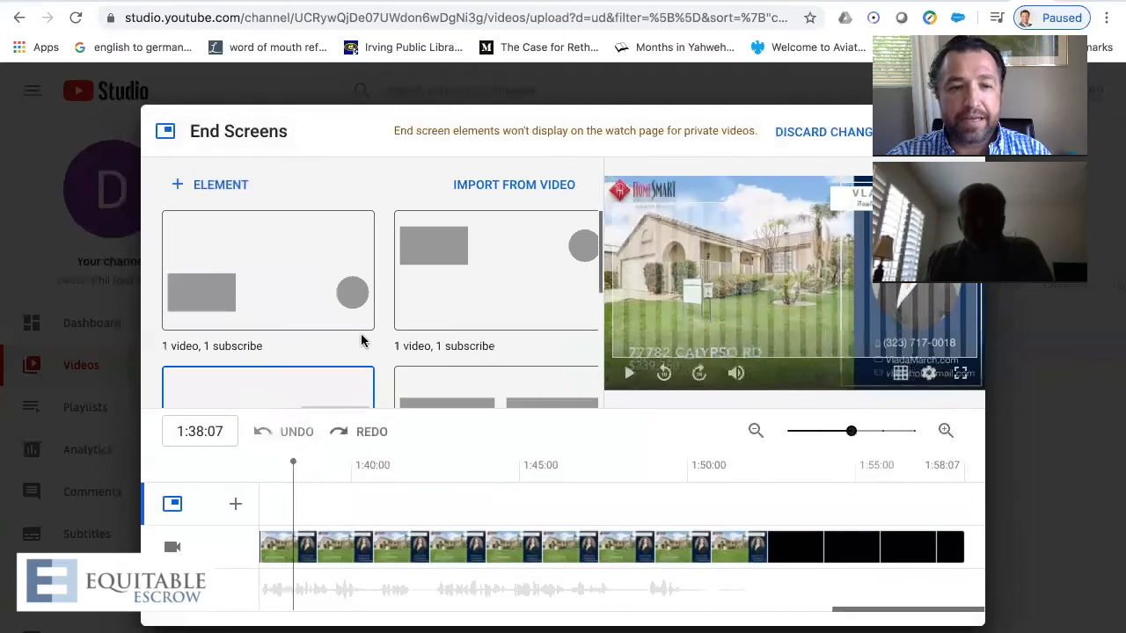
Step: Add a Most recent upload video element to the end screen and save it
click(181, 187)
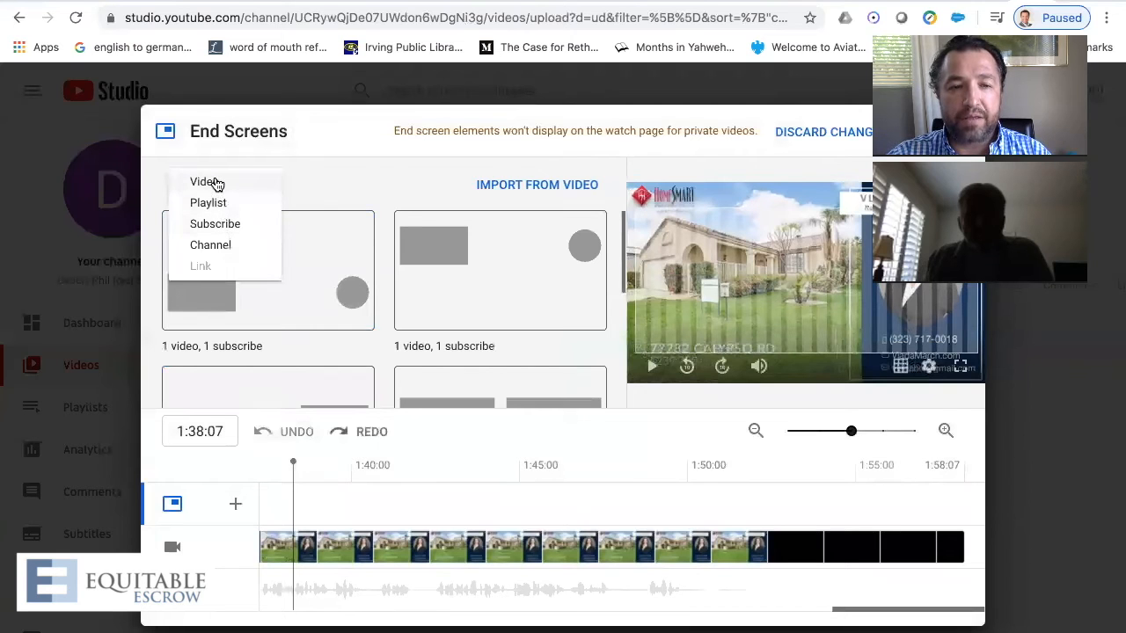
click(207, 182)
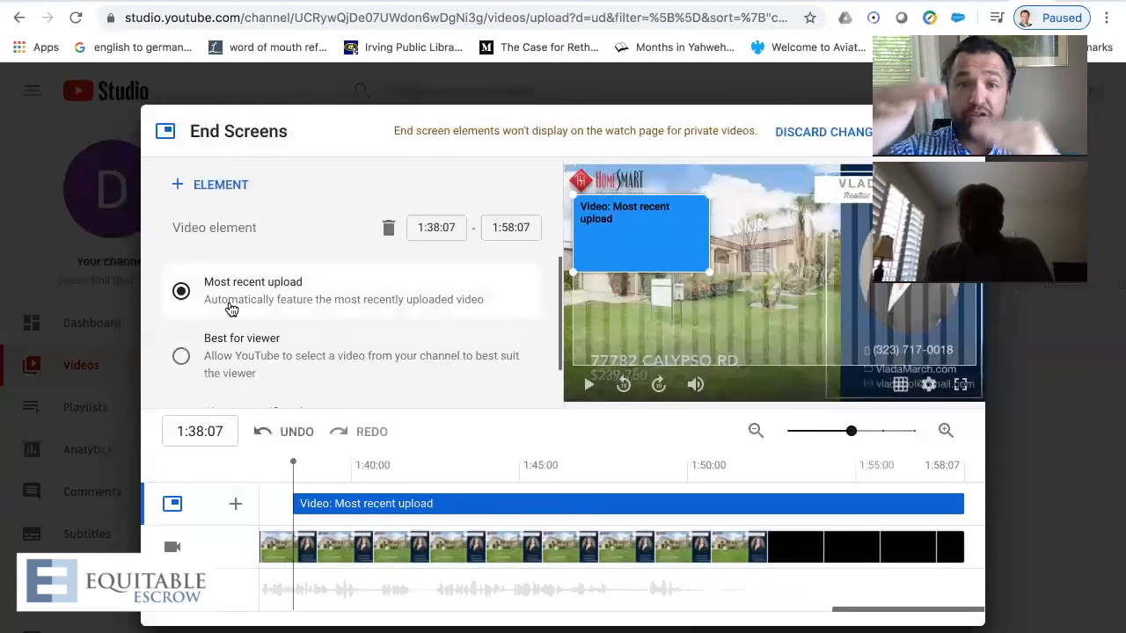
click(182, 358)
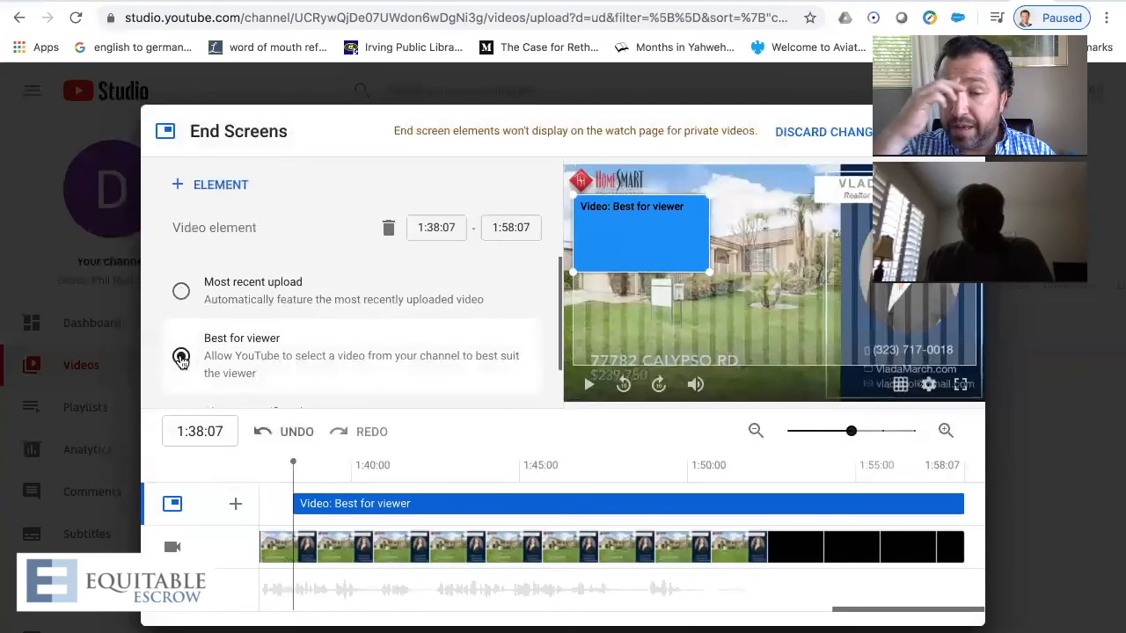
click(181, 291)
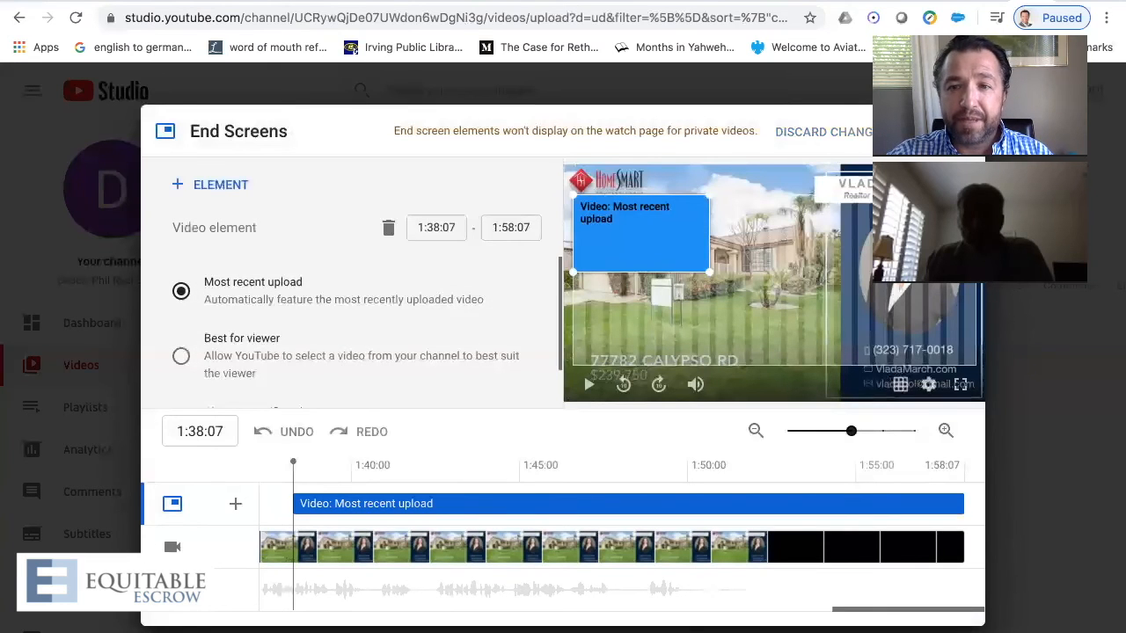
click(940, 132)
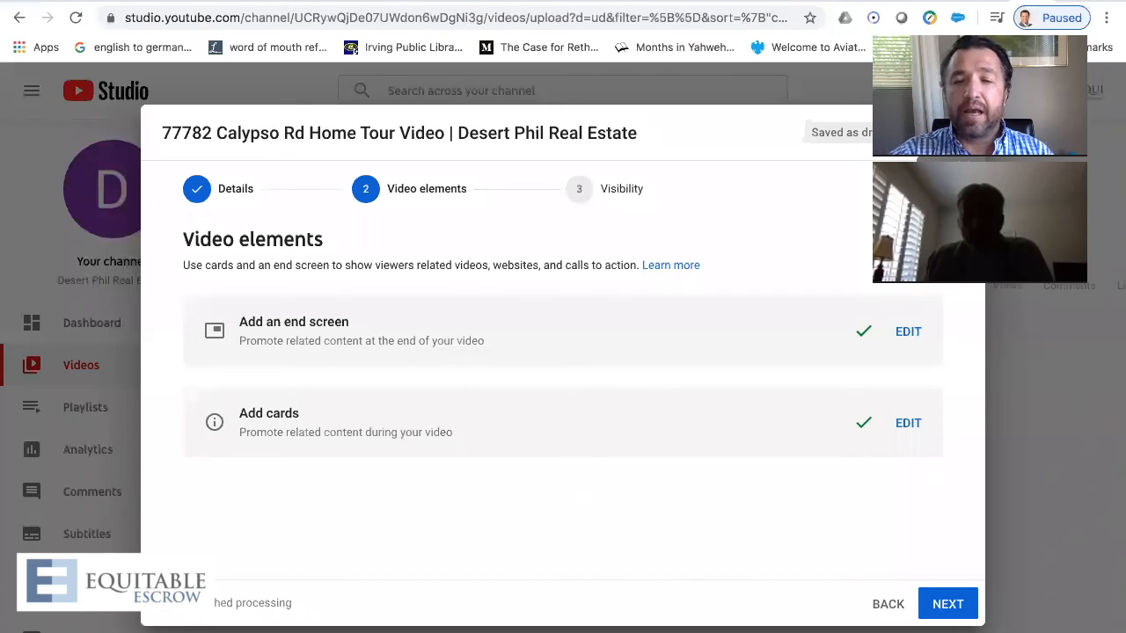
Step: Set the home tour video's visibility to Public and publish it
click(947, 605)
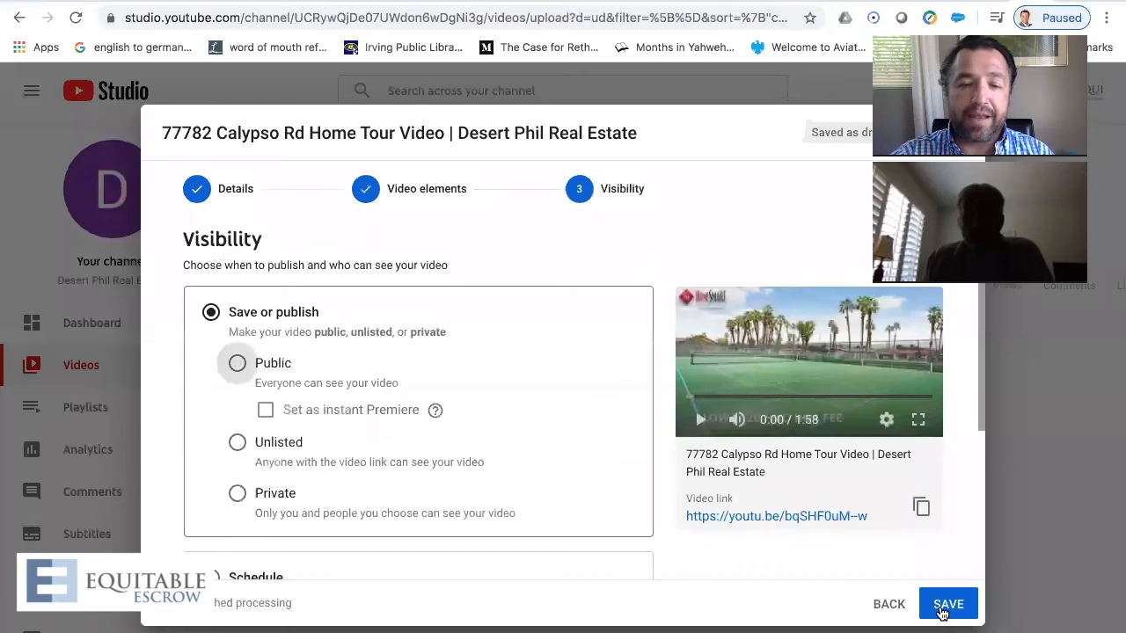
click(237, 364)
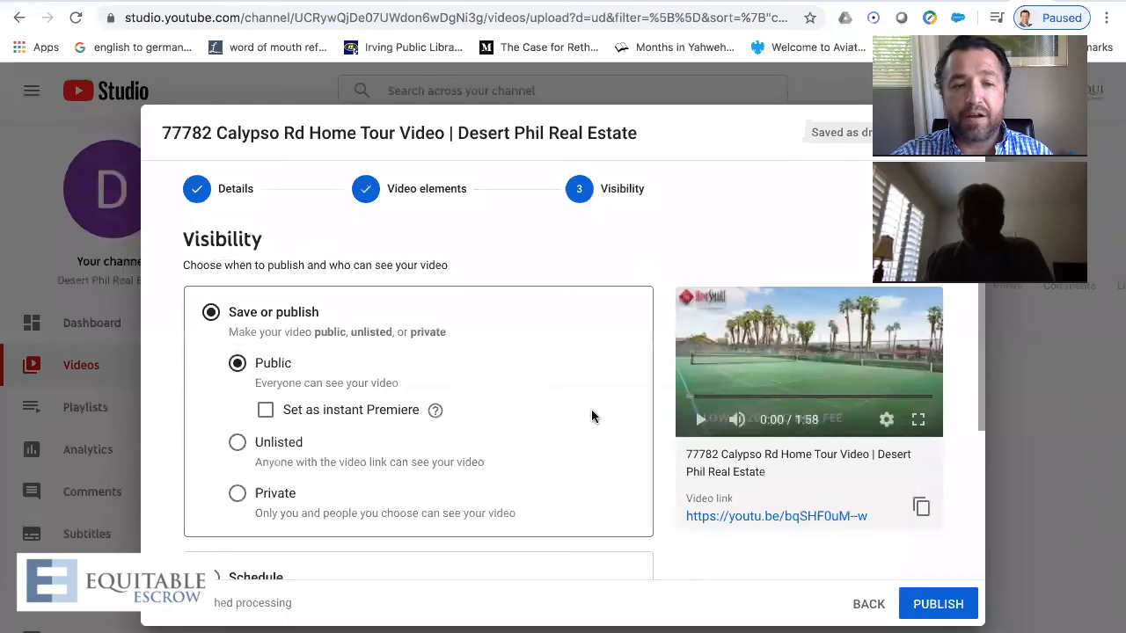
scroll(591, 413, down, 3)
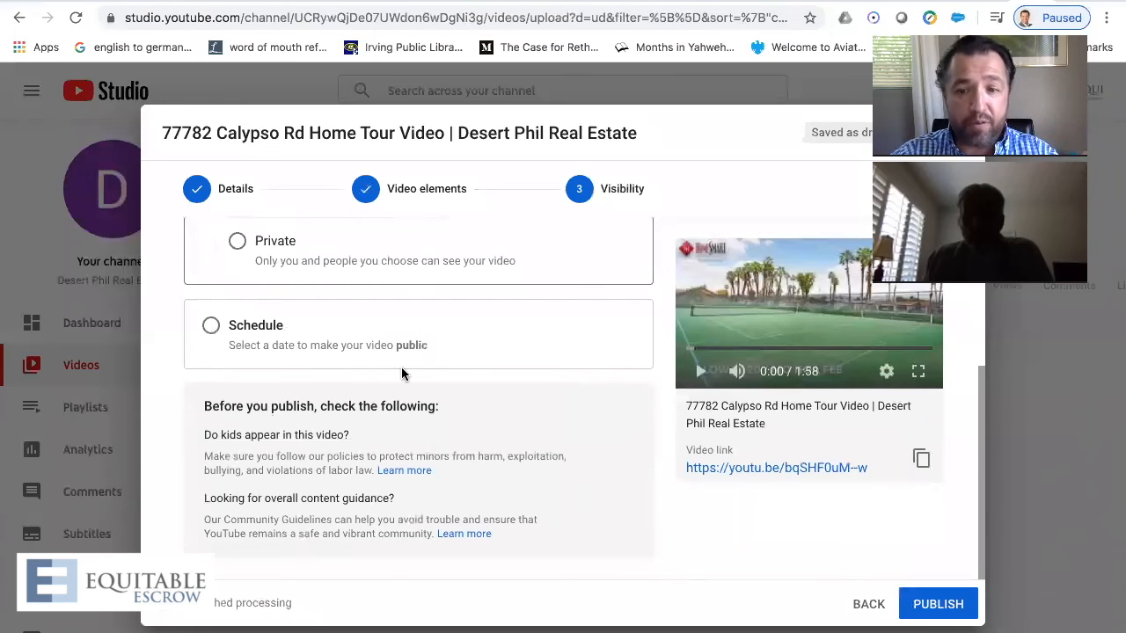
click(939, 605)
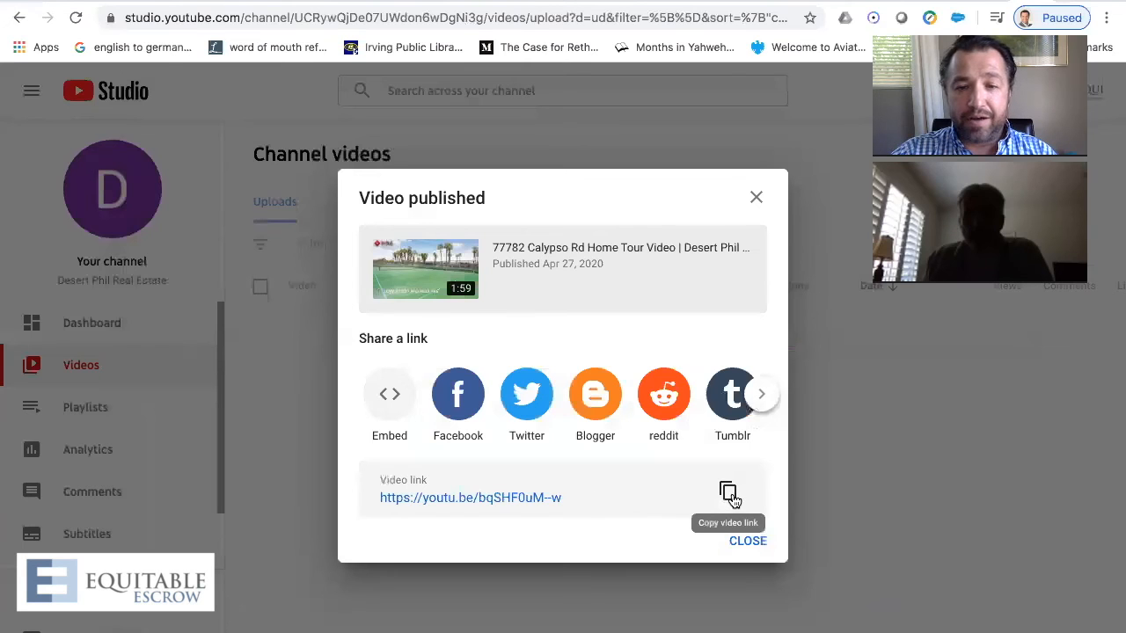
Step: Select and copy the published video's full link
drag(568, 501, 360, 502)
click(360, 502)
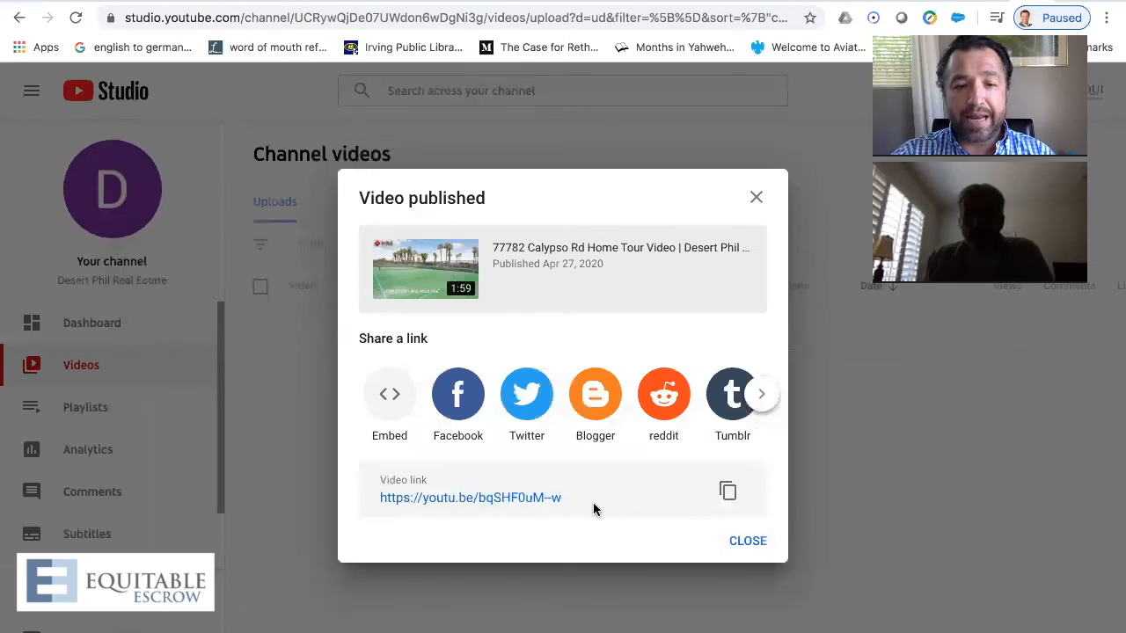
drag(580, 501, 379, 498)
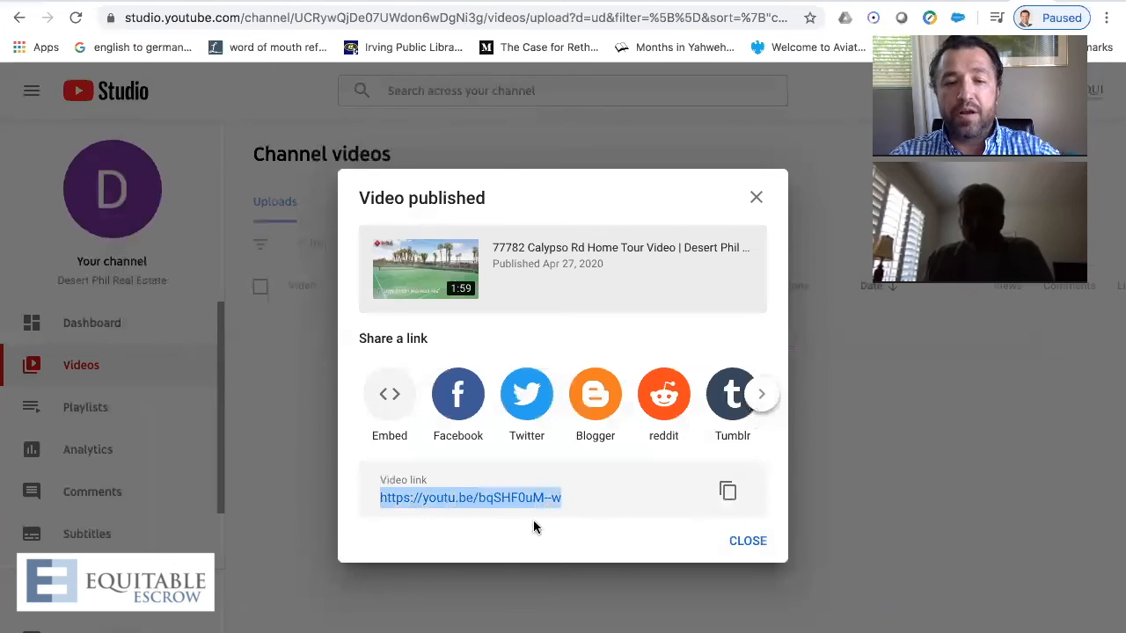
Step: Close the published notice and the video details tip, then open a new browser tab
click(745, 547)
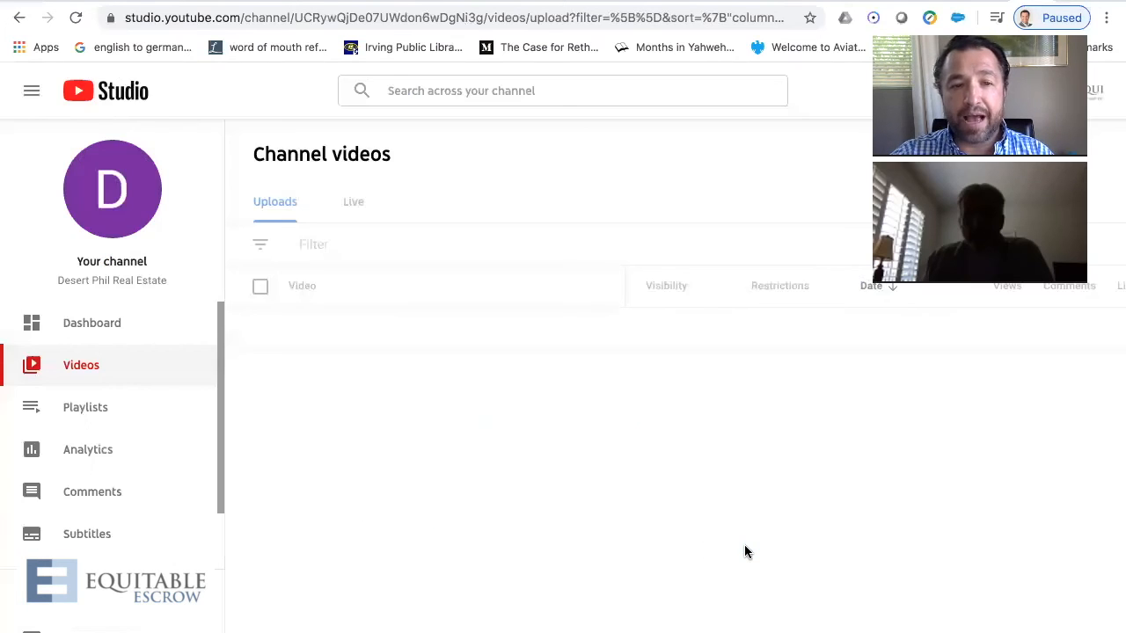
mouse_move(570, 346)
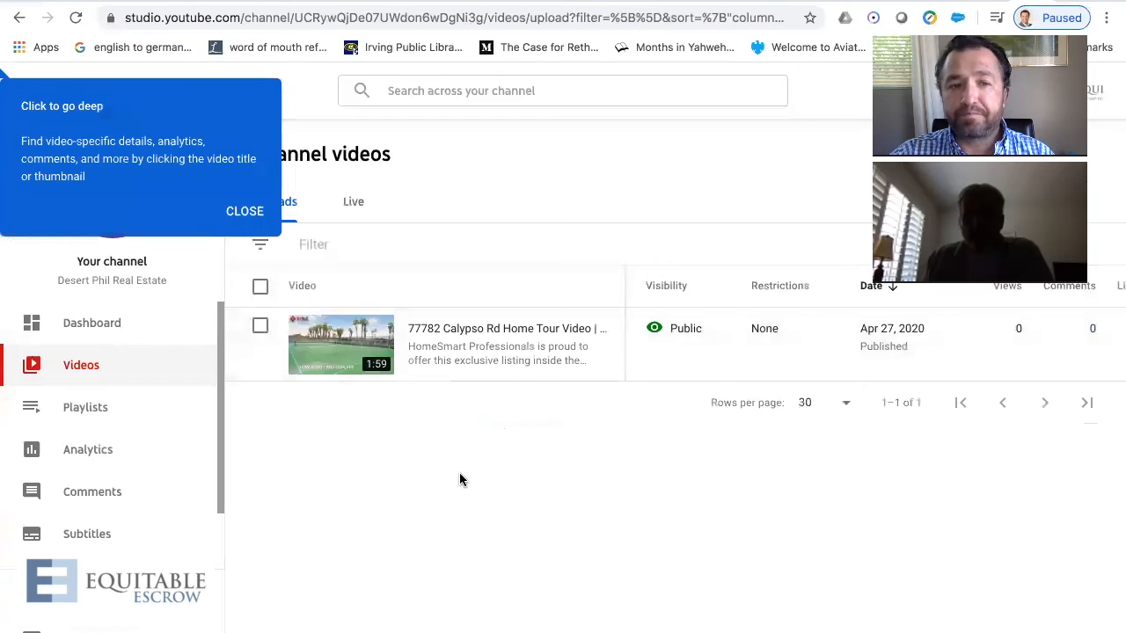
click(244, 211)
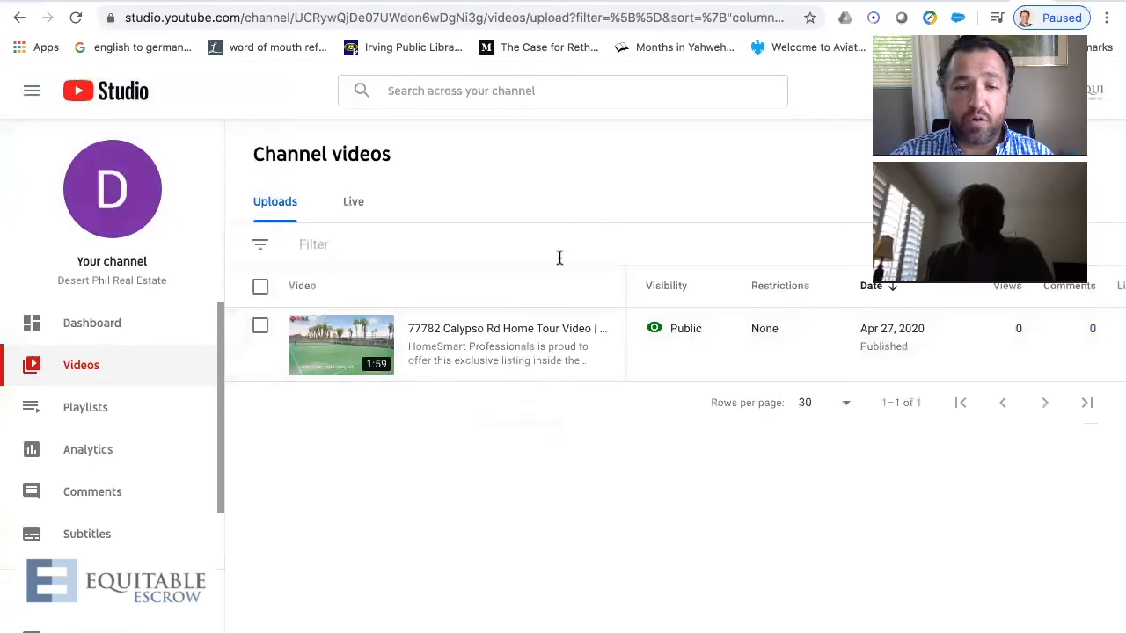
click(512, 89)
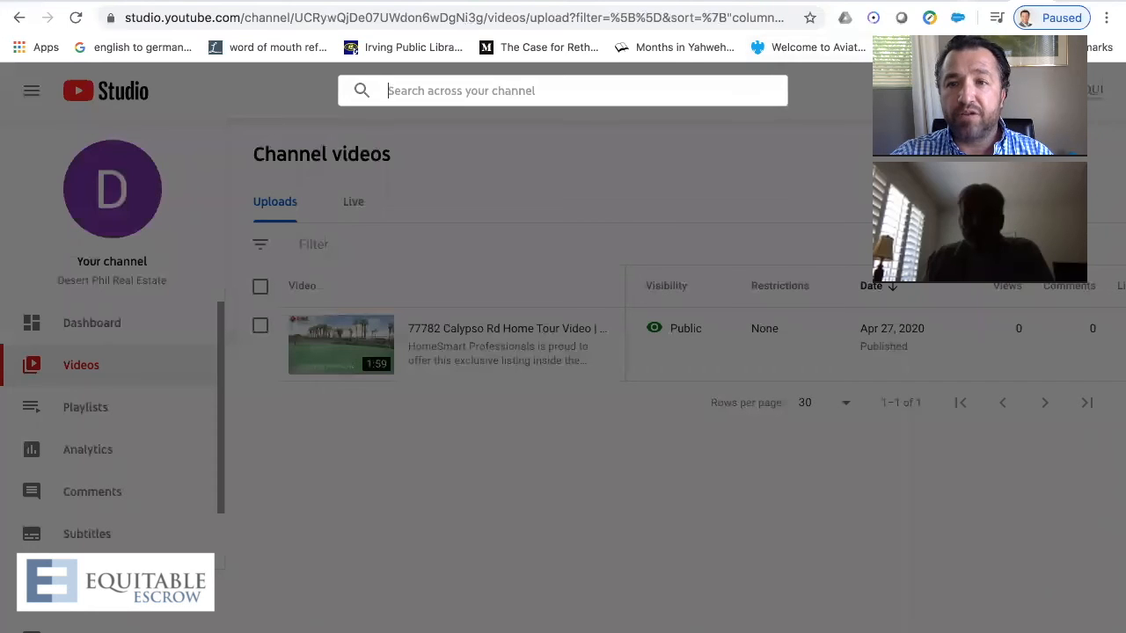
key(ctrl+t)
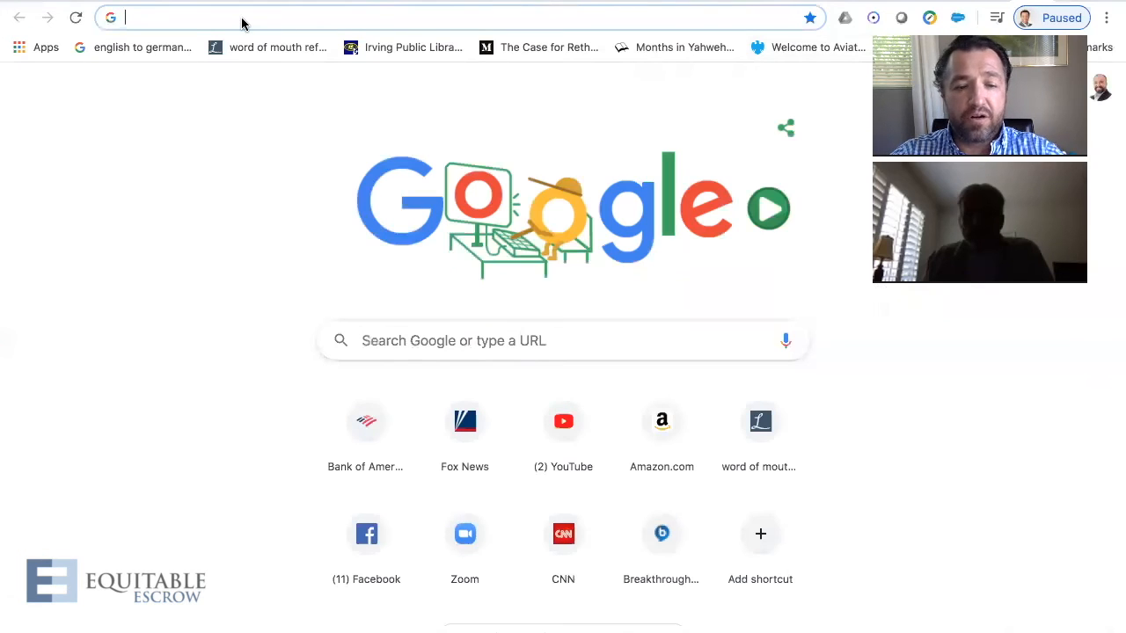
Step: Load the home tour video from its copied short link and pause playback
text(https://youtu.be/bzSHF0uM--w)
key(Return)
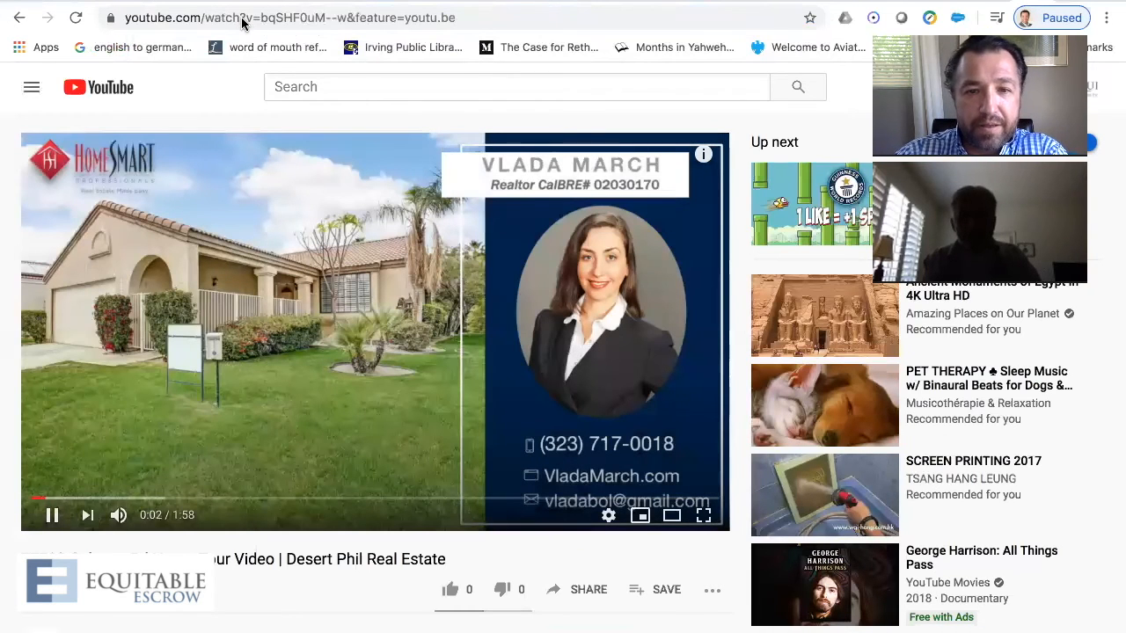
key(Up)
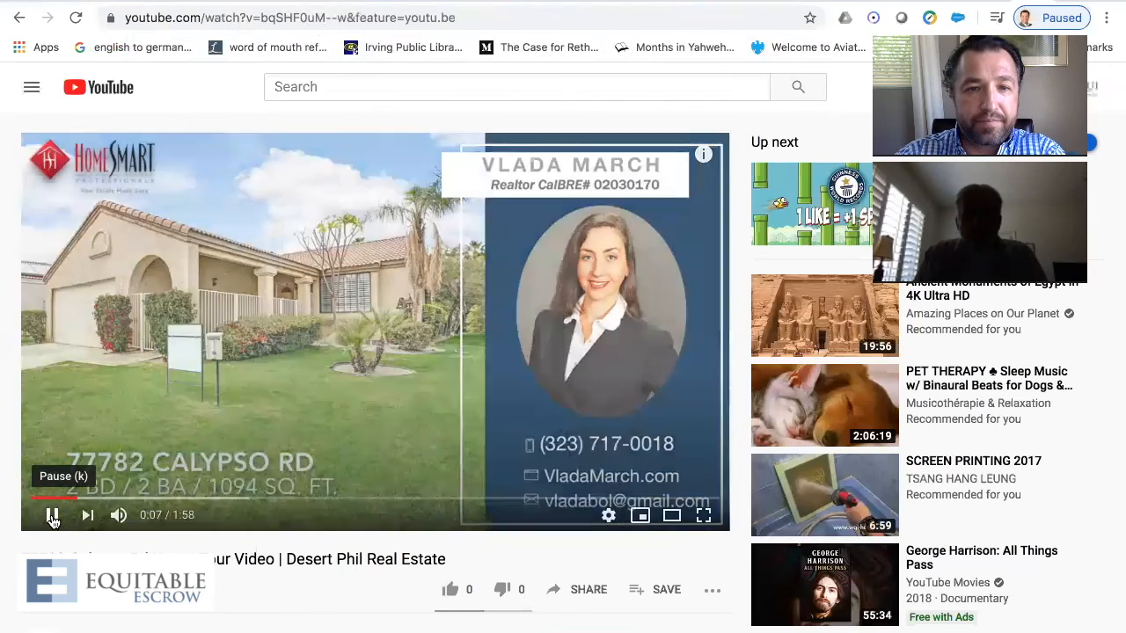
click(52, 518)
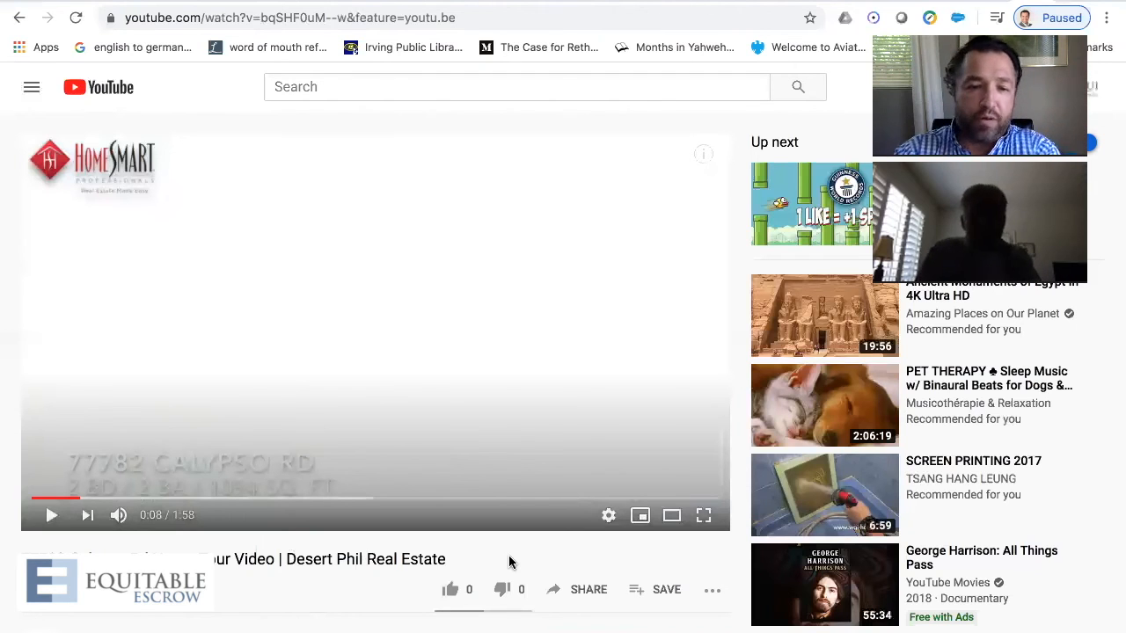
Step: Like the video, read down its description, then switch to the Word document
scroll(242, 590, down, 2)
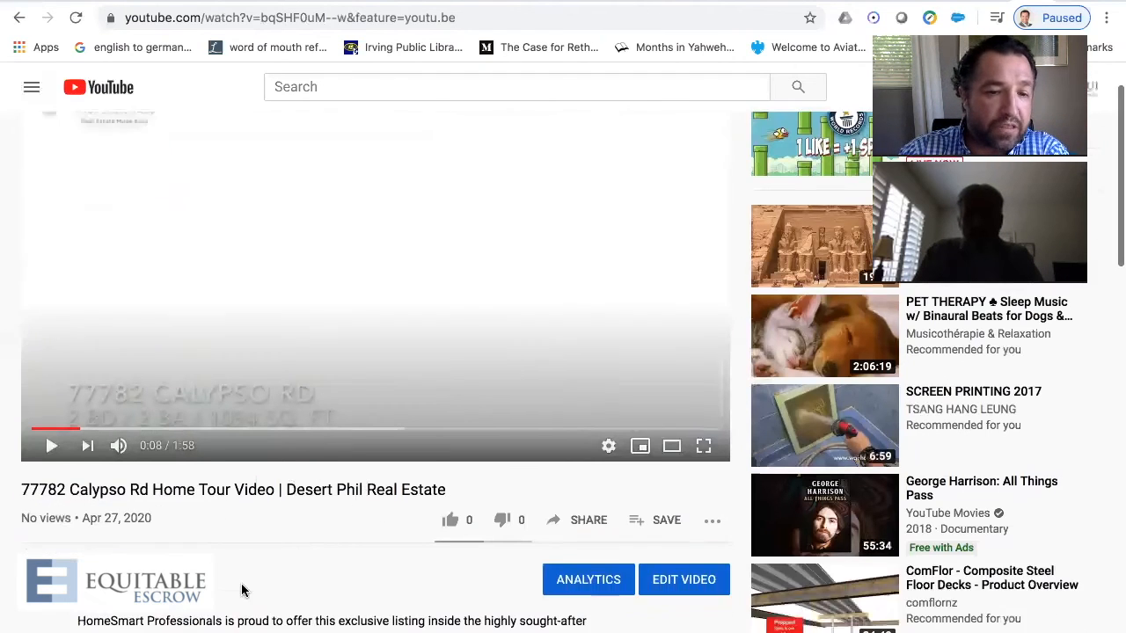
click(455, 484)
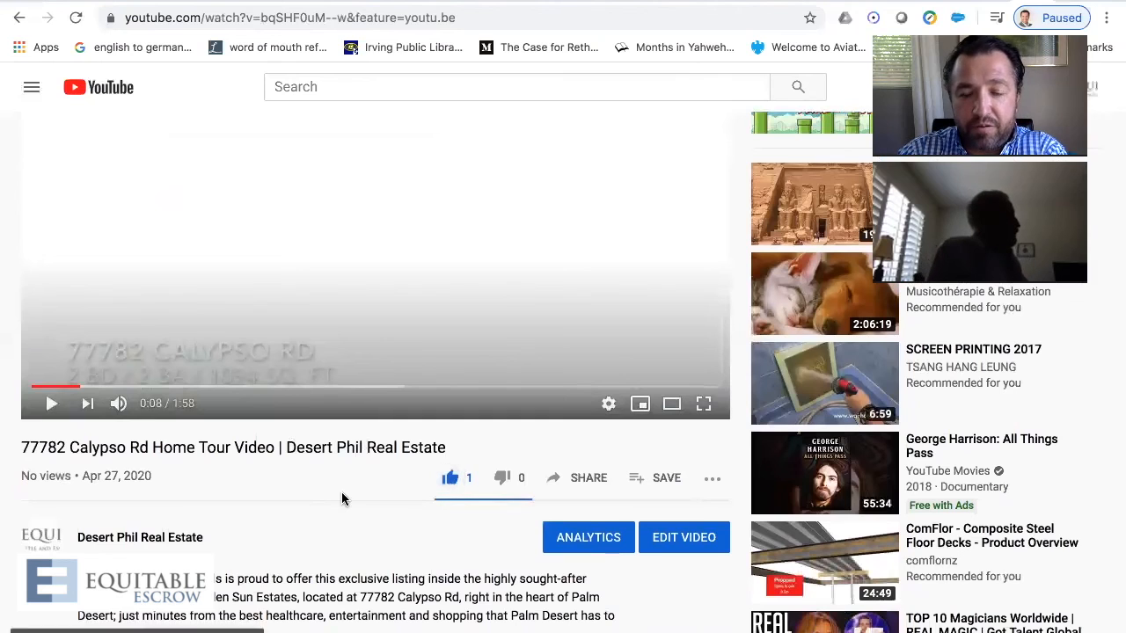
scroll(297, 502, down, 2)
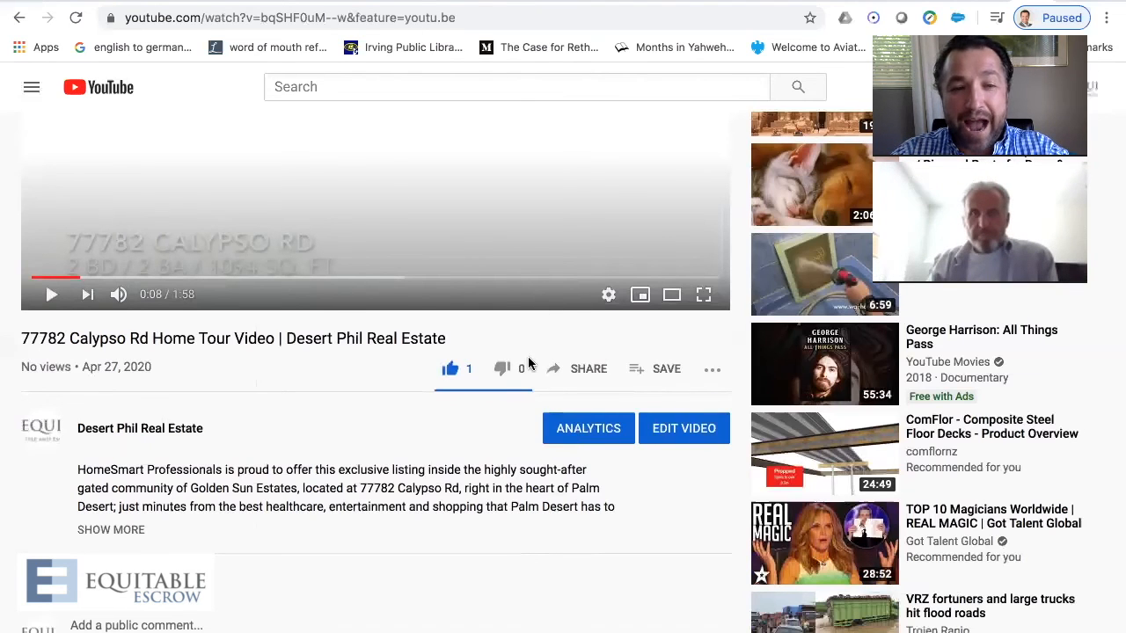
key(super+Tab)
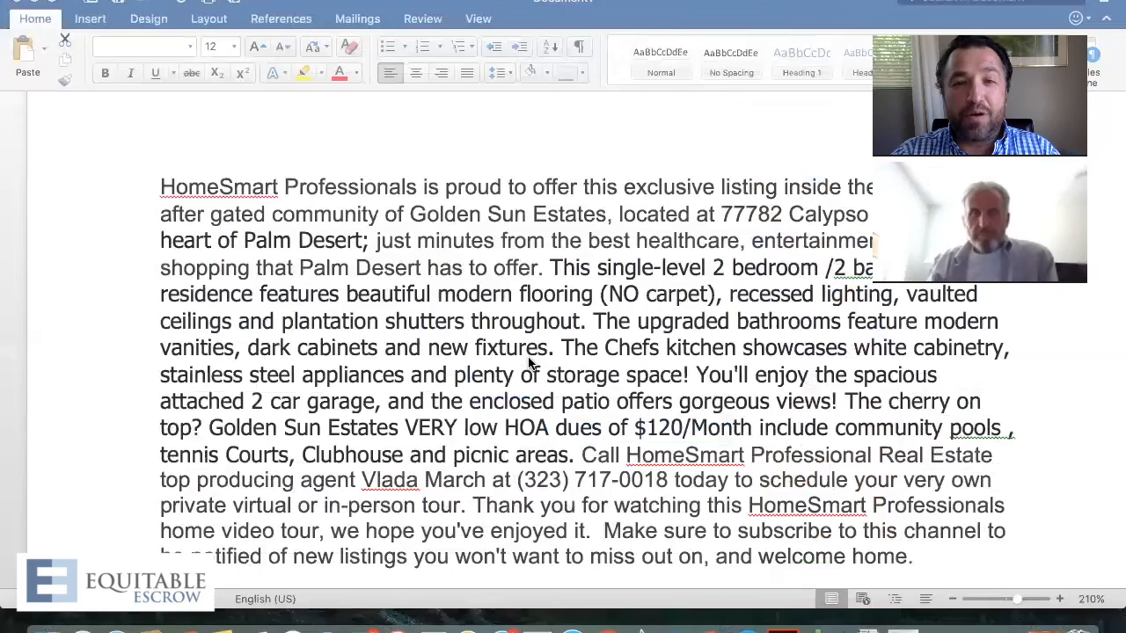